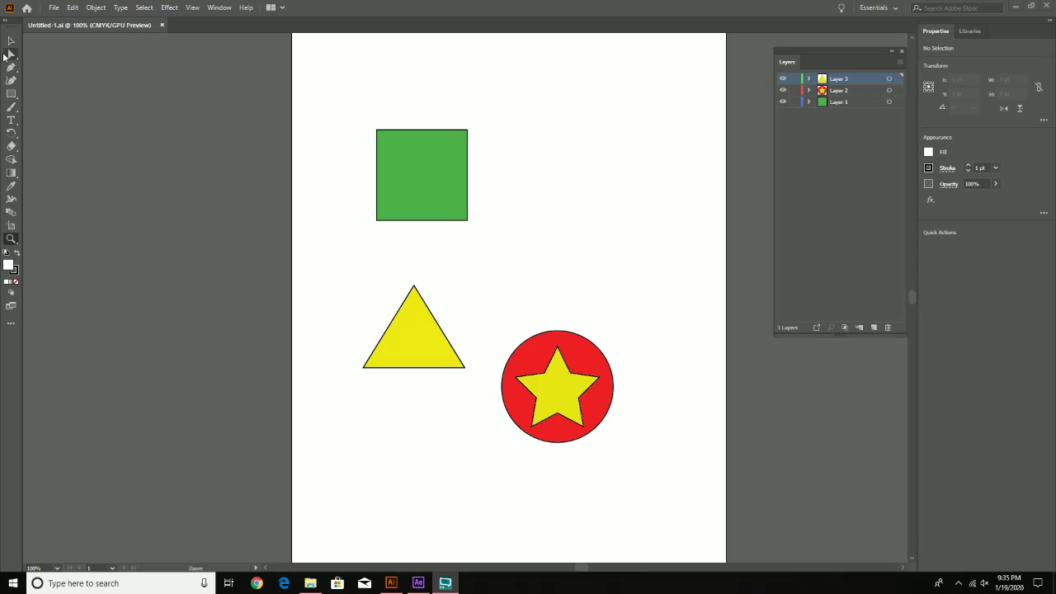
# Reposition the artwork: move the green square up and right, the yellow triangle upward, and the red circle with its star up and right.
pyautogui.click(11, 40)
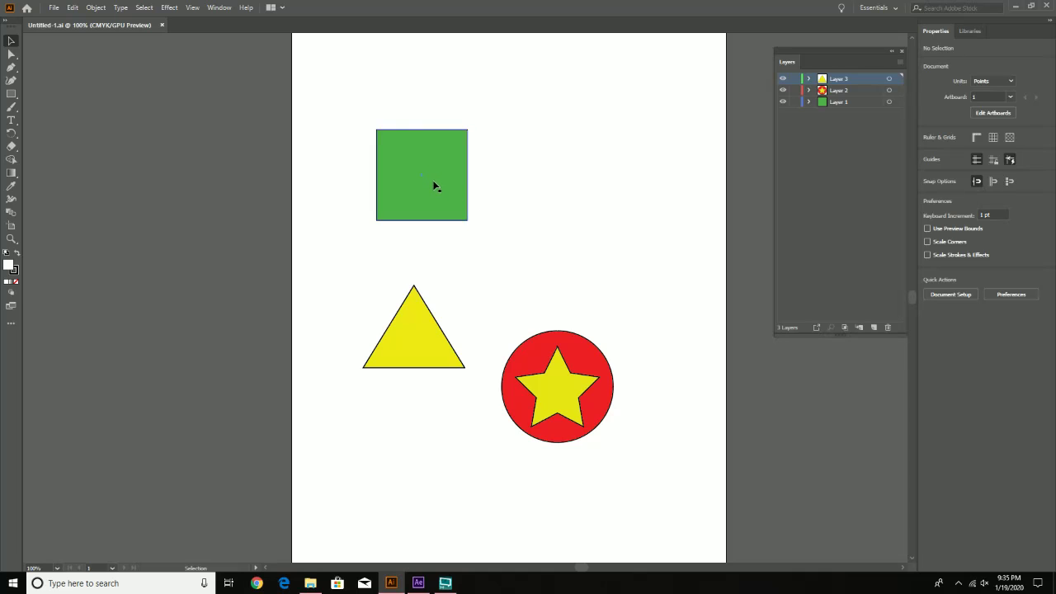
pyautogui.moveTo(420, 179); pyautogui.dragTo(492, 157)
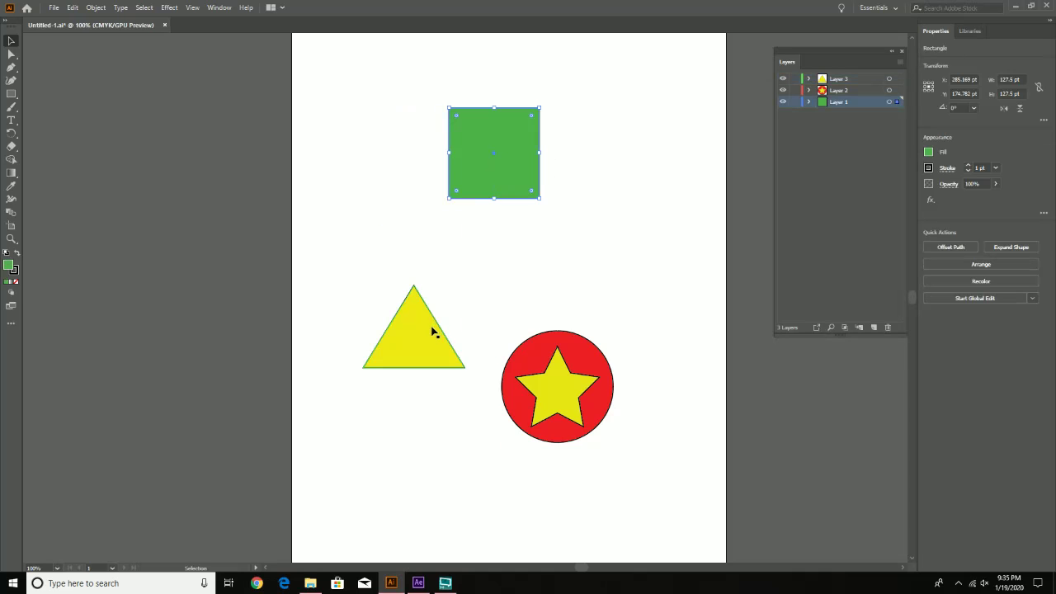
pyautogui.moveTo(419, 340); pyautogui.dragTo(432, 294)
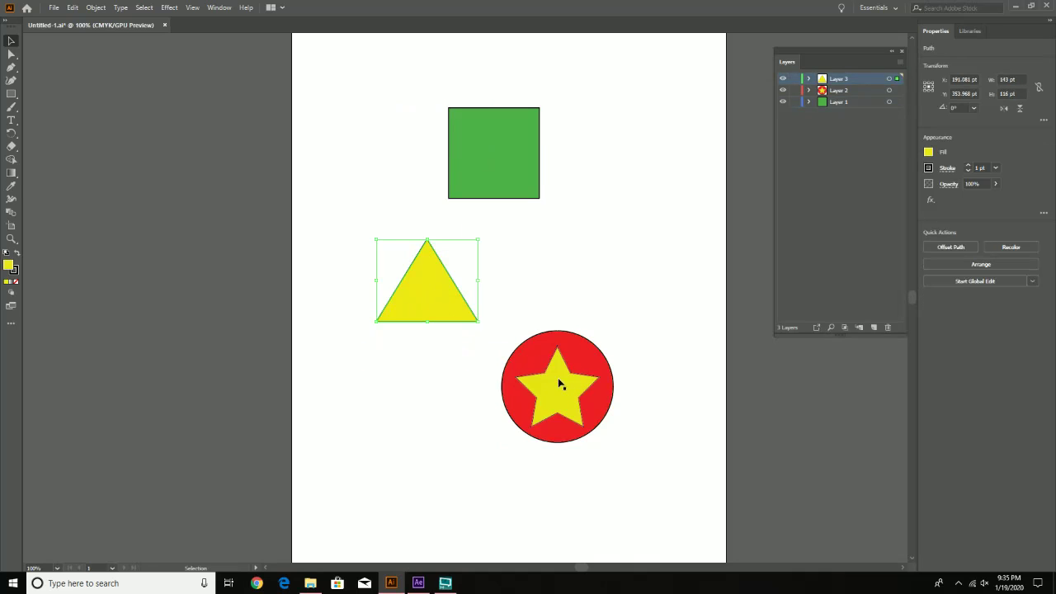
pyautogui.moveTo(518, 314); pyautogui.dragTo(647, 460)
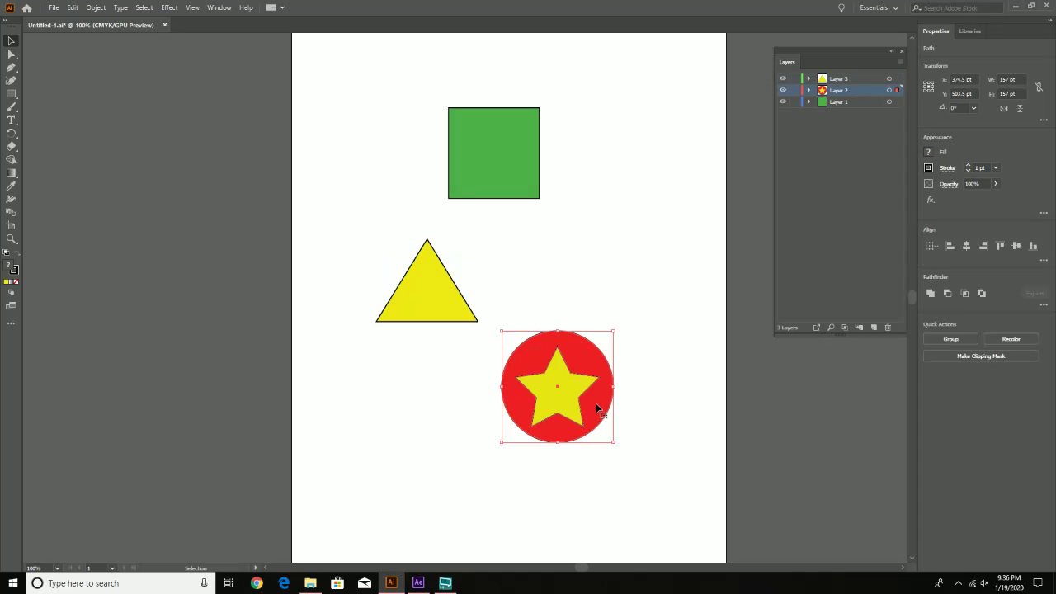
pyautogui.moveTo(597, 404); pyautogui.dragTo(644, 357)
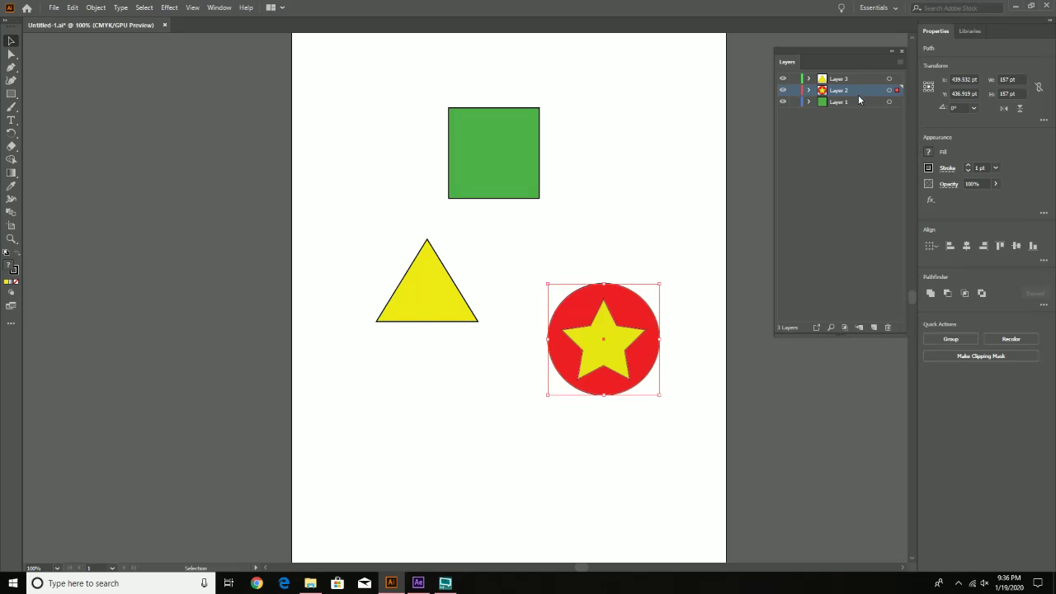
# Expand Layer 2 and draw a small circle about 32 pt in diameter near the middle of the star.
pyautogui.click(810, 91)
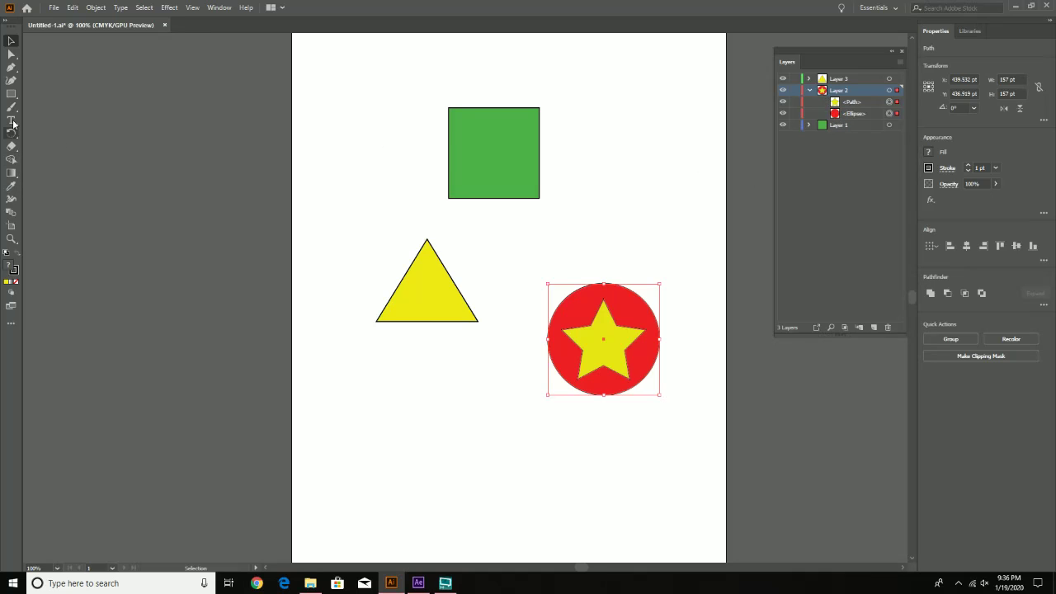
pyautogui.click(11, 93)
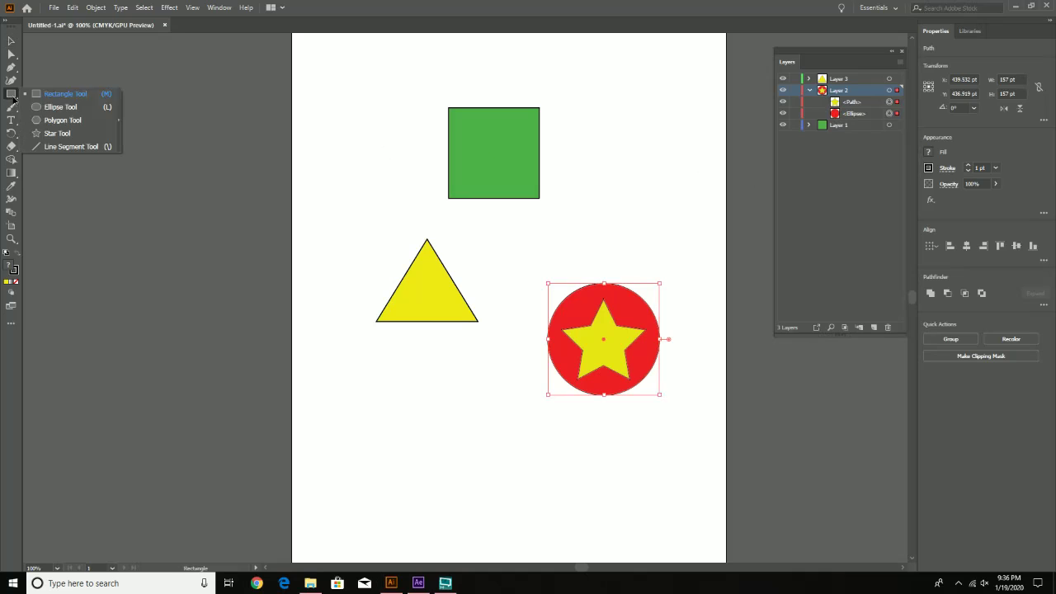
pyautogui.click(59, 108)
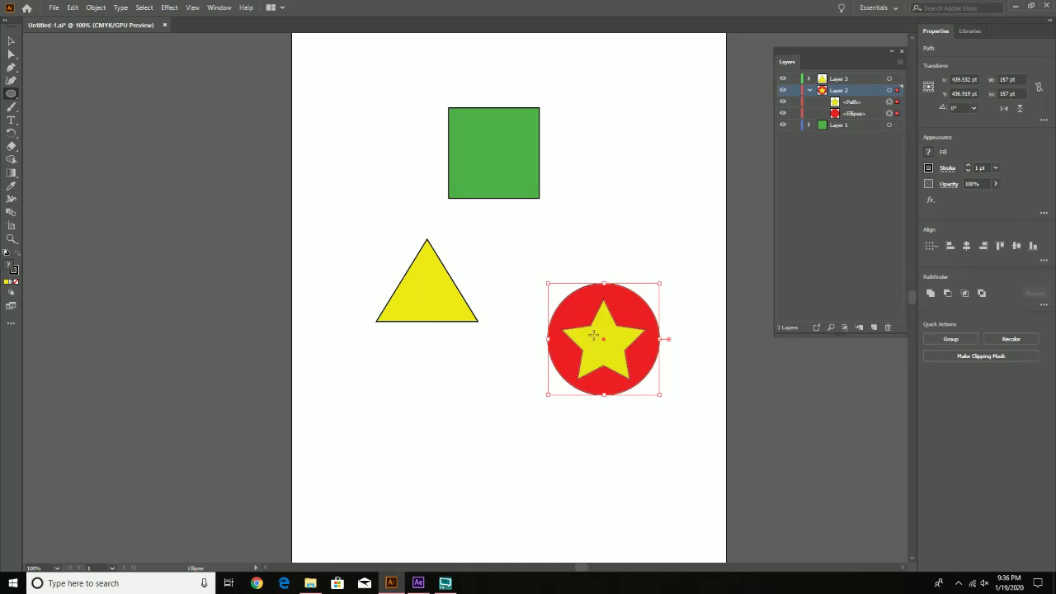
pyautogui.moveTo(594, 332); pyautogui.dragTo(616, 355)
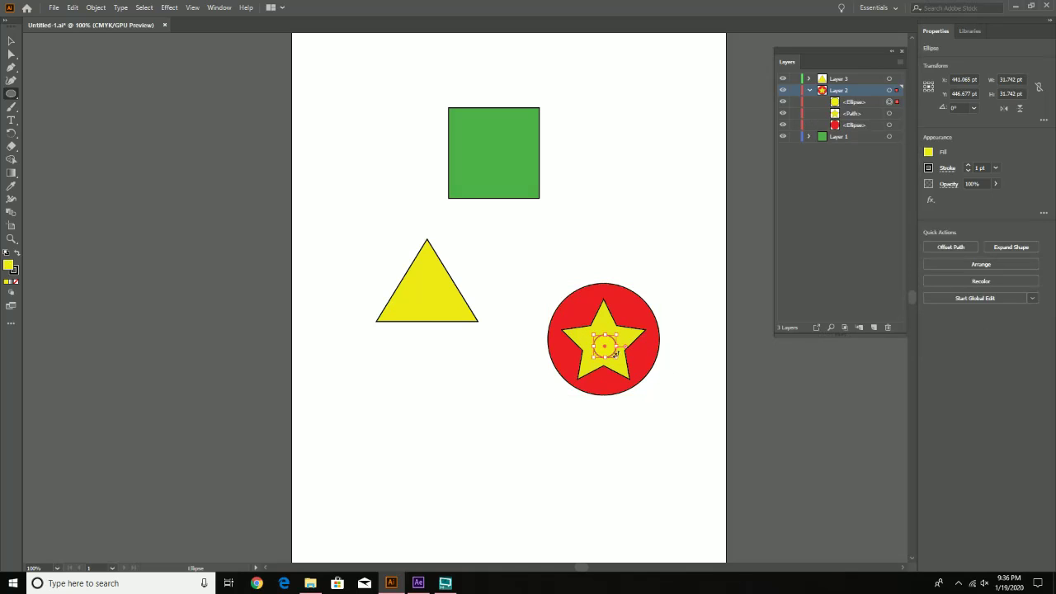
# Fill the small circle with red and move it slightly up and left to centre it on the star.
pyautogui.doubleClick(10, 266)
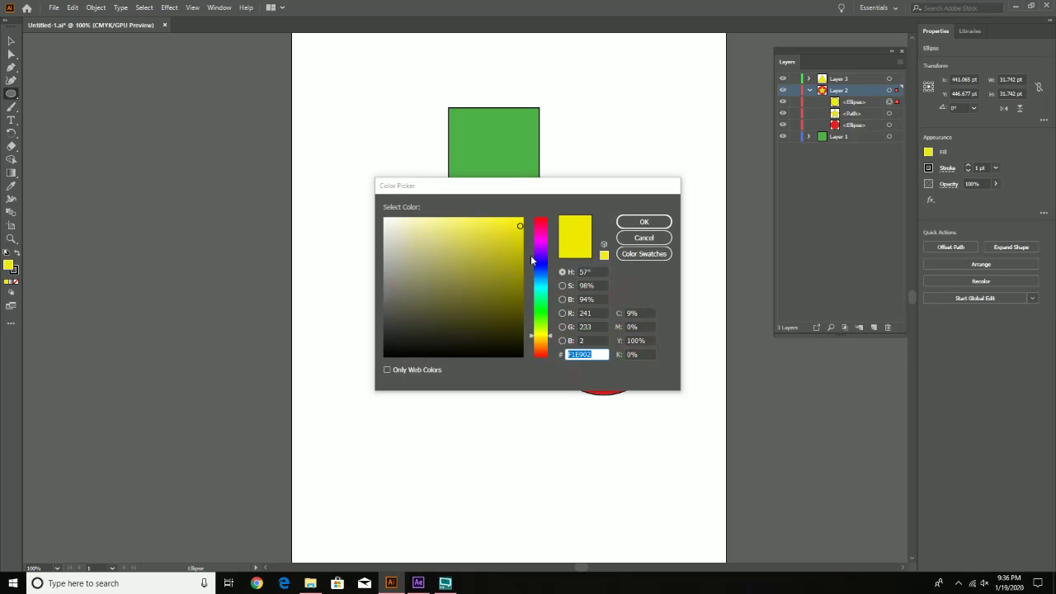
pyautogui.click(542, 220)
pyautogui.click(644, 221)
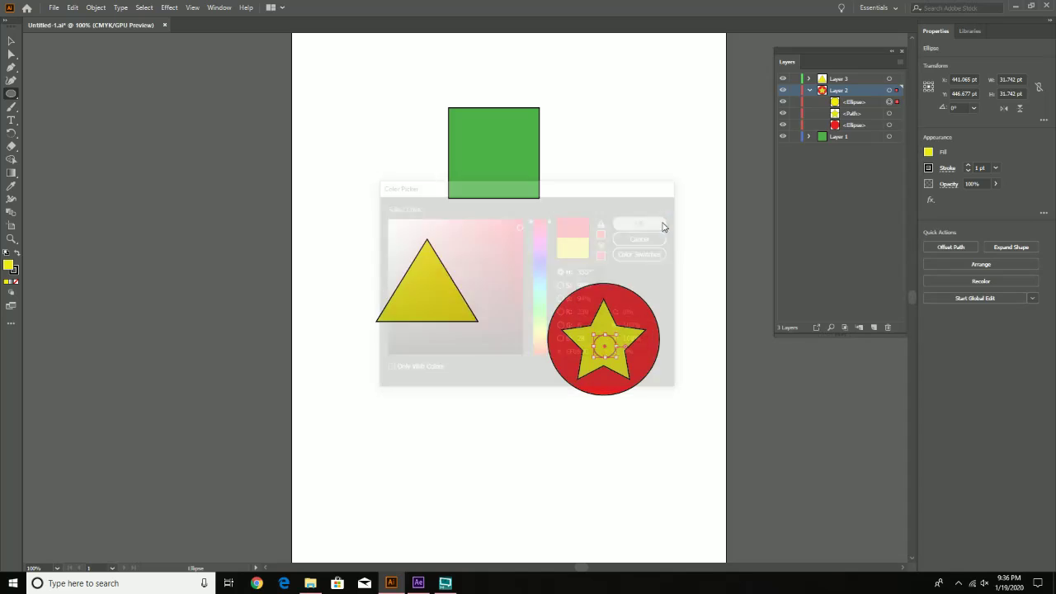
pyautogui.click(11, 41)
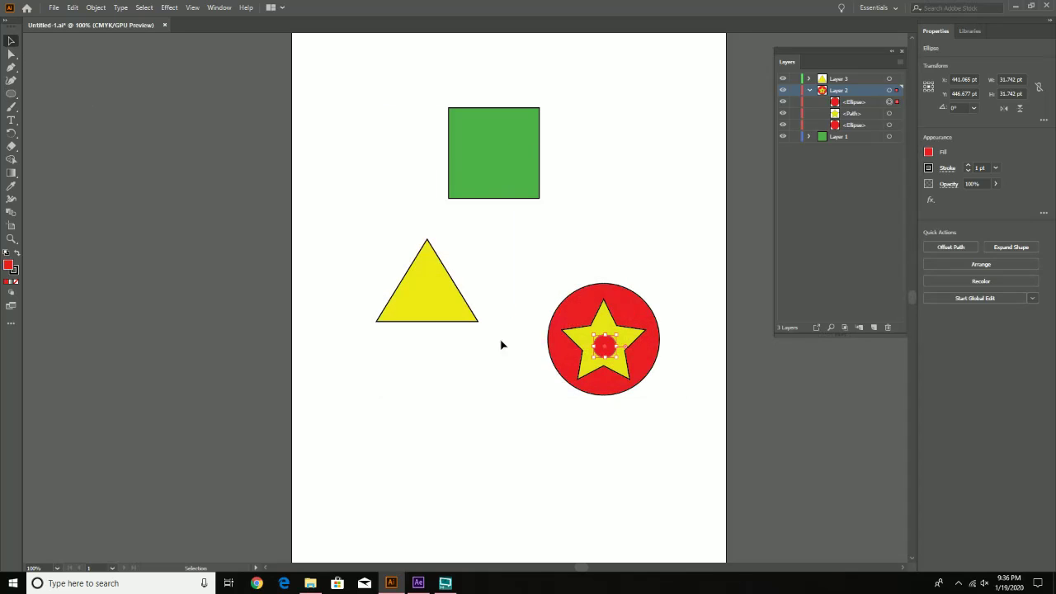
pyautogui.moveTo(612, 351); pyautogui.dragTo(607, 345)
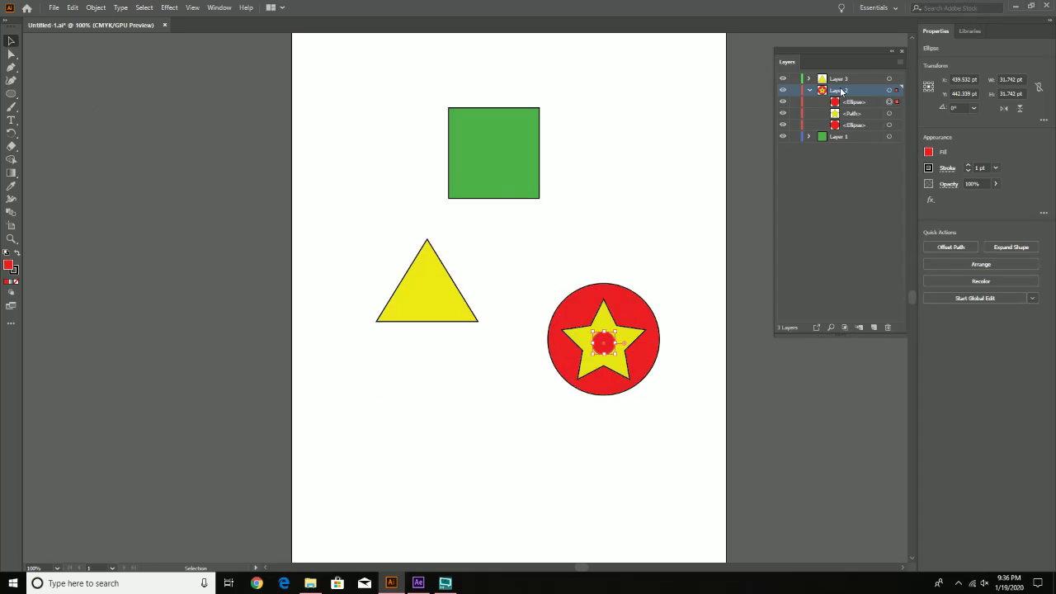
# Deselect the small circle and examine which objects Layer 2 contains, leaving the layer collapsed.
pyautogui.click(810, 90)
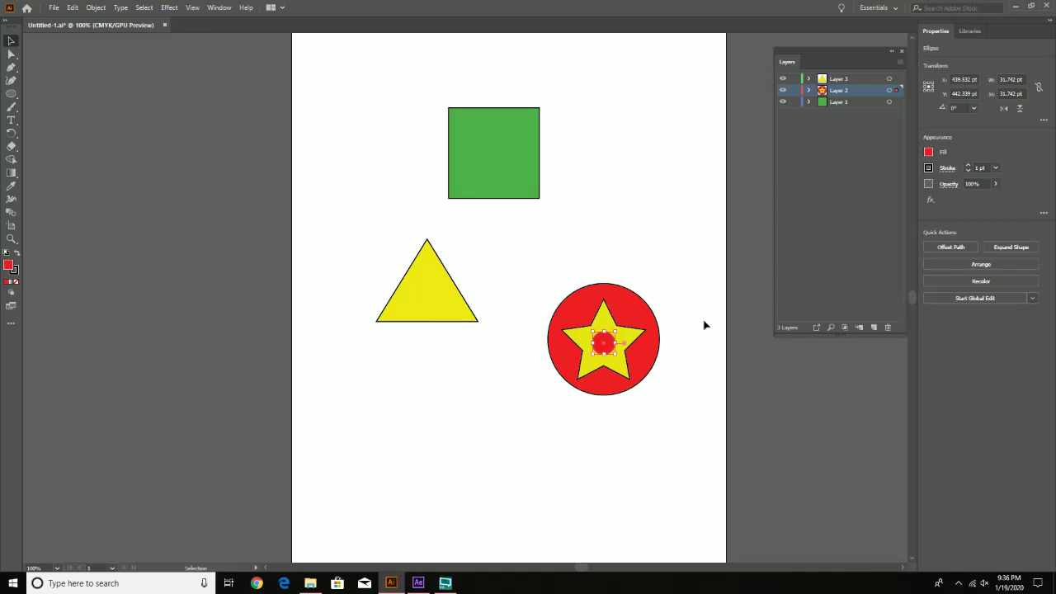
pyautogui.click(683, 288)
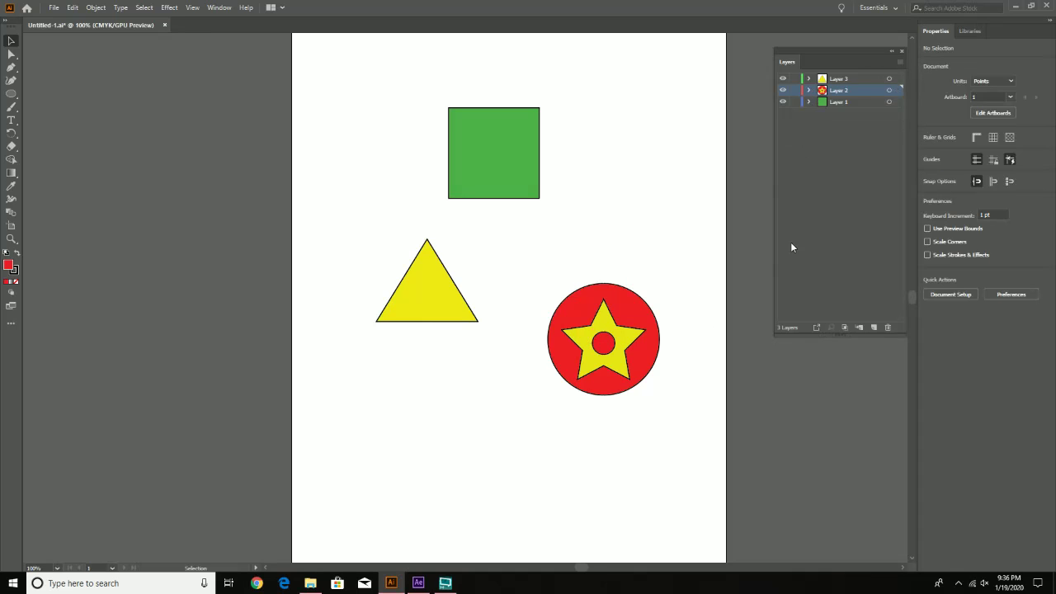
pyautogui.click(811, 91)
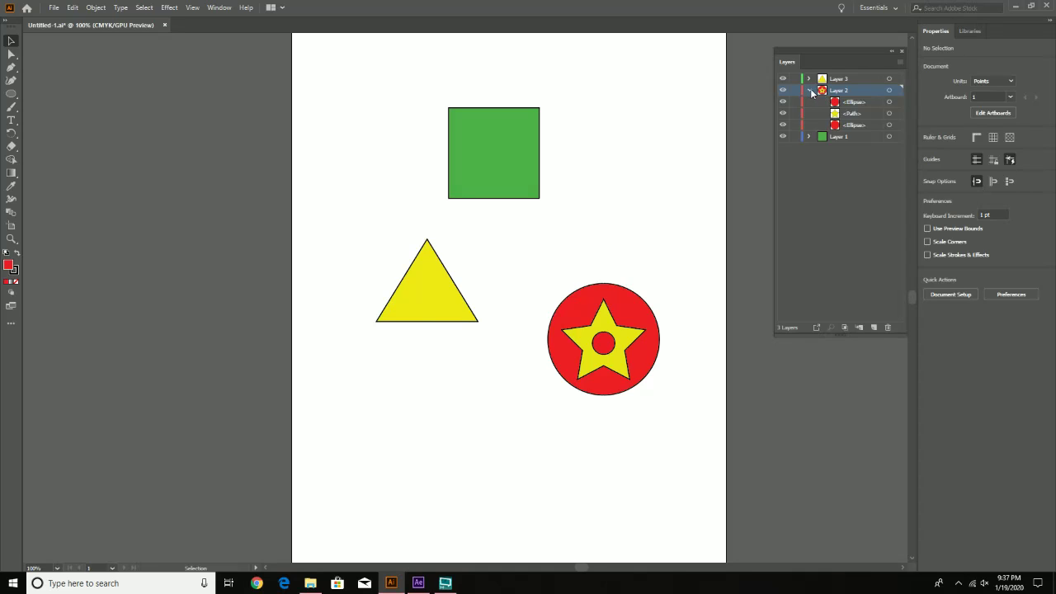
pyautogui.click(811, 91)
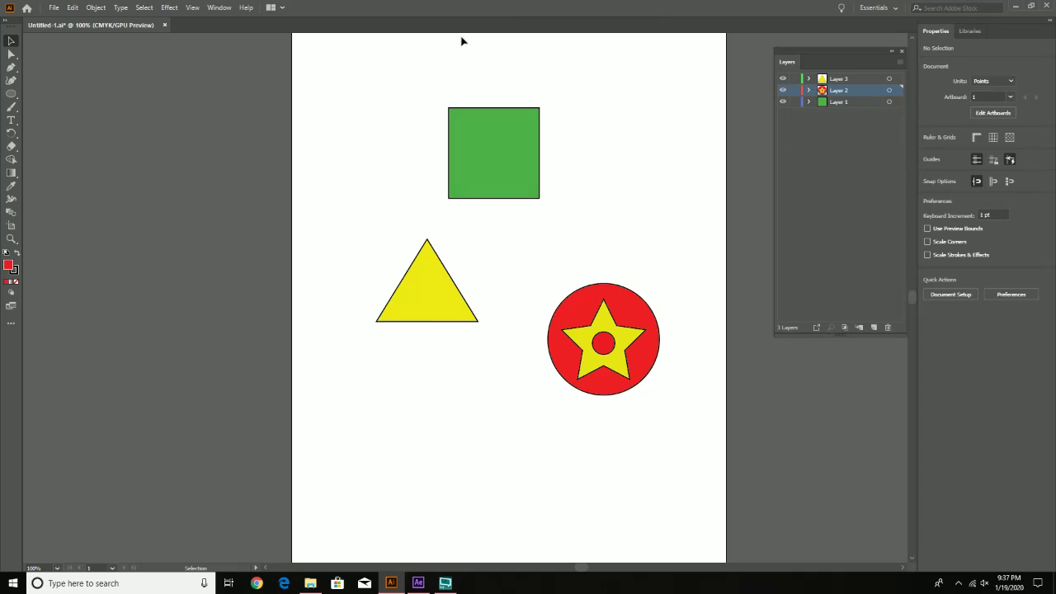
# Save the artwork as Untitled-1.ai in the Demo folder, replacing the existing file and keeping the Illustrator 2020 version with default options.
pyautogui.click(56, 7)
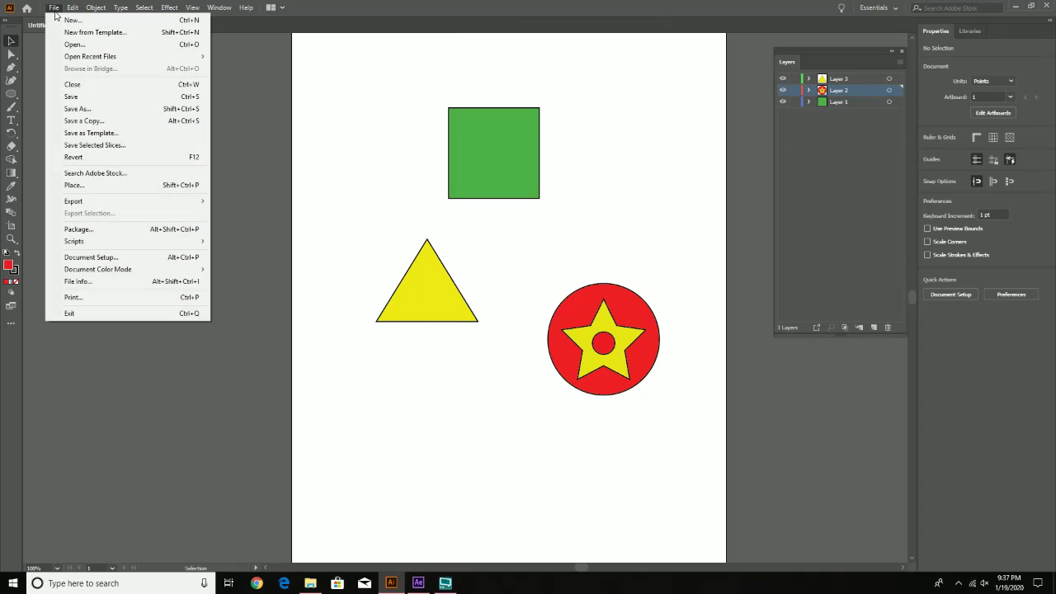
pyautogui.click(98, 104)
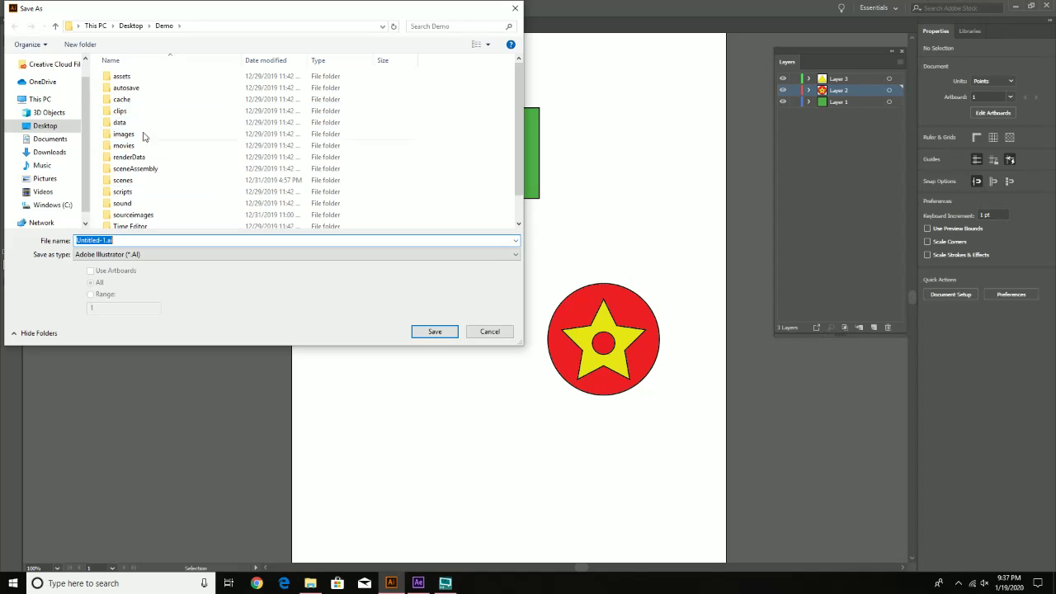
pyautogui.click(421, 331)
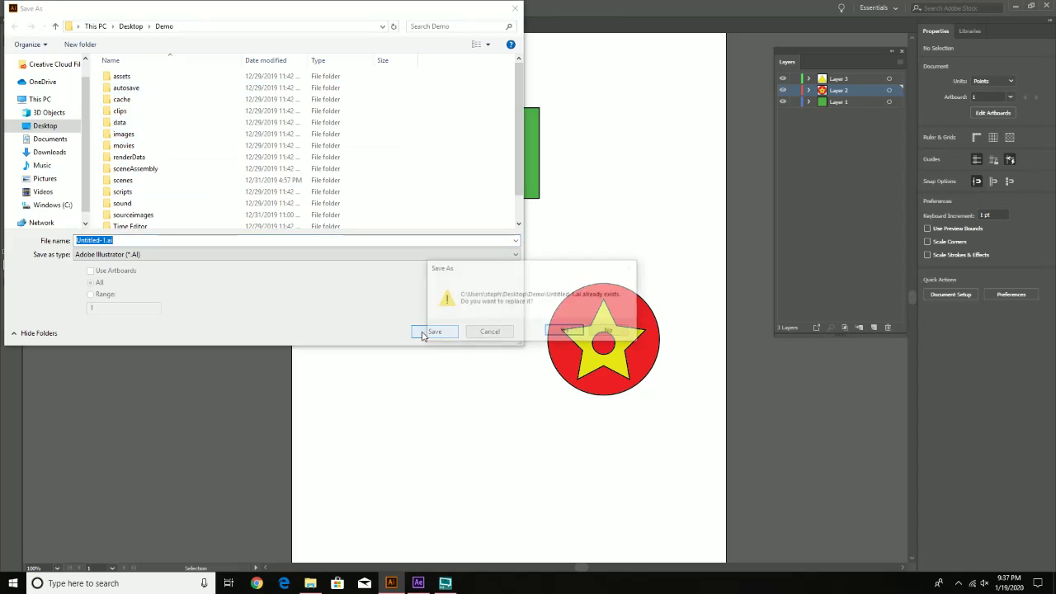
pyautogui.click(566, 331)
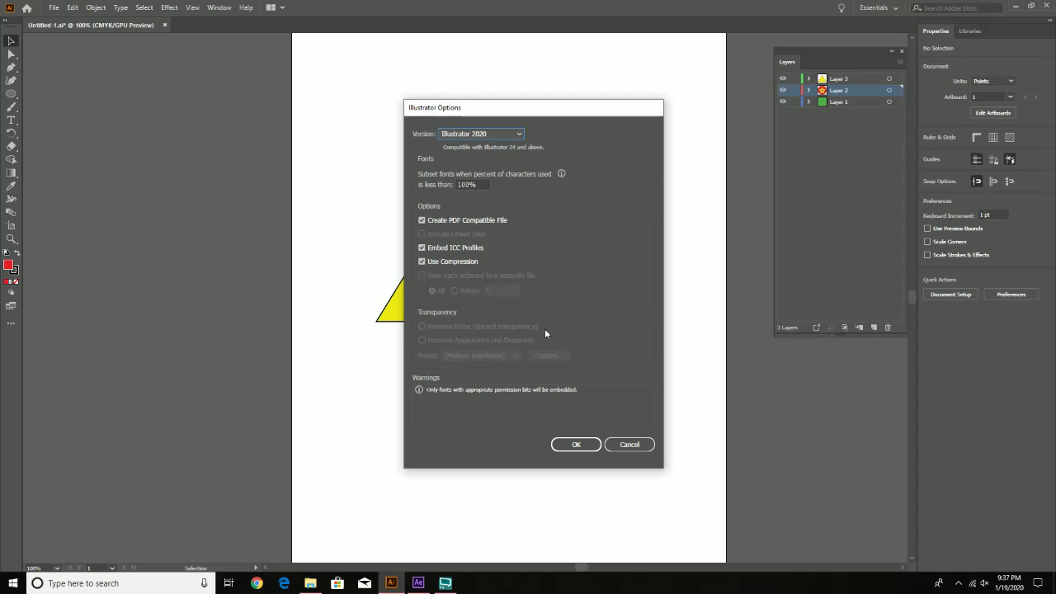
pyautogui.click(493, 136)
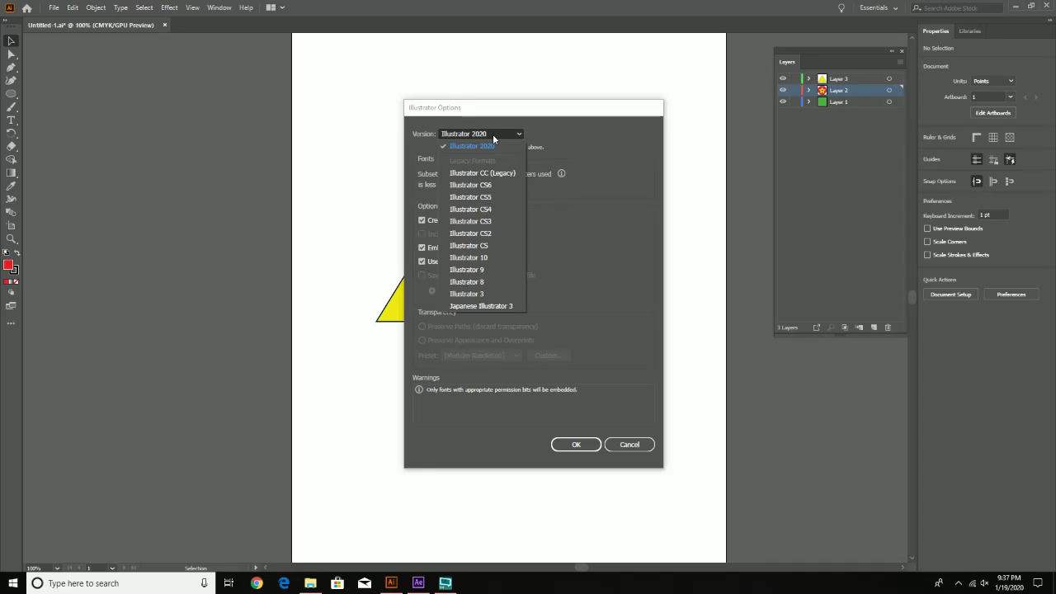
pyautogui.click(624, 124)
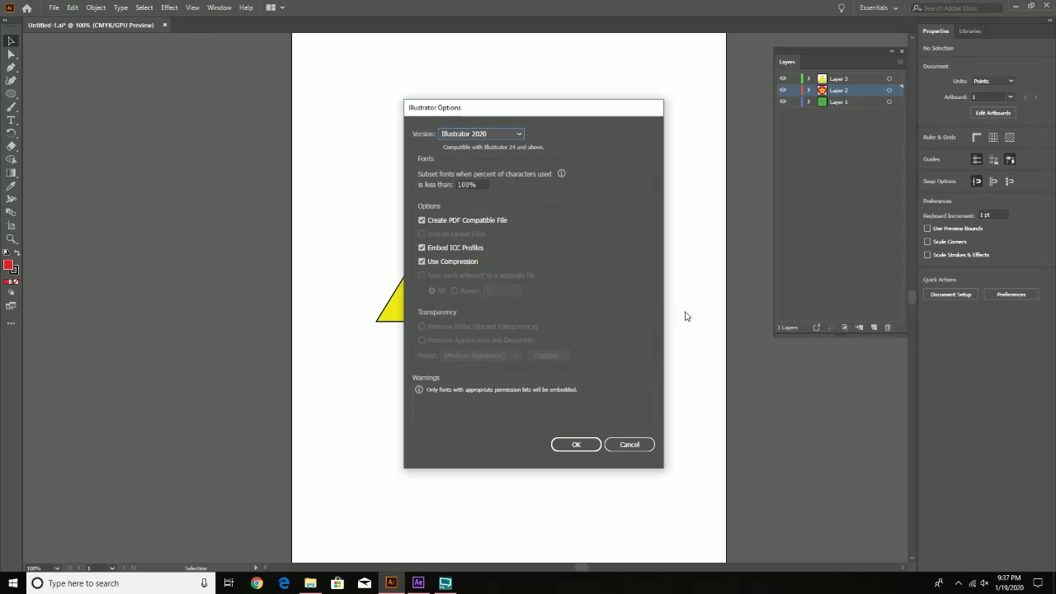
pyautogui.click(578, 445)
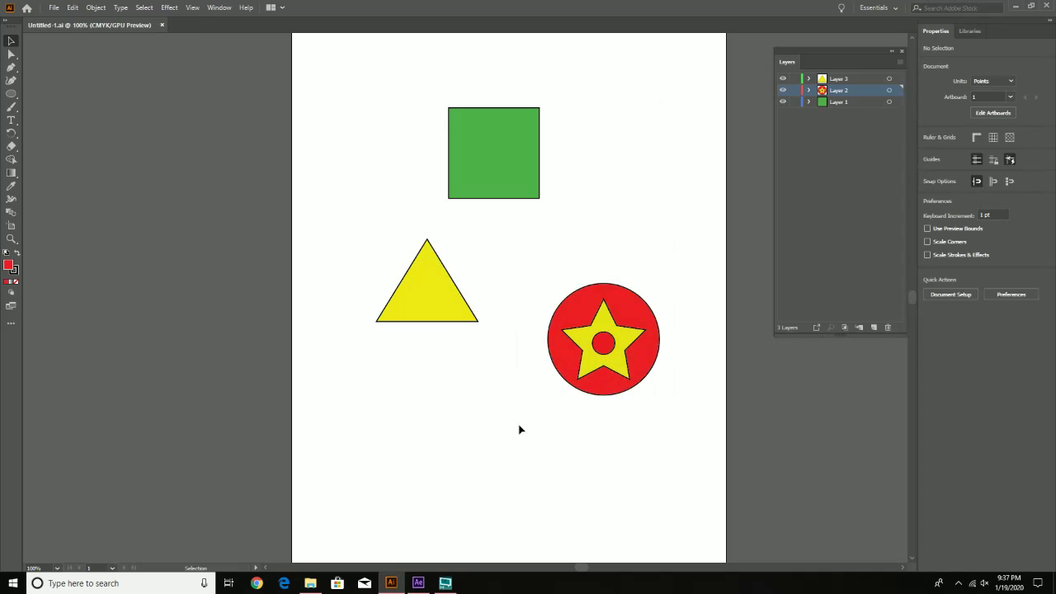
# Switch to After Effects and create a composition named animation_comp with a frame rate of 24 frames per second.
pyautogui.click(1015, 6)
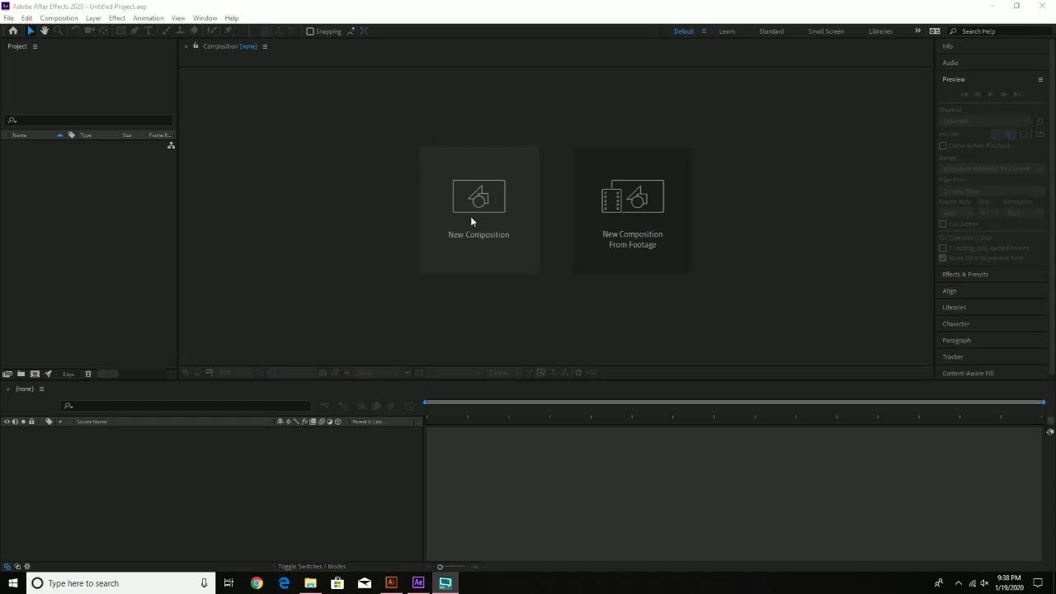
pyautogui.click(56, 18)
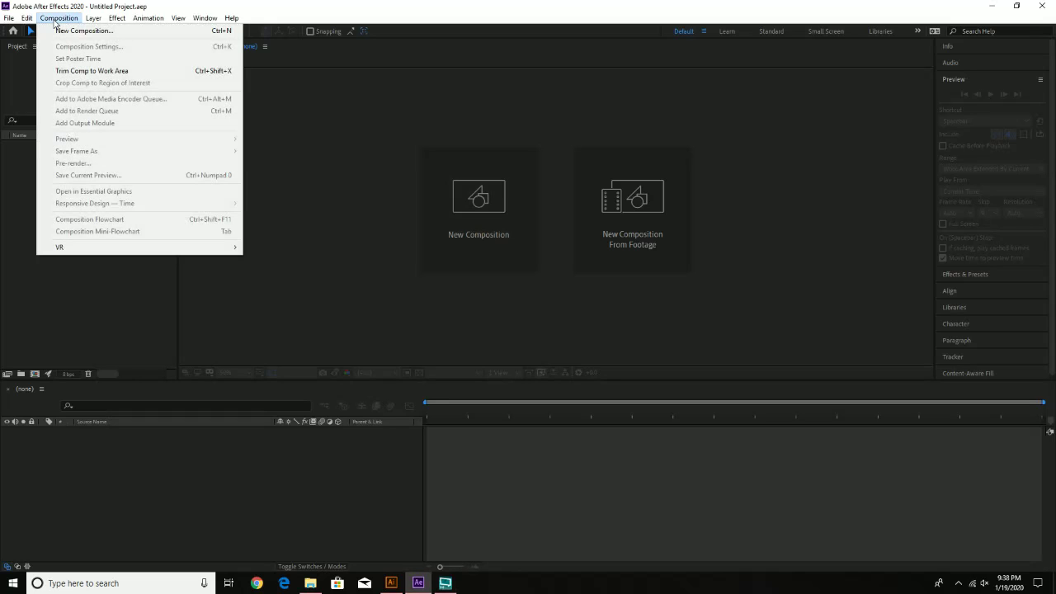
pyautogui.click(61, 31)
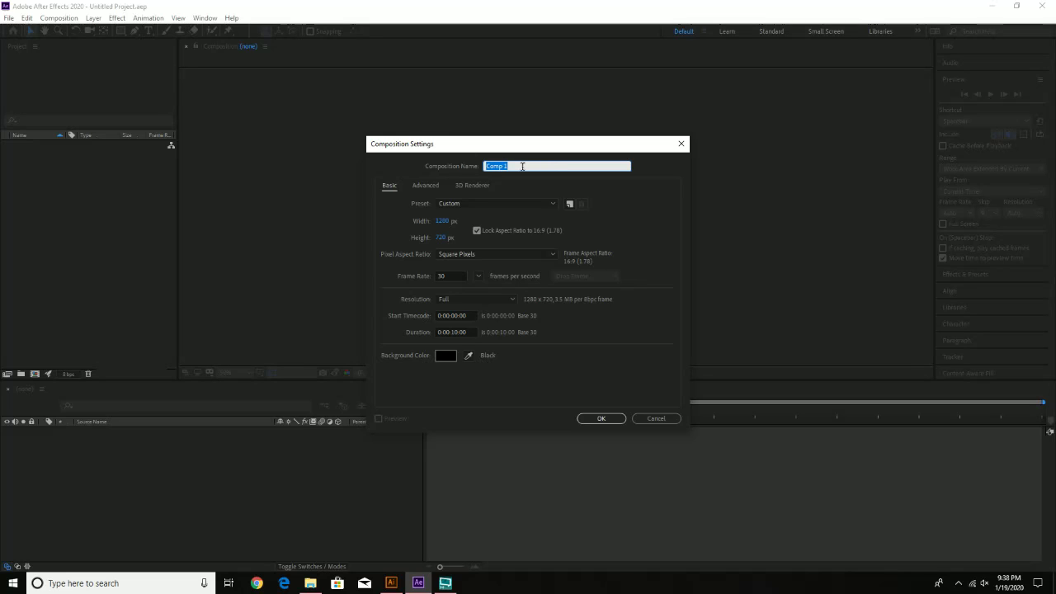
pyautogui.write('animation_comp')
pyautogui.click(458, 277)
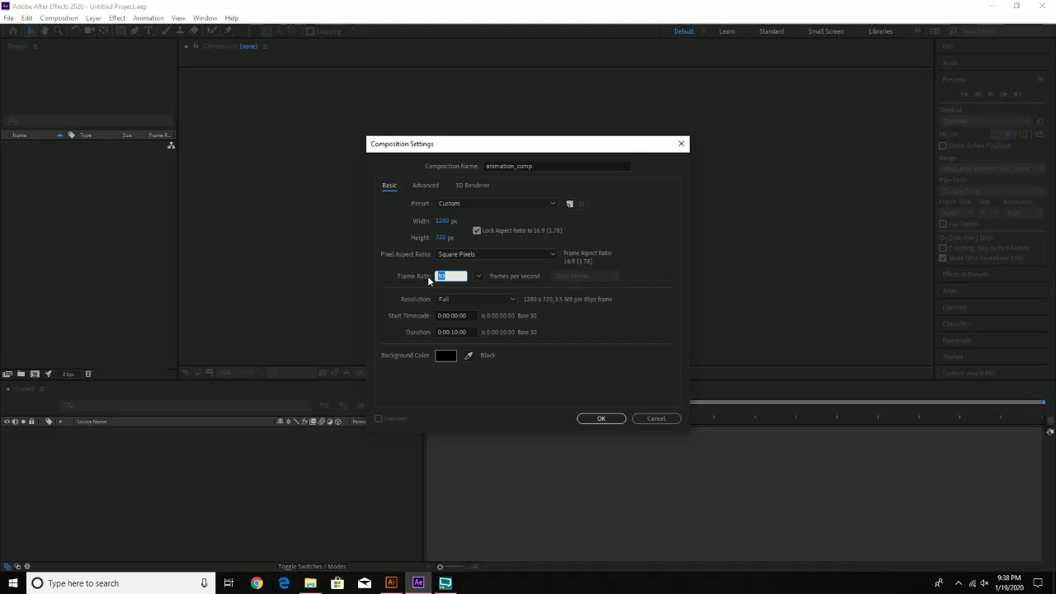
pyautogui.write('24')
pyautogui.click(453, 332)
pyautogui.click(613, 420)
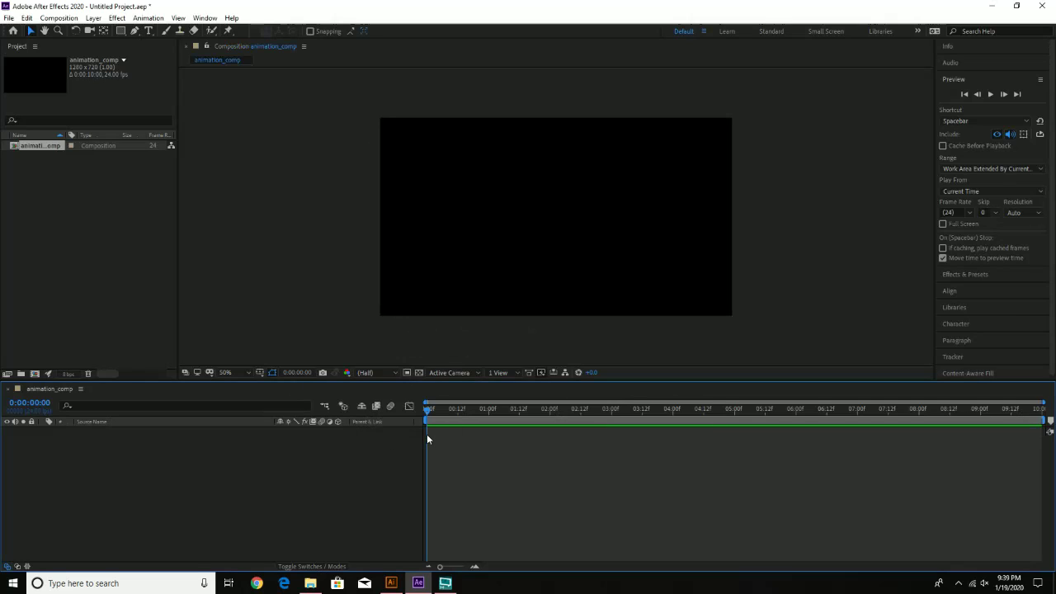
# Import Untitled-1.ai from the Demo folder on the Desktop as Composition - Retain Layer Sizes.
pyautogui.click(8, 18)
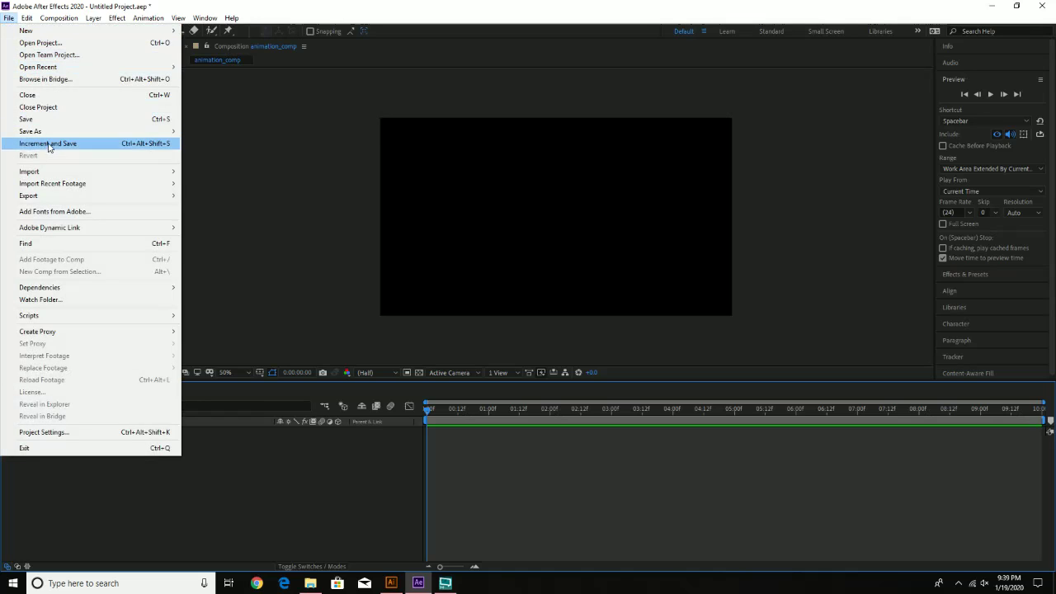
pyautogui.moveTo(54, 177)
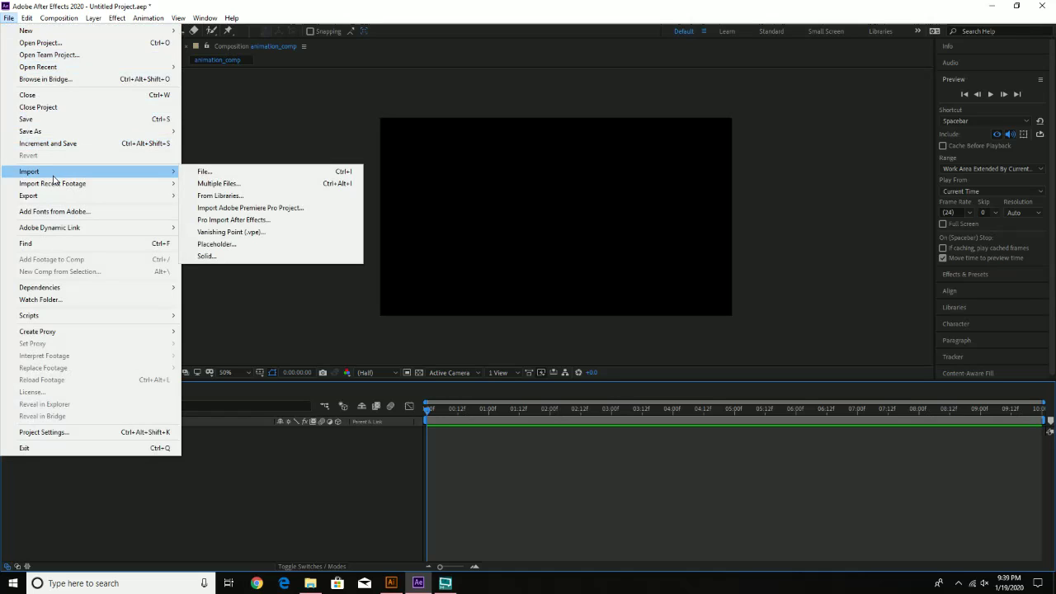
pyautogui.click(202, 171)
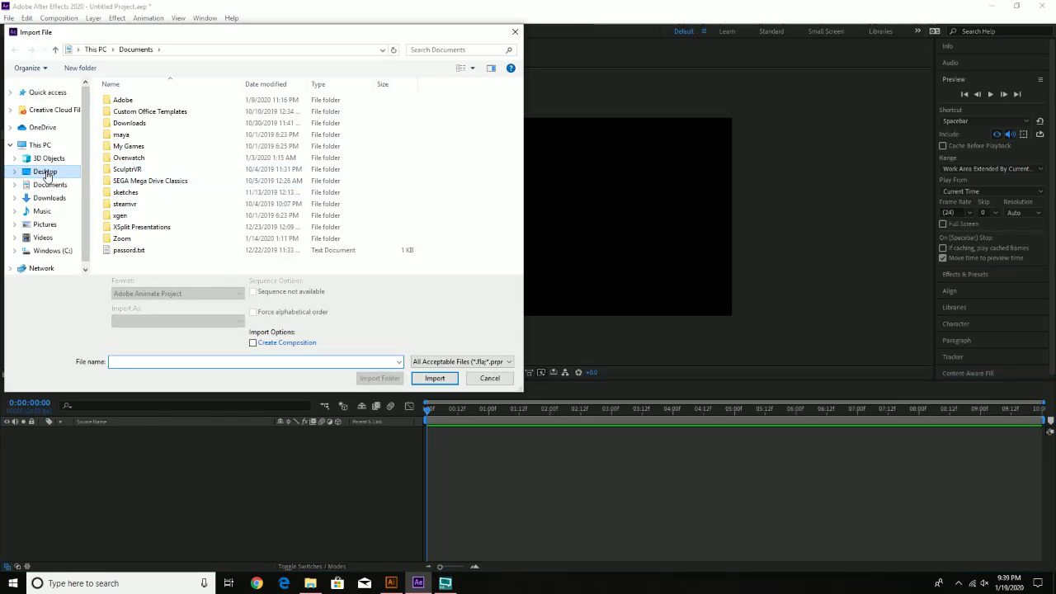
pyautogui.click(44, 172)
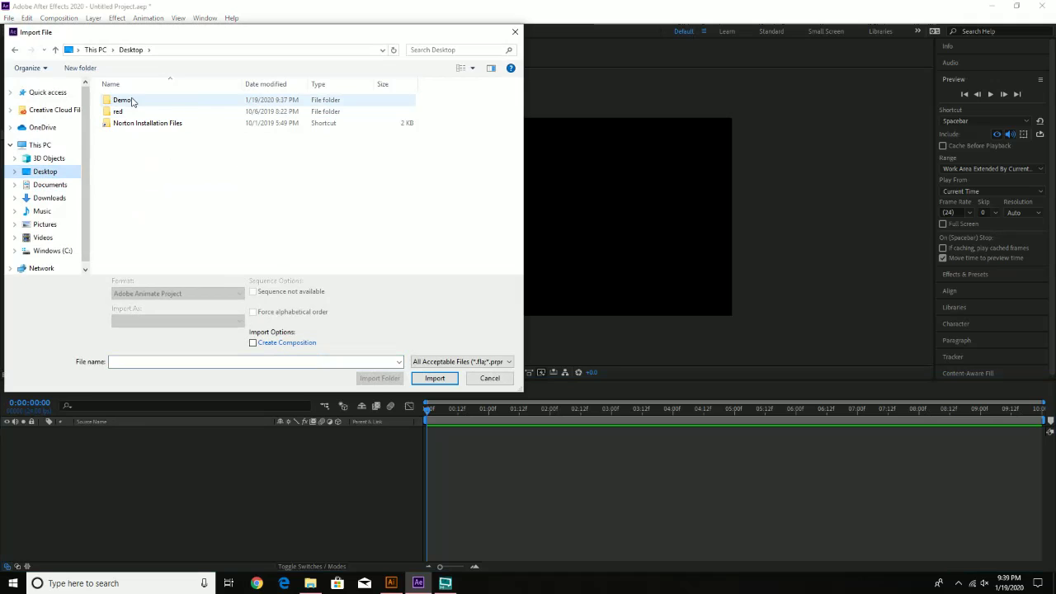
pyautogui.click(132, 101)
pyautogui.doubleClick(131, 100)
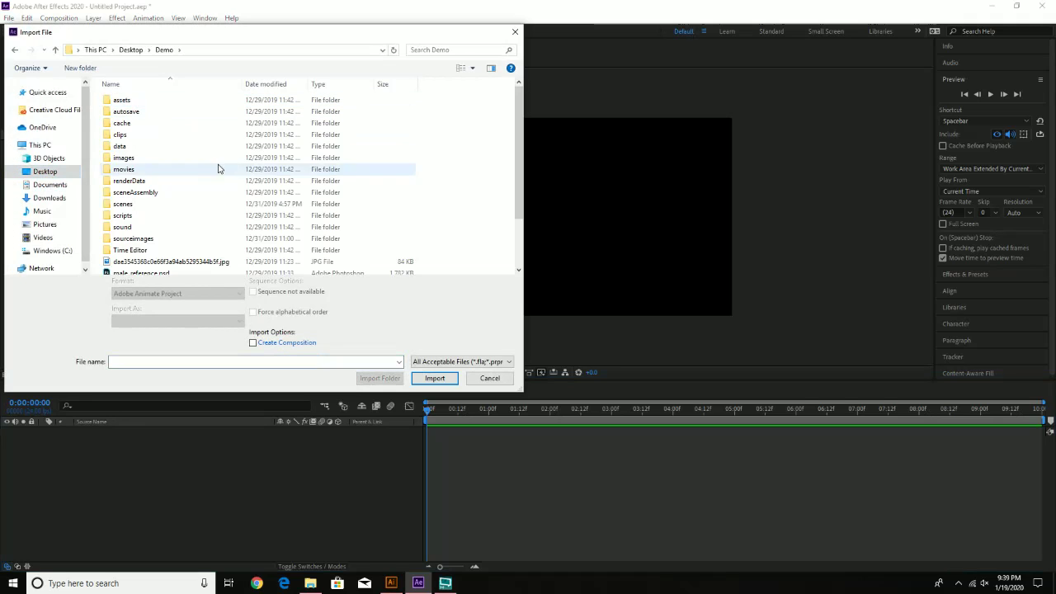
pyautogui.scroll(-3, 228, 226)
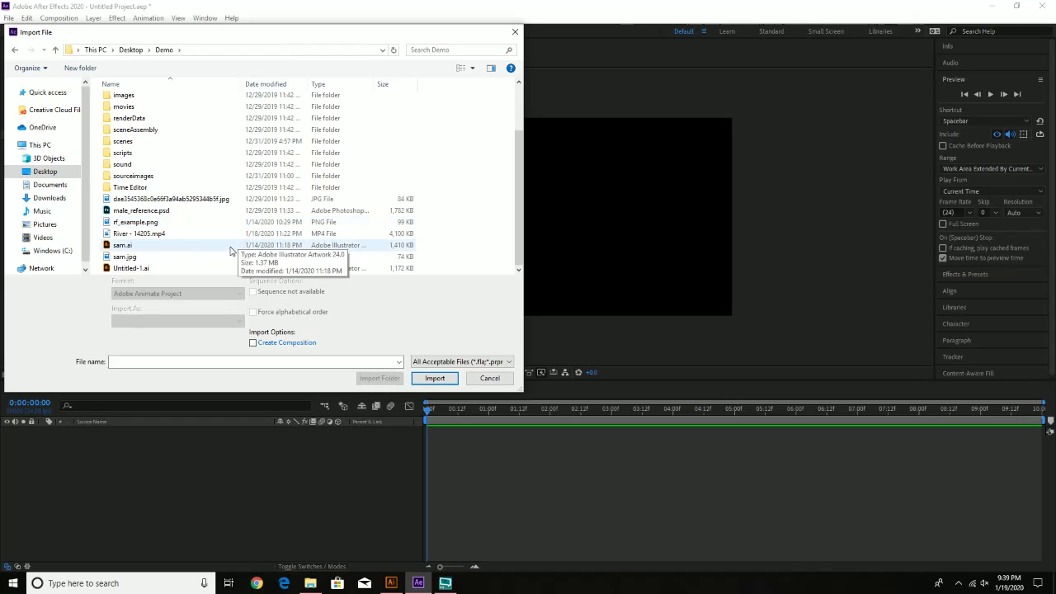
pyautogui.click(147, 272)
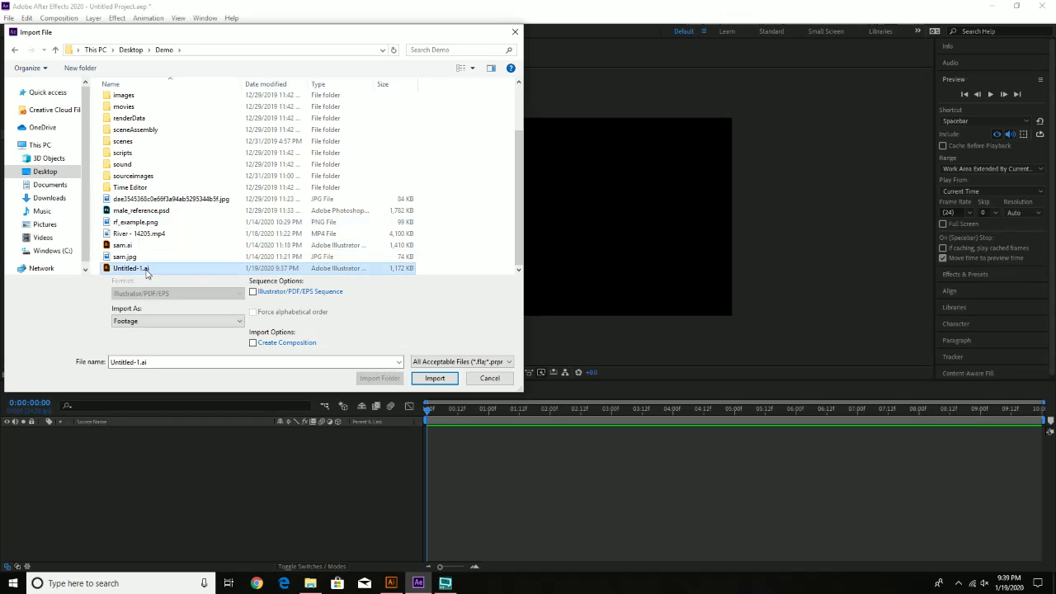
pyautogui.click(183, 322)
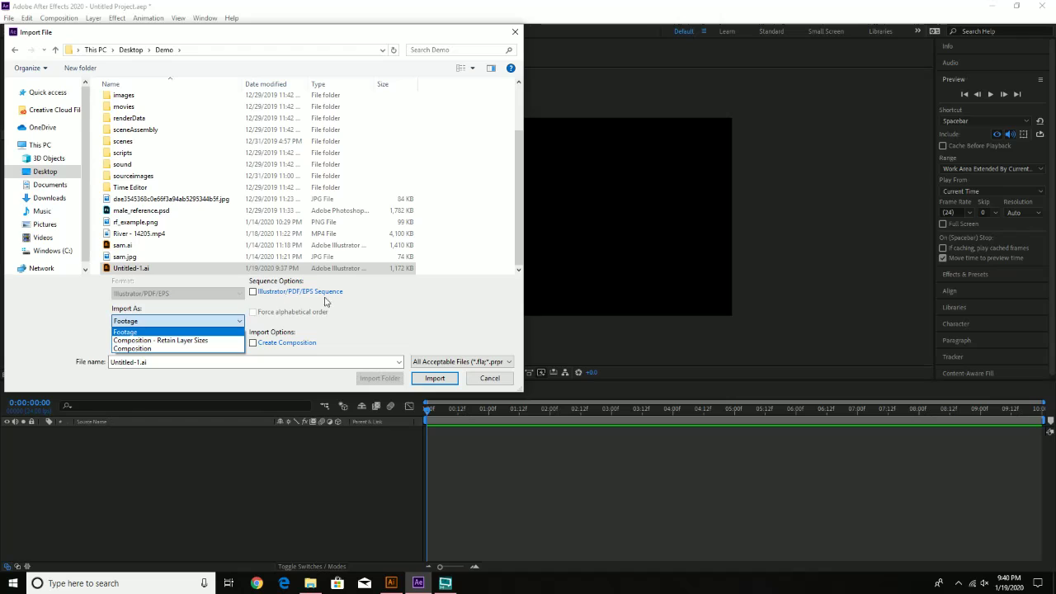
pyautogui.click(199, 344)
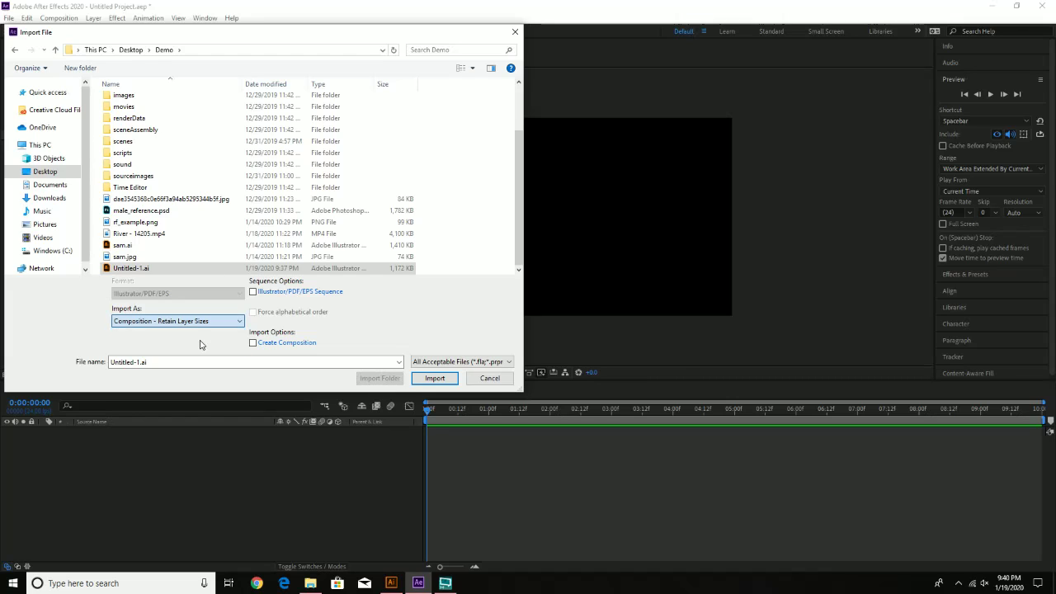
pyautogui.click(147, 269)
pyautogui.click(434, 378)
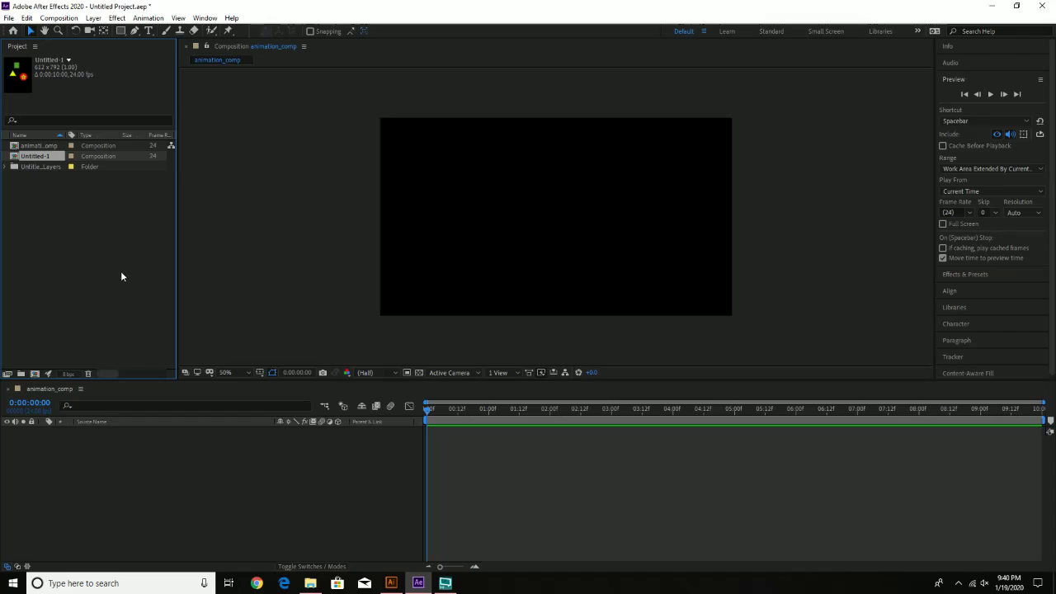
# Open the imported Untitled-1 composition to show its layers.
pyautogui.press('Return')
pyautogui.click(39, 160)
pyautogui.doubleClick(14, 157)
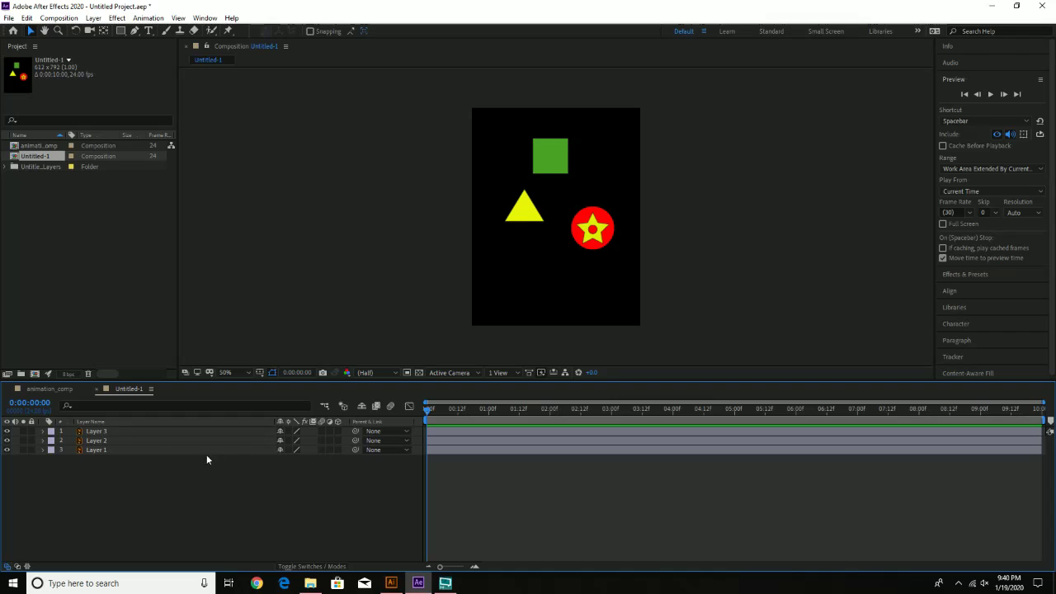
# Examine which shape each of the three layers in Untitled-1 holds, and close that composition to return to animation_comp.
pyautogui.click(96, 449)
pyautogui.click(97, 441)
pyautogui.click(99, 450)
pyautogui.click(106, 440)
pyautogui.click(599, 236)
pyautogui.click(536, 213)
pyautogui.click(526, 215)
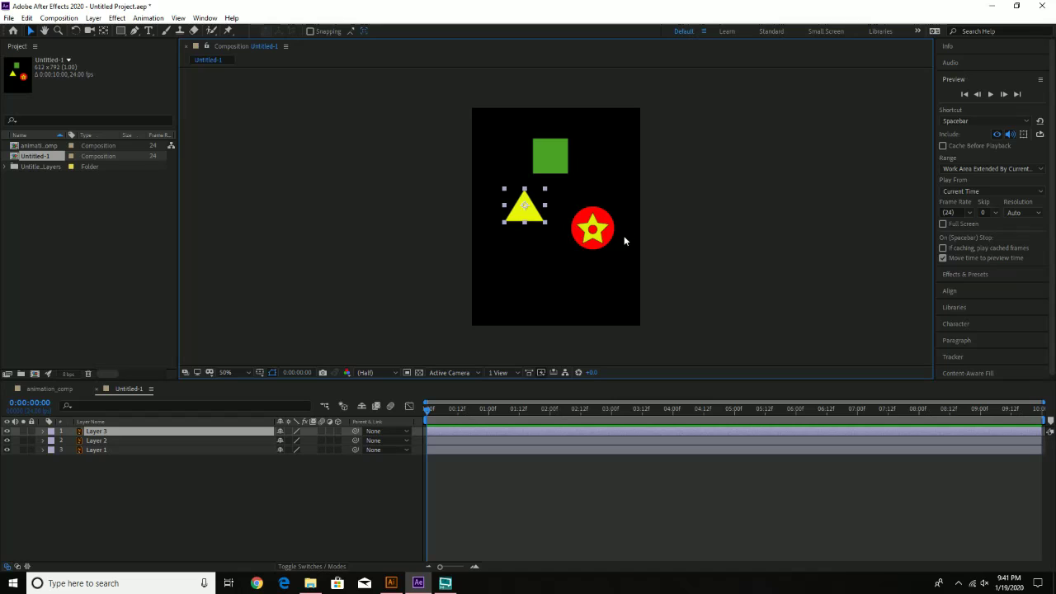
pyautogui.click(546, 155)
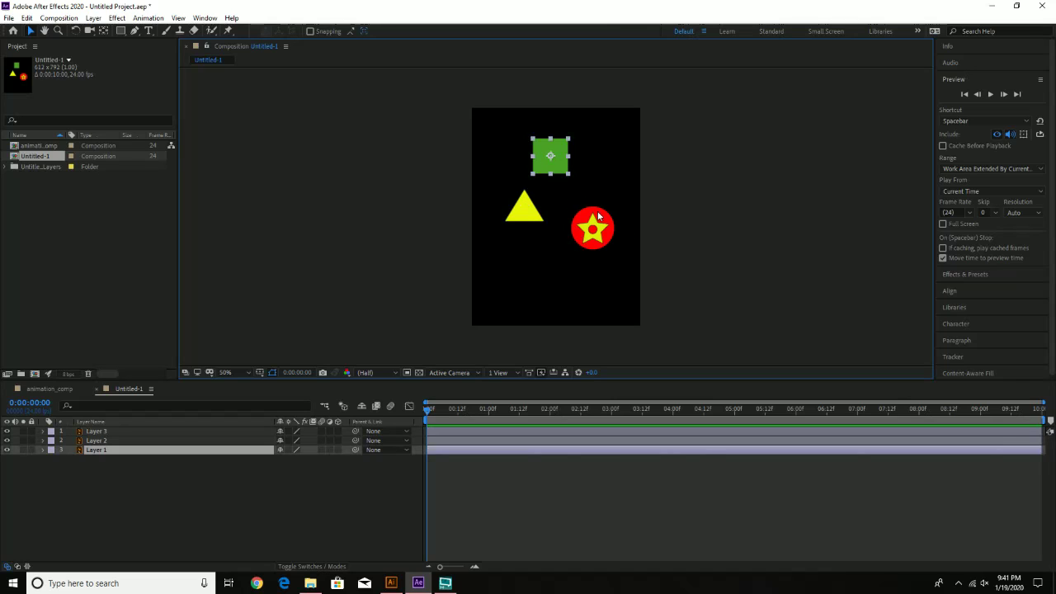
pyautogui.click(98, 393)
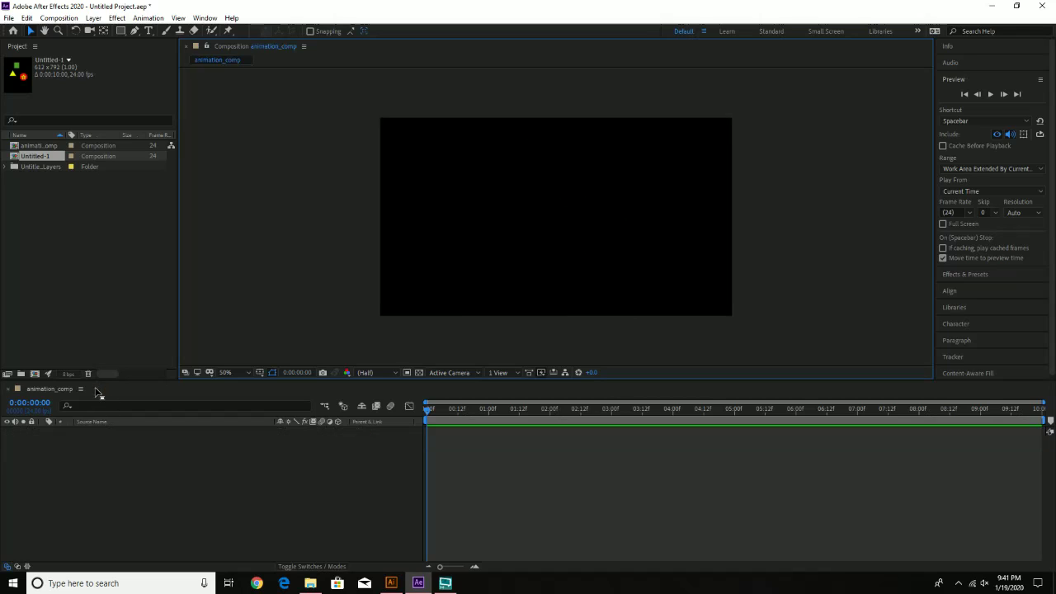
# Add the green square, Layer 1, from the Untitled-1 Layers folder to the animation_comp timeline, centred in the frame.
pyautogui.click(5, 168)
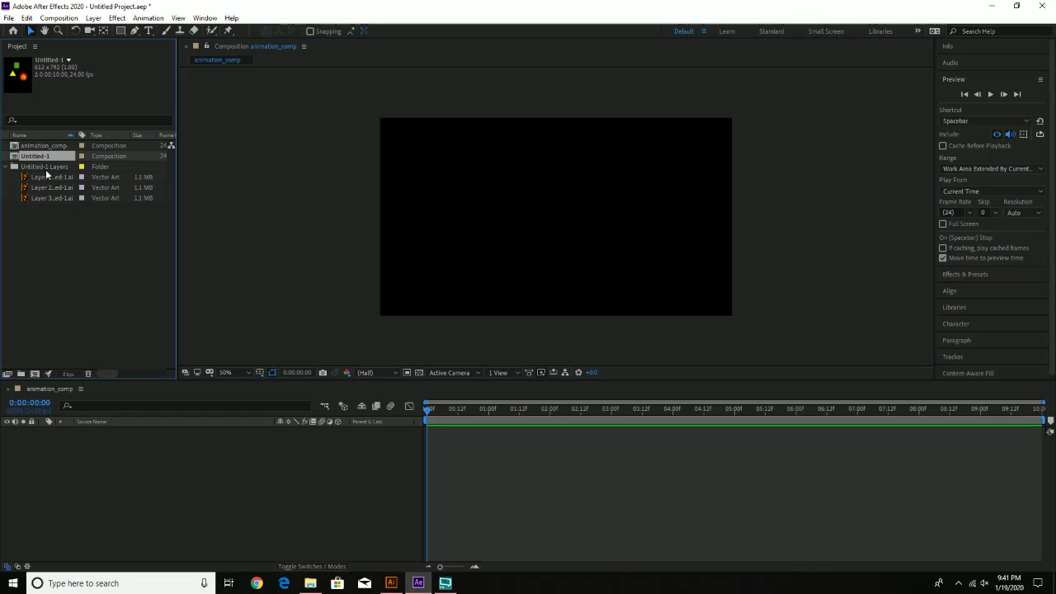
pyautogui.click(56, 178)
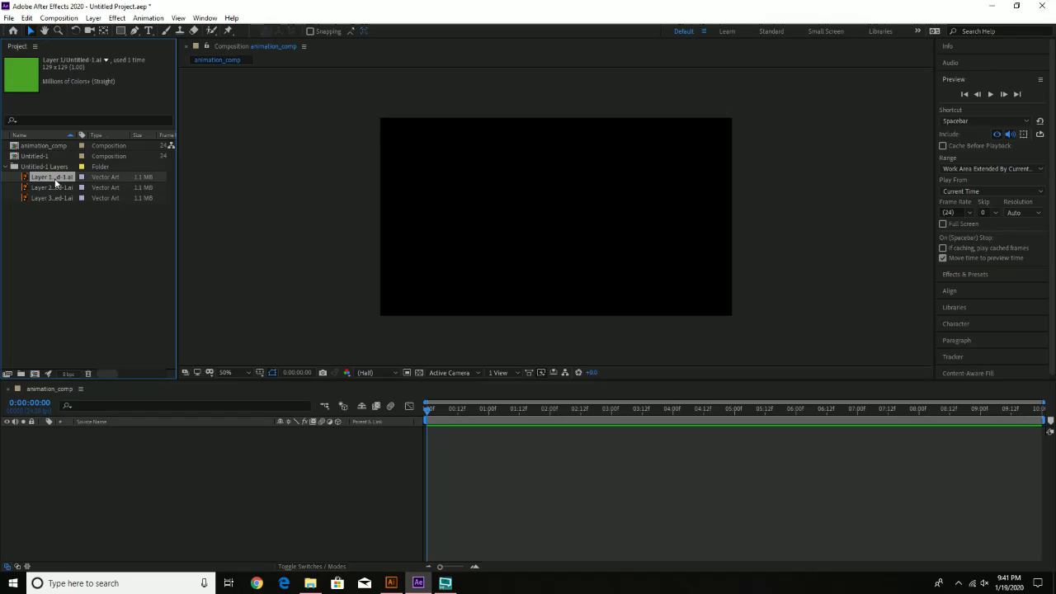
pyautogui.moveTo(51, 178); pyautogui.dragTo(548, 216)
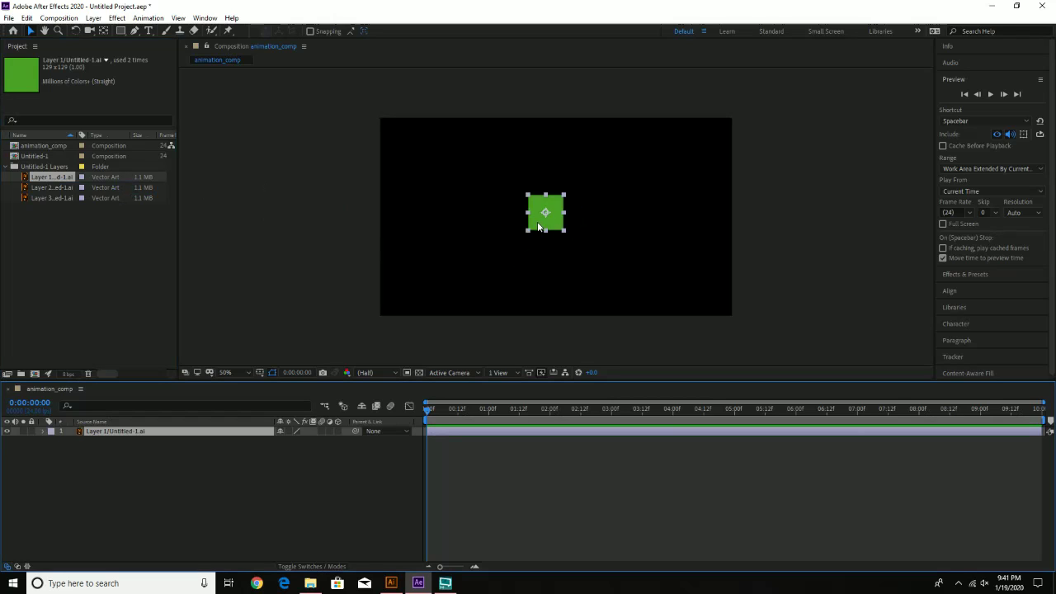
pyautogui.press('Delete')
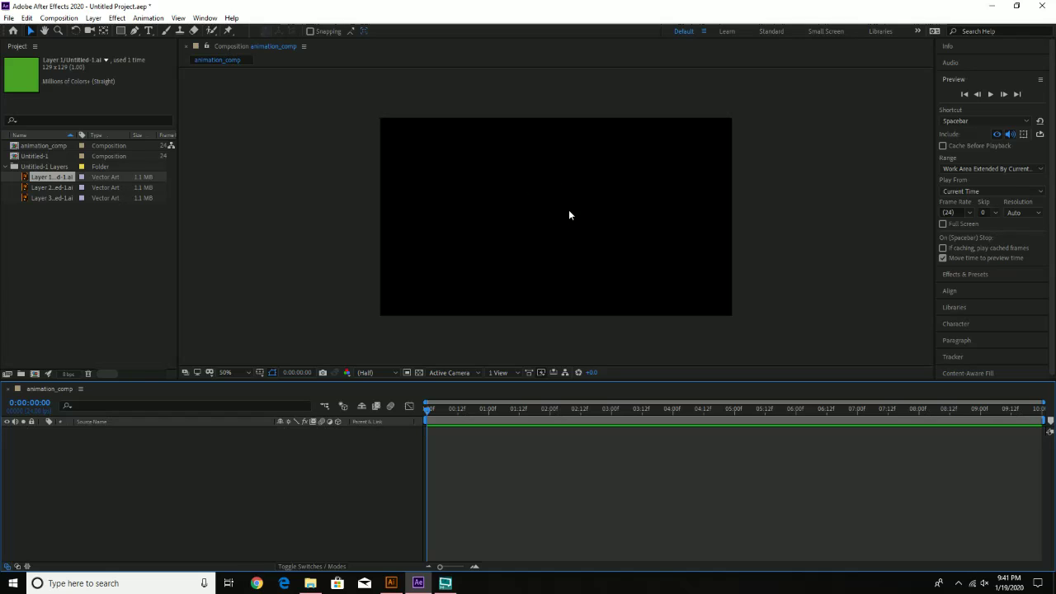
pyautogui.moveTo(66, 177); pyautogui.dragTo(69, 461)
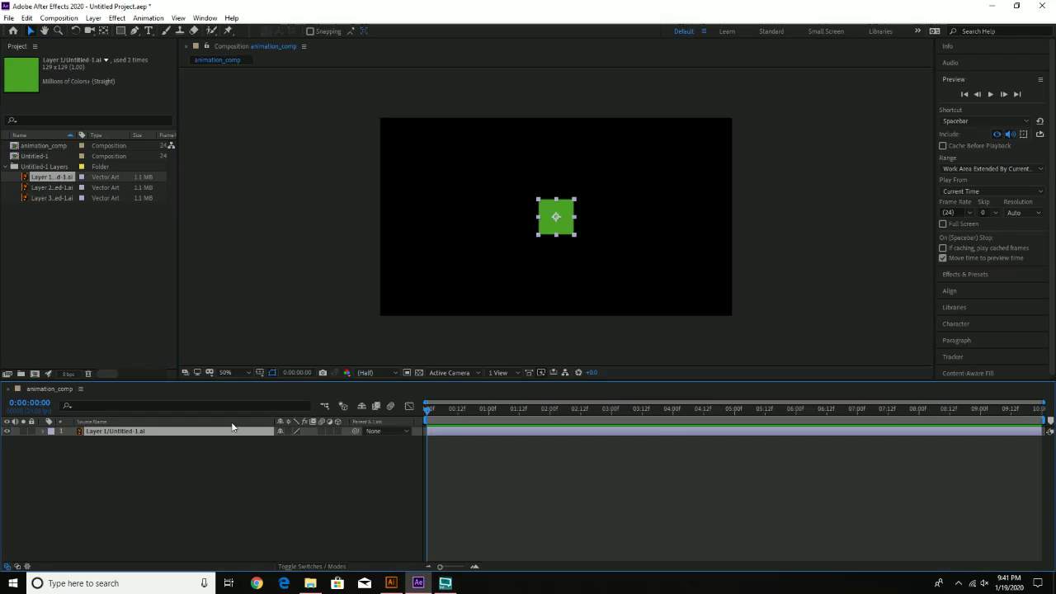
# Add Layer 2 beneath Layer 1 in the timeline, and move the star circle up and left and the green square up and right.
pyautogui.moveTo(56, 188); pyautogui.dragTo(69, 496)
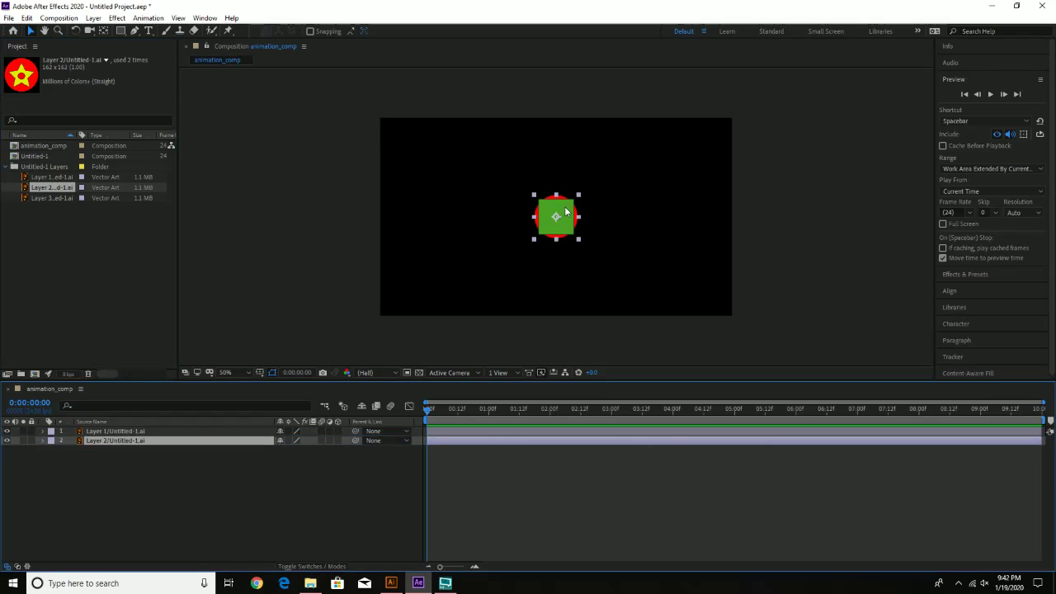
pyautogui.moveTo(556, 216); pyautogui.dragTo(507, 179)
pyautogui.moveTo(553, 213); pyautogui.dragTo(583, 172)
# Add Layer 3 beneath the other layers in the timeline, and move the yellow triangle below and between the circle and square.
pyautogui.click(63, 203)
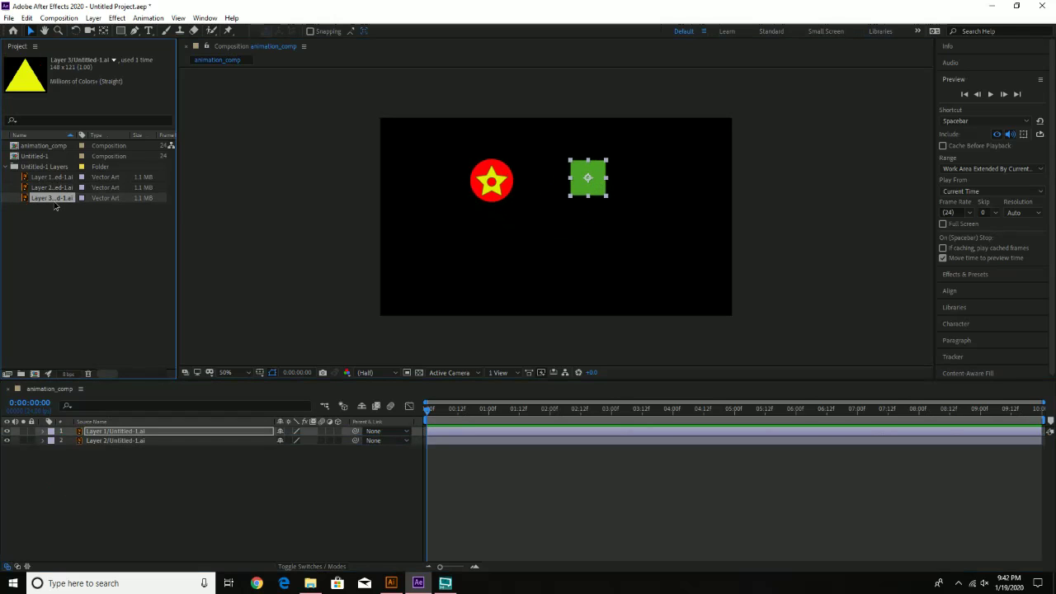
pyautogui.moveTo(63, 204); pyautogui.dragTo(77, 493)
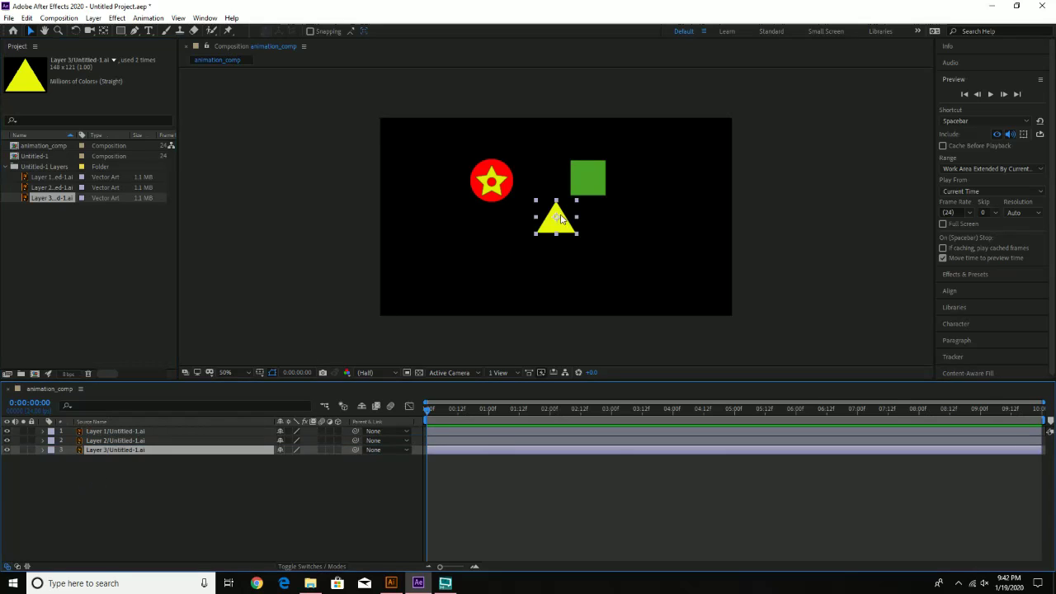
pyautogui.moveTo(560, 230); pyautogui.dragTo(539, 259)
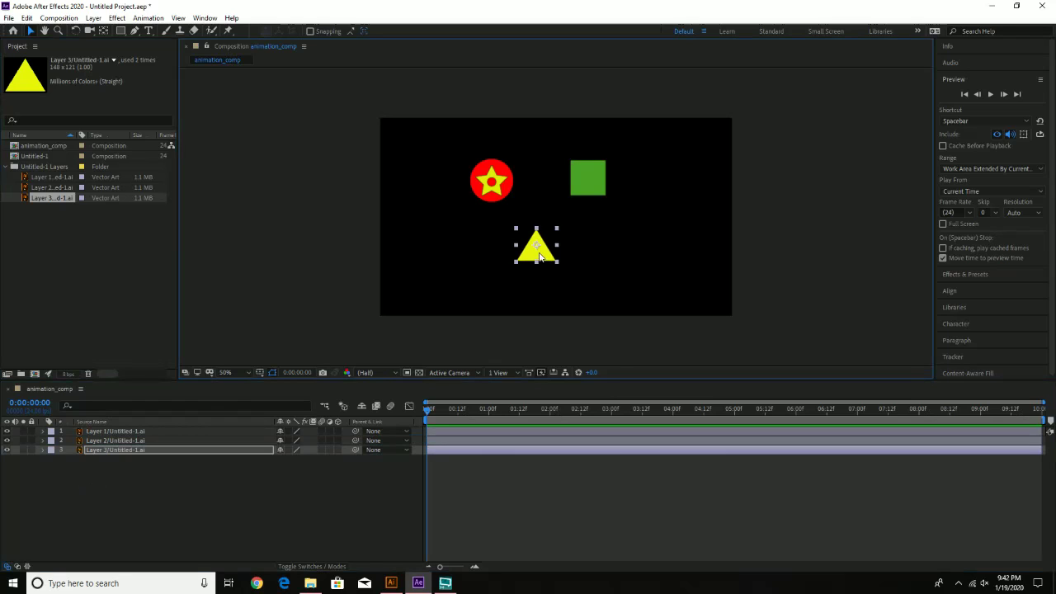
# Expand the Transform properties of Layer 1, the green square, in the timeline.
pyautogui.click(110, 431)
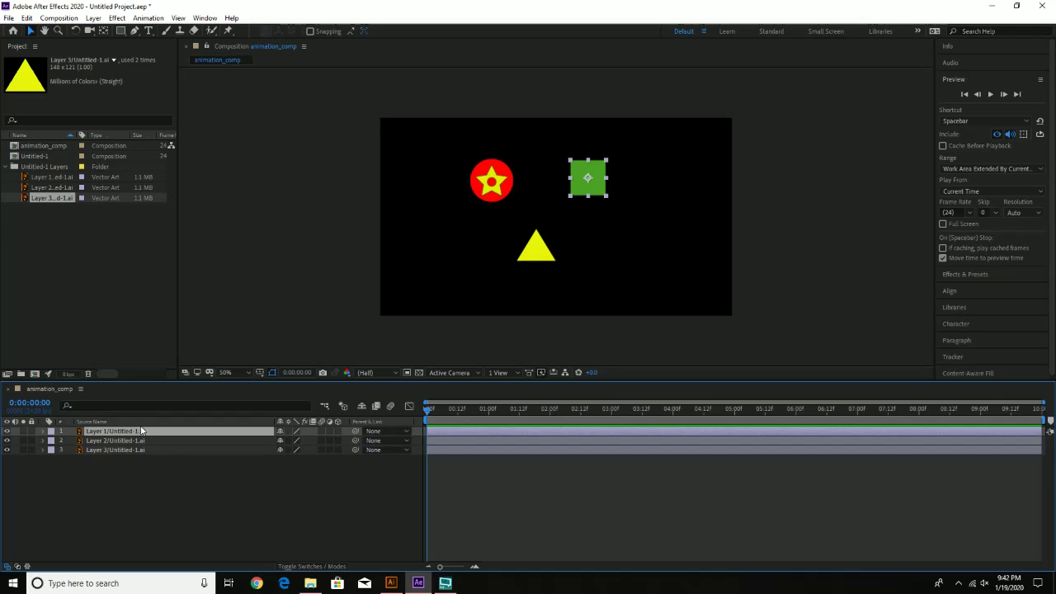
pyautogui.click(42, 430)
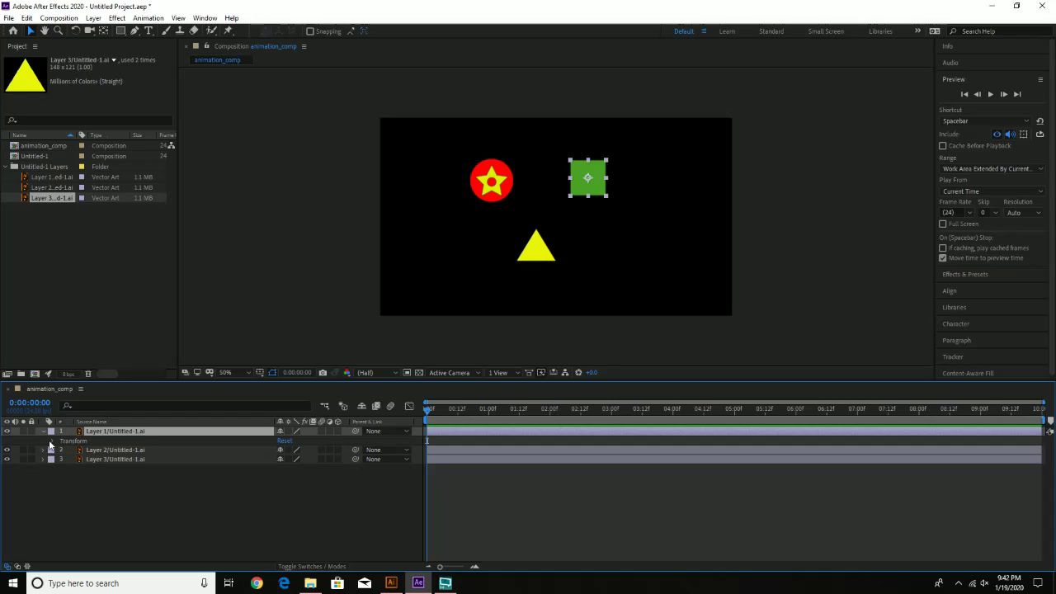
pyautogui.click(52, 441)
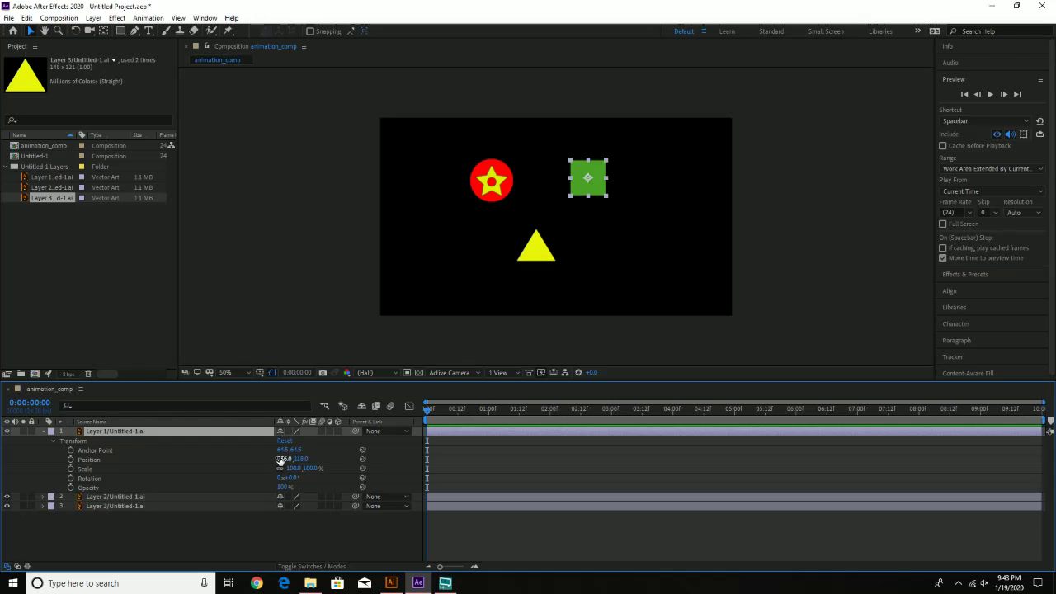
# Adjust the green square's horizontal and vertical position values, ending at 751, 216.
pyautogui.press('Return')
pyautogui.click(284, 460)
pyautogui.write('779')
pyautogui.press('Return')
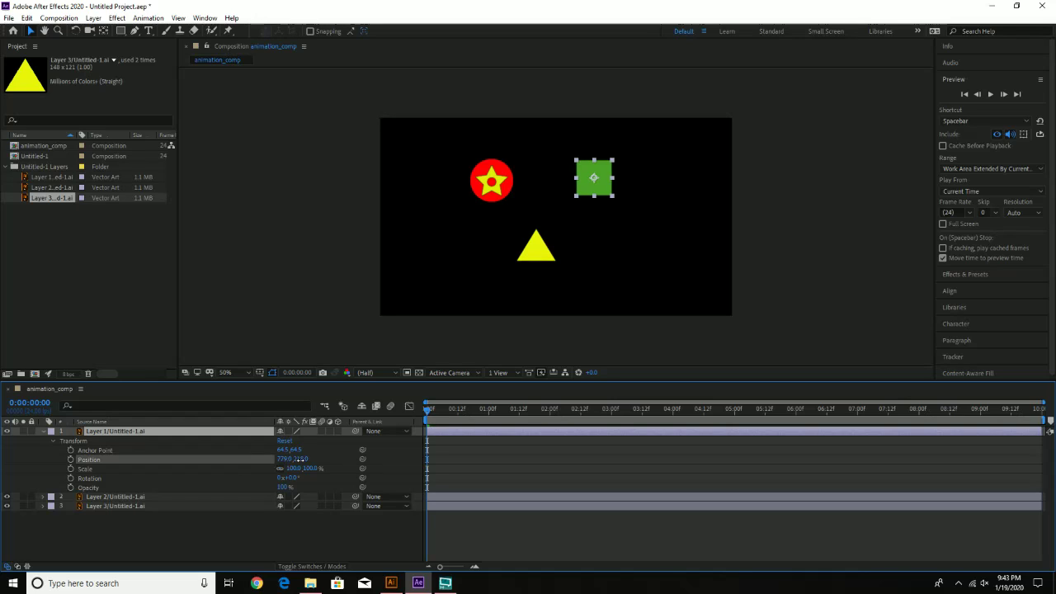
pyautogui.moveTo(298, 458)
pyautogui.mouseDown()
pyautogui.moveTo(272, 460)
pyautogui.moveTo(299, 466)
pyautogui.mouseUp()
pyautogui.click(301, 460)
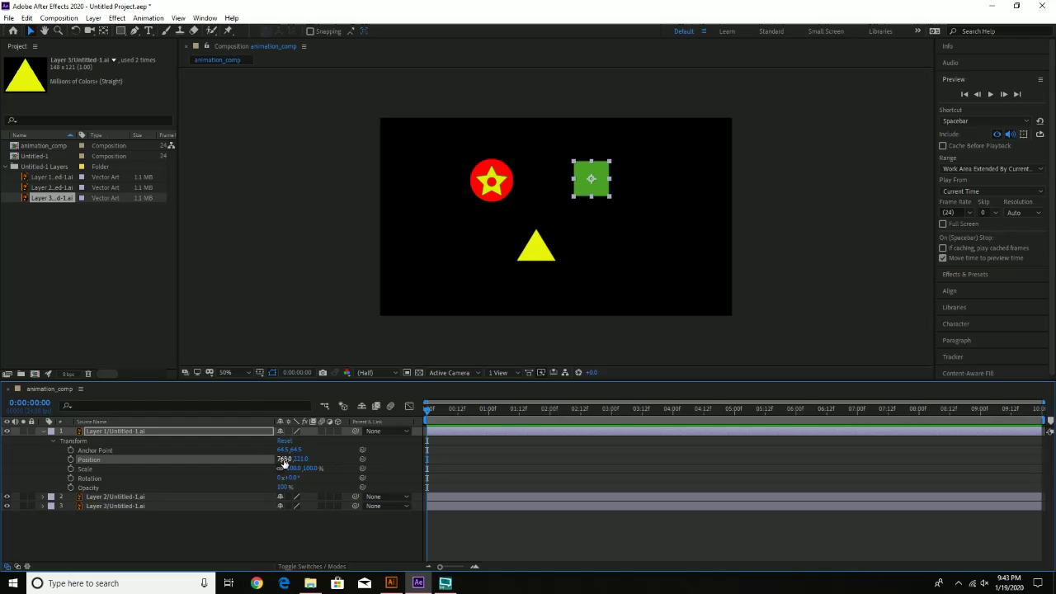
pyautogui.moveTo(283, 464)
pyautogui.mouseDown()
pyautogui.moveTo(259, 466)
pyautogui.moveTo(300, 467)
pyautogui.moveTo(233, 468)
pyautogui.moveTo(308, 472)
pyautogui.moveTo(273, 479)
pyautogui.moveTo(289, 479)
pyautogui.mouseUp()
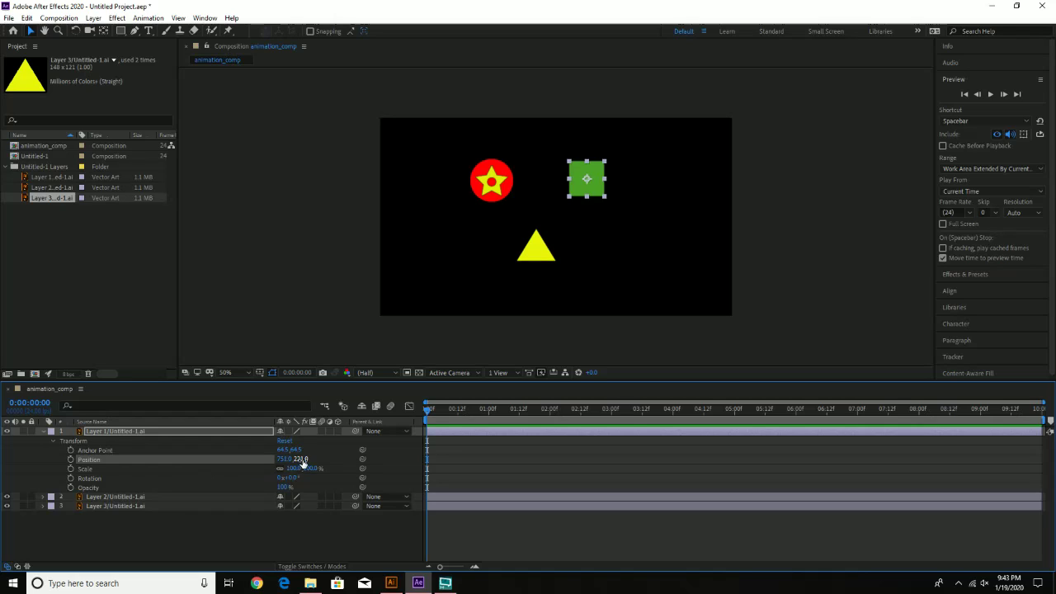
pyautogui.moveTo(304, 463)
pyautogui.mouseDown()
pyautogui.moveTo(320, 470)
pyautogui.moveTo(289, 472)
pyautogui.mouseUp()
pyautogui.moveTo(273, 460); pyautogui.dragTo(285, 461)
# Try scaling the green square proportionally to 257% and 139%, and reset its scale to 100%.
pyautogui.moveTo(295, 468); pyautogui.dragTo(377, 470)
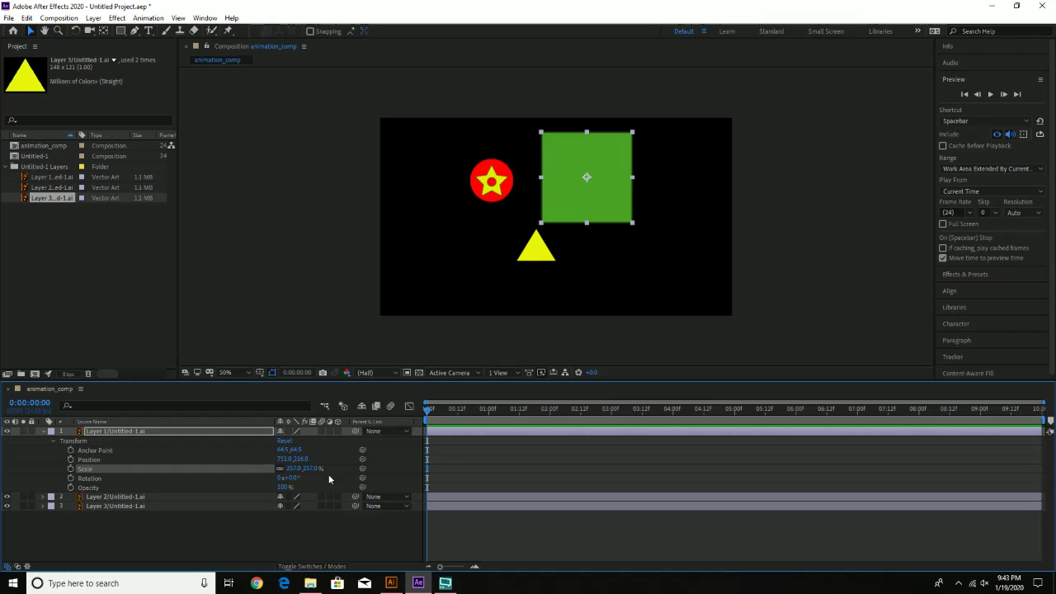
pyautogui.moveTo(295, 467); pyautogui.dragTo(239, 481)
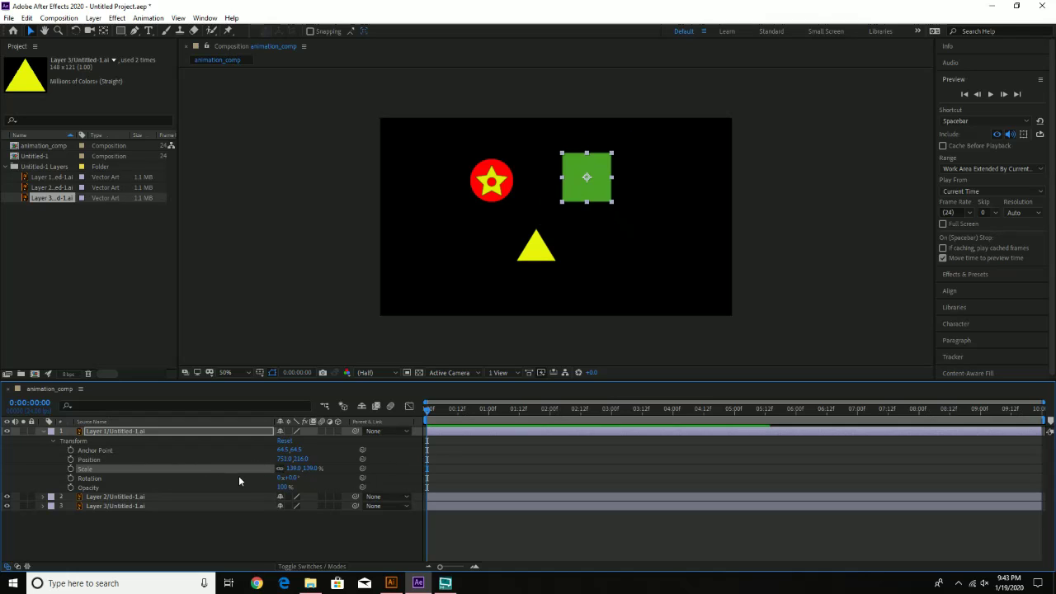
pyautogui.click(292, 470)
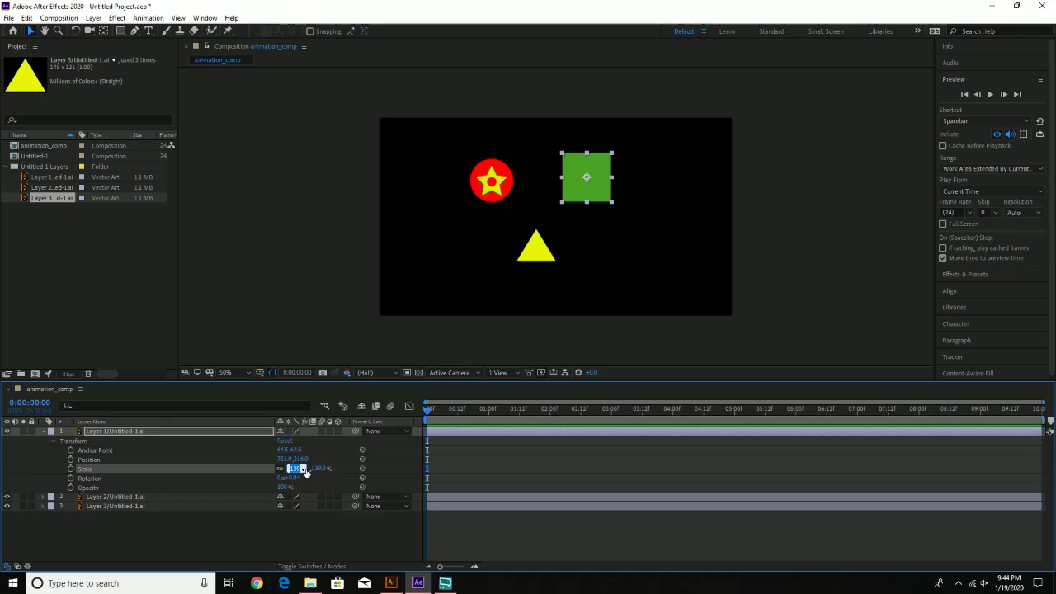
pyautogui.write('100')
pyautogui.press('Return')
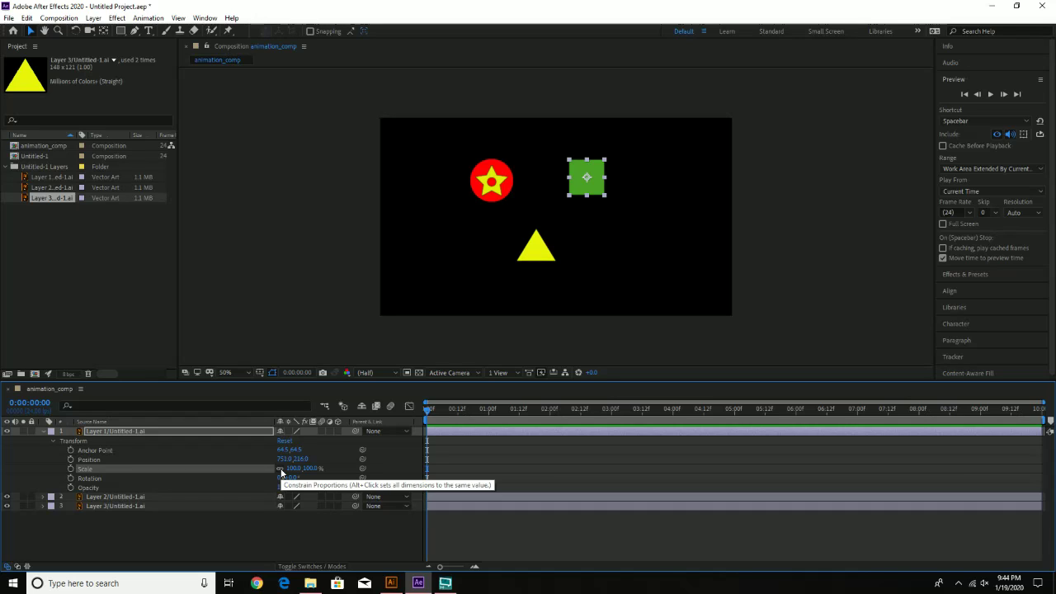
# Try changing the green square's horizontal scale with proportions unconstrained, and constrain the proportions again.
pyautogui.click(281, 468)
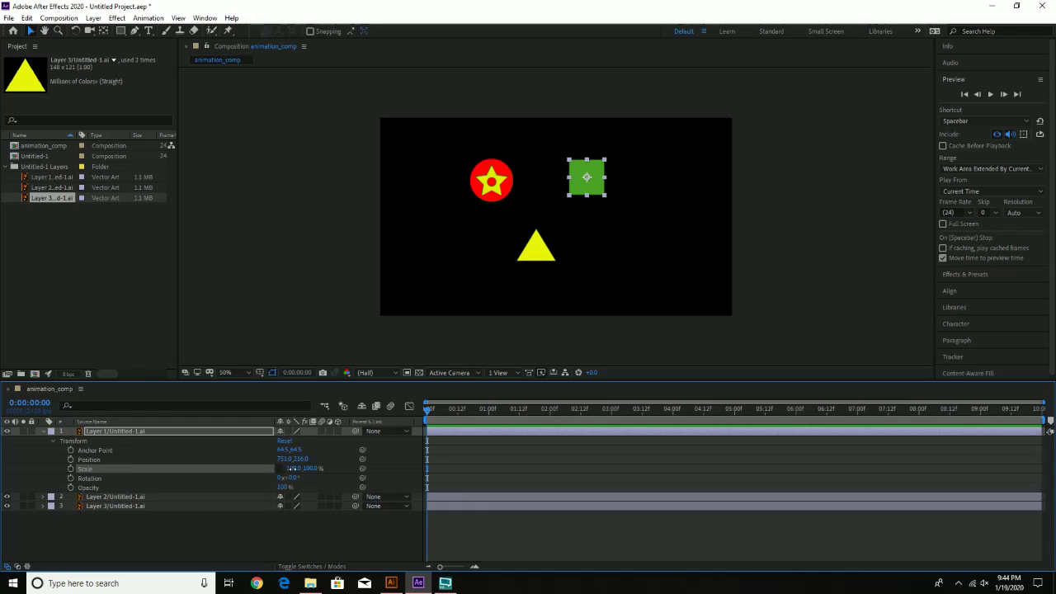
pyautogui.moveTo(290, 469)
pyautogui.mouseDown()
pyautogui.moveTo(312, 470)
pyautogui.moveTo(277, 470)
pyautogui.moveTo(295, 468)
pyautogui.mouseUp()
pyautogui.click(280, 468)
# Try rotating the green square through its Rotation value, including past one full revolution, and reset the rotation to 0x+0.0°.
pyautogui.moveTo(290, 481); pyautogui.dragTo(304, 480)
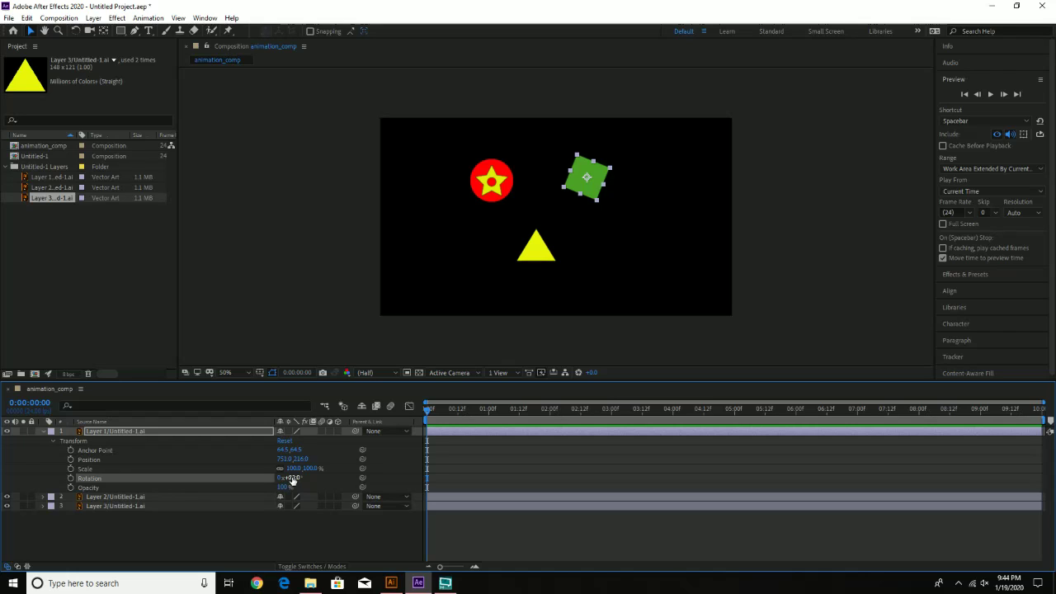
pyautogui.moveTo(293, 480); pyautogui.dragTo(487, 482)
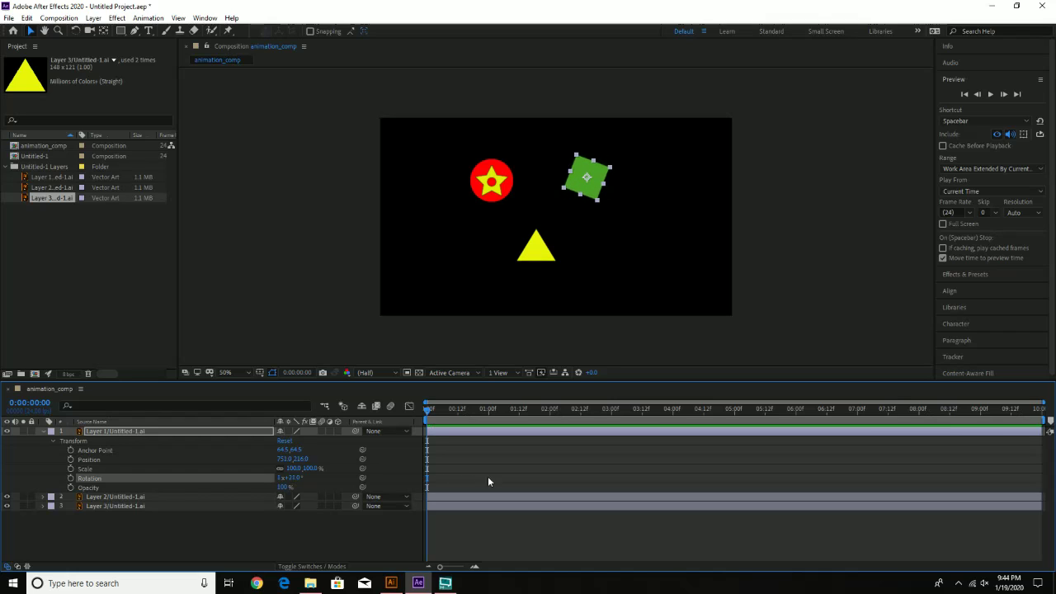
pyautogui.click(298, 481)
pyautogui.write('0')
pyautogui.press('Return')
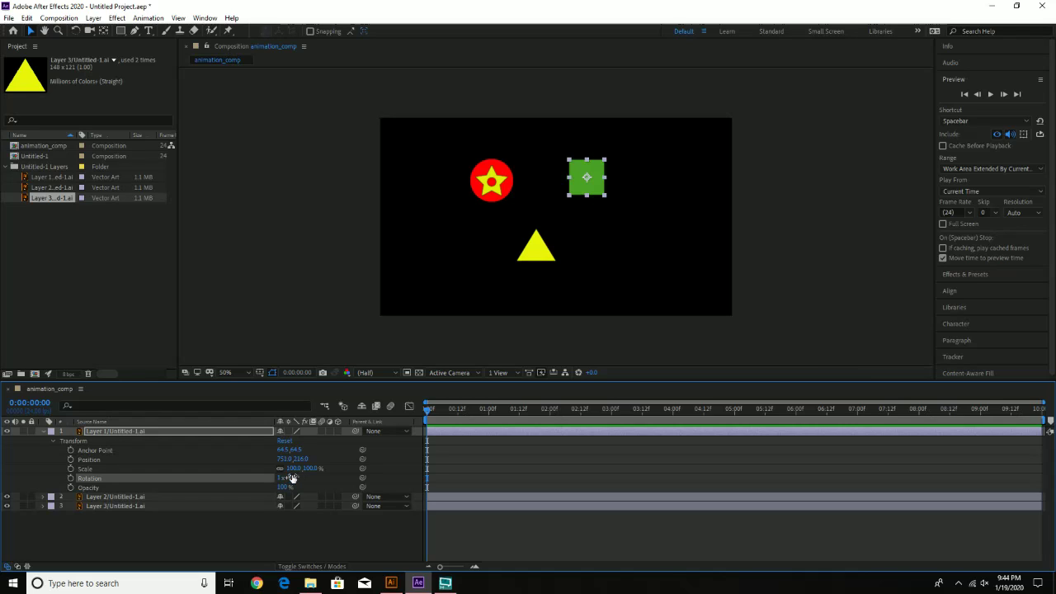
pyautogui.click(281, 479)
# Try rotating the green square directly in the composition with the Rotation tool, undo it, and return to the Selection tool.
pyautogui.doubleClick(587, 178)
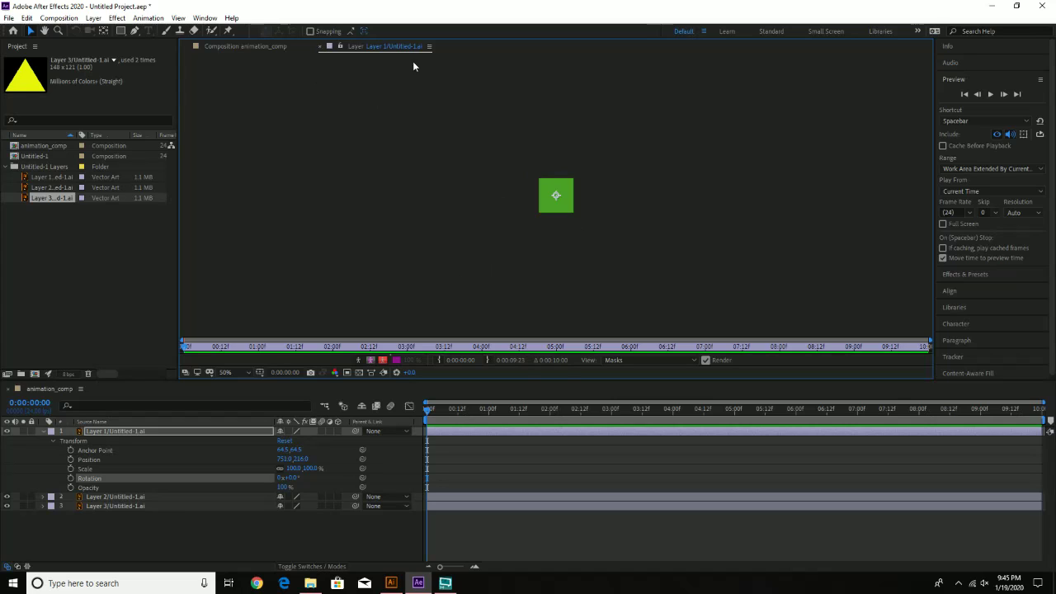
pyautogui.click(321, 47)
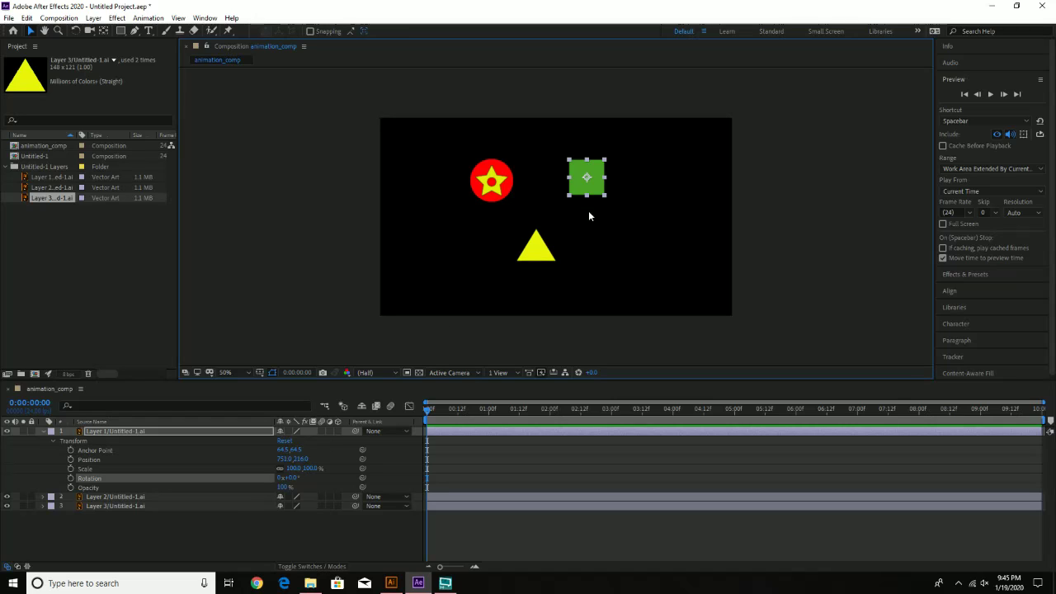
pyautogui.moveTo(593, 188)
pyautogui.mouseDown()
pyautogui.moveTo(637, 209)
pyautogui.moveTo(588, 192)
pyautogui.mouseUp()
pyautogui.click(75, 31)
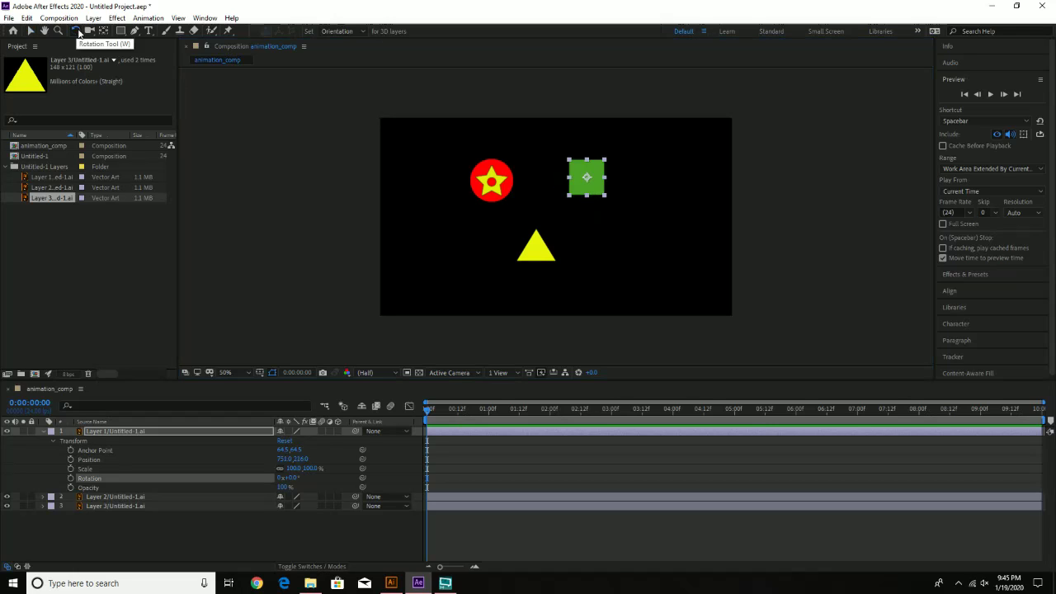
pyautogui.click(571, 187)
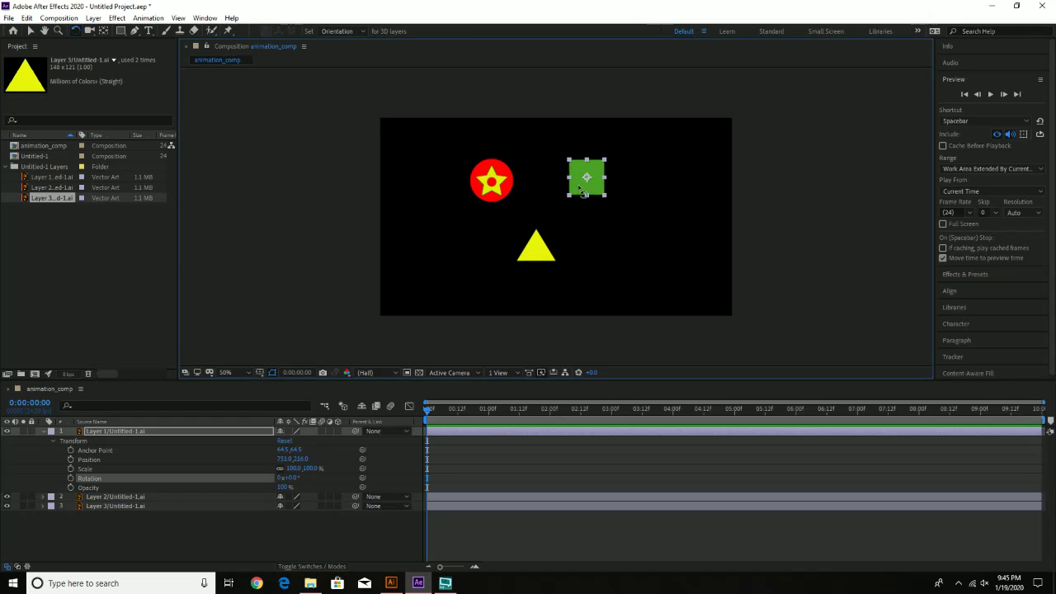
pyautogui.moveTo(573, 187); pyautogui.dragTo(558, 193)
pyautogui.hotkey('ctrl', 'z')
pyautogui.press('v')
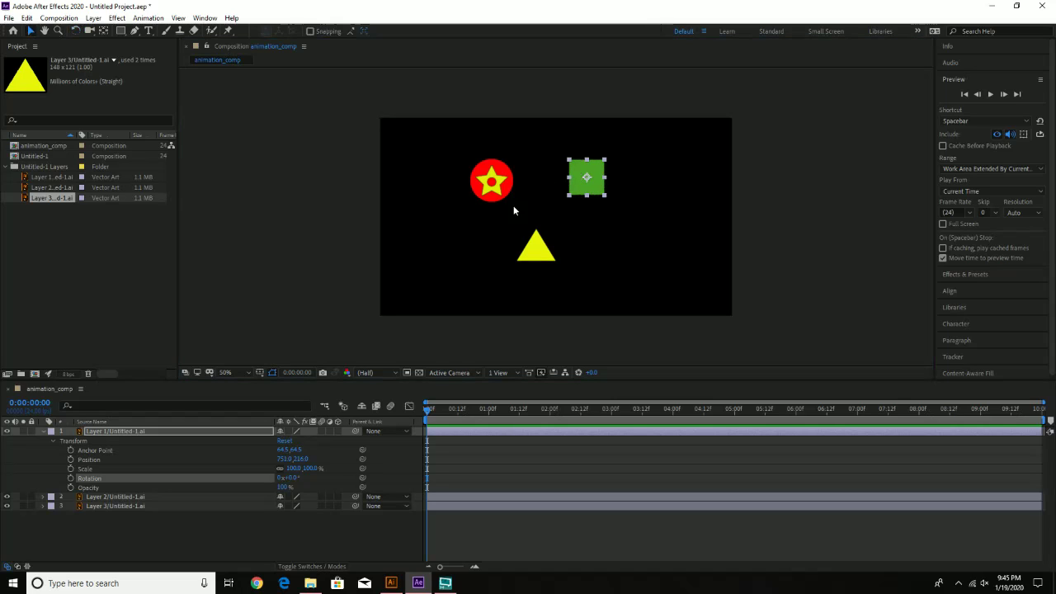
# Try enlarging the green square by its lower corner handle, up to about 199%, and undo the scaling.
pyautogui.moveTo(569, 196); pyautogui.dragTo(557, 226)
pyautogui.hotkey('ctrl', 'z')
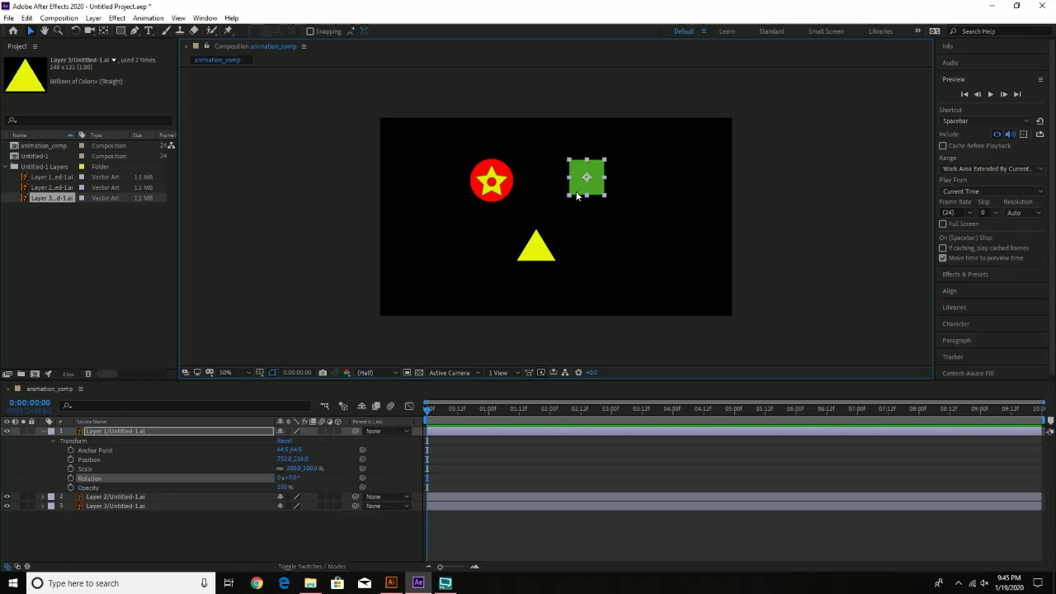
pyautogui.moveTo(569, 201); pyautogui.dragTo(554, 239)
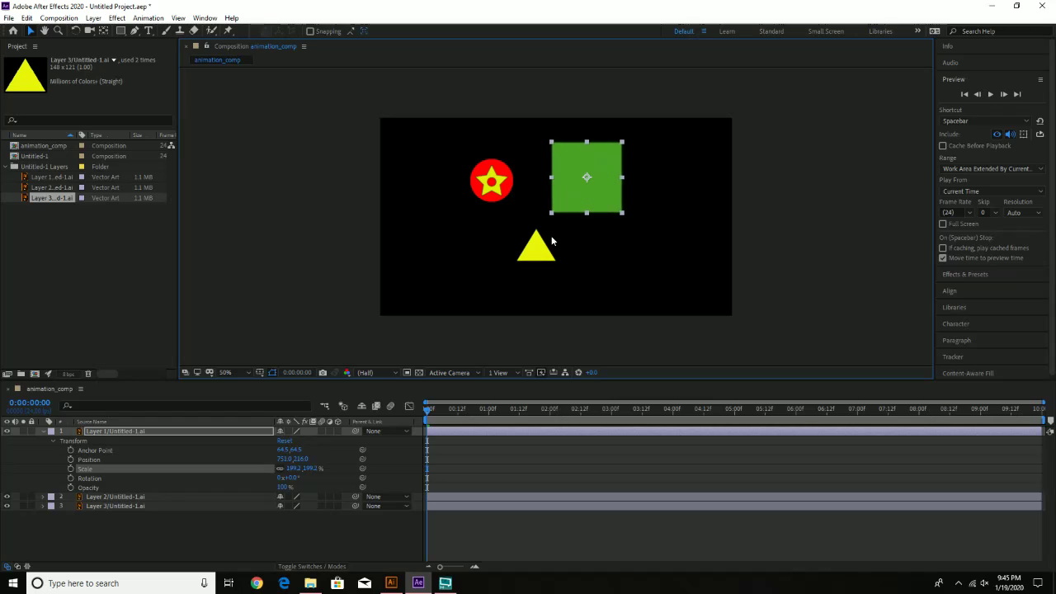
pyautogui.hotkey('ctrl', 'z')
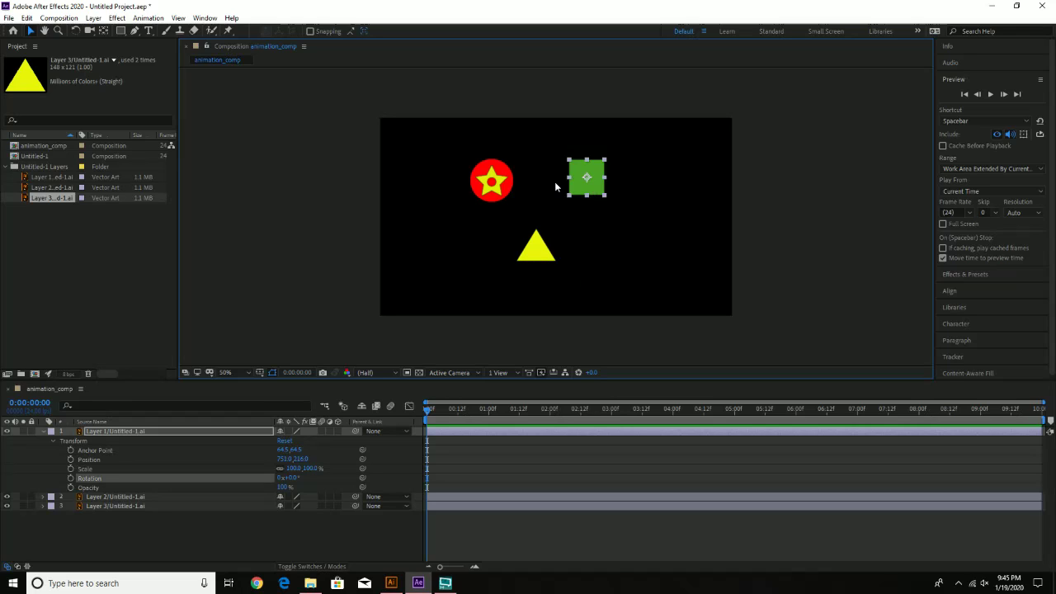
# Examine the Transform properties of Layer 2, the red circle with the star, and collapse the layer again.
pyautogui.click(506, 178)
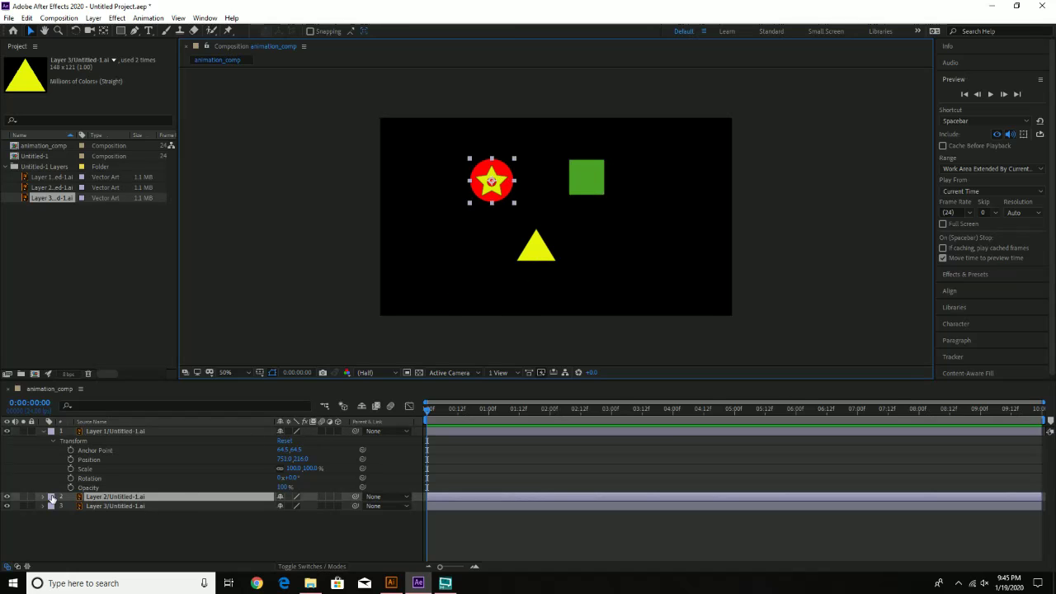
pyautogui.click(44, 497)
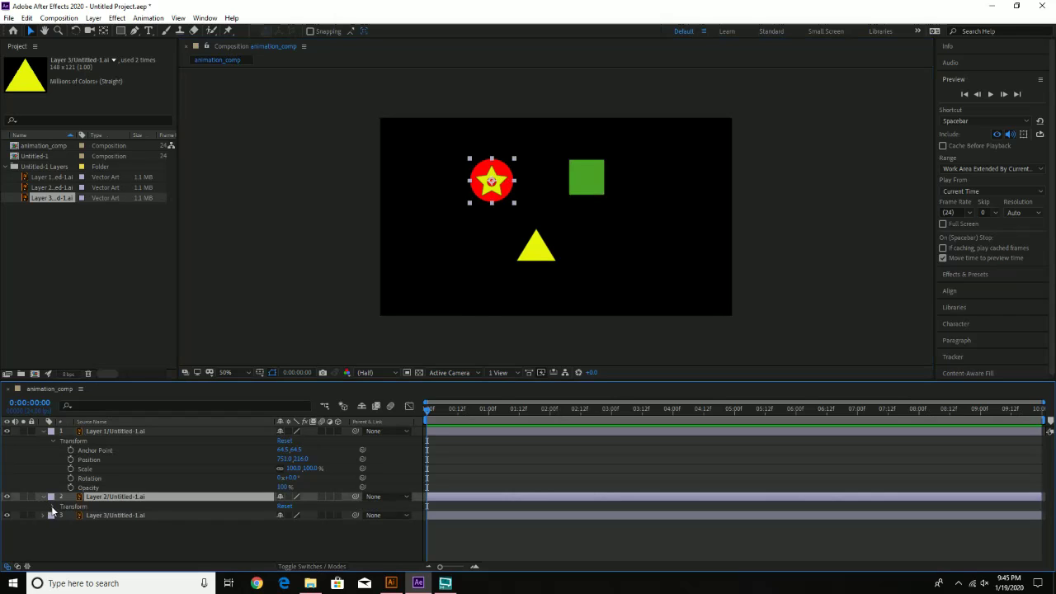
pyautogui.click(53, 507)
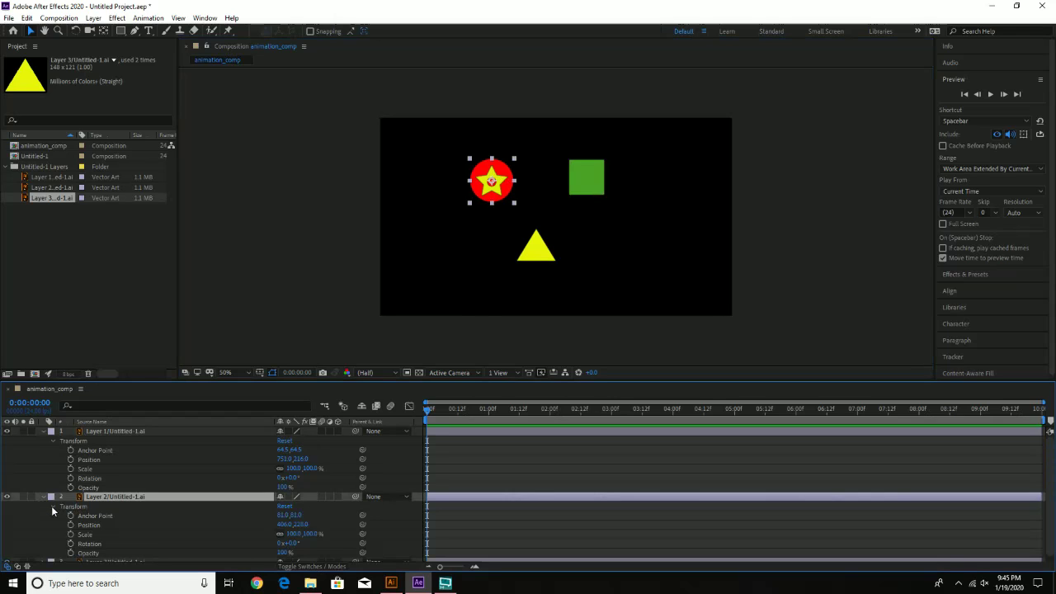
pyautogui.click(52, 507)
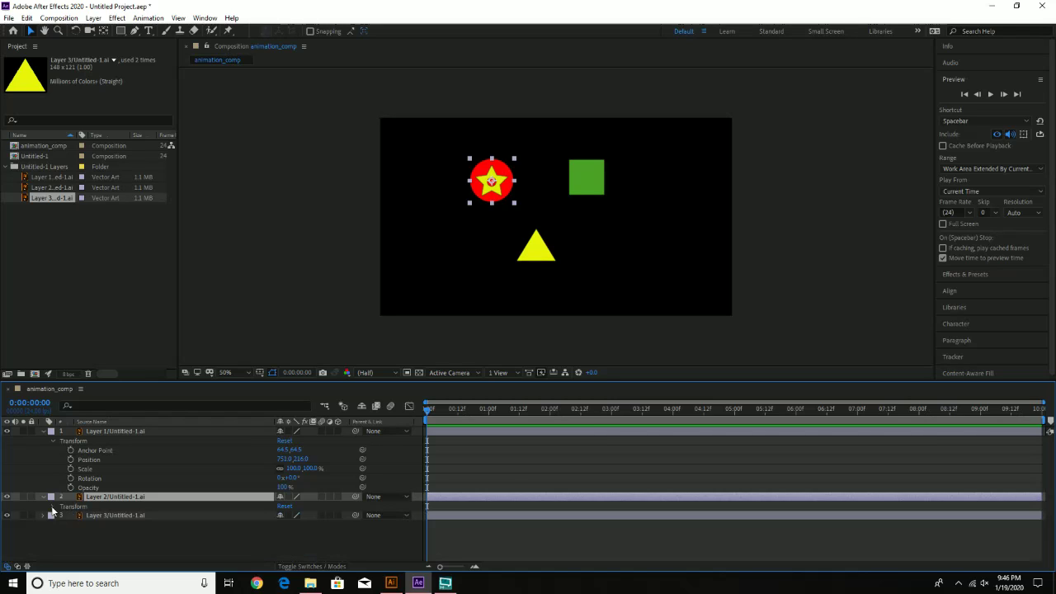
pyautogui.click(43, 498)
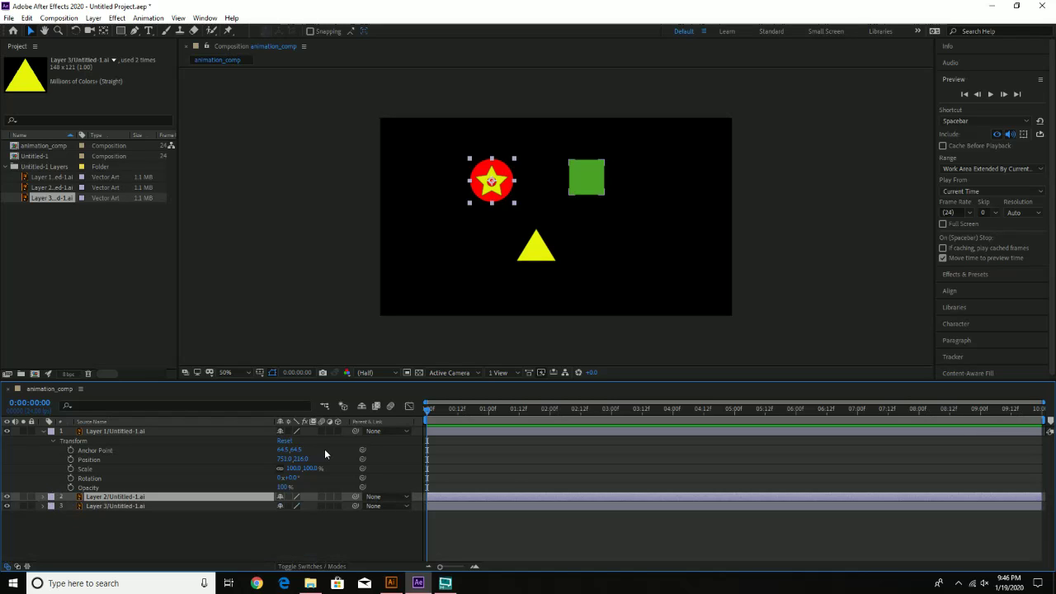
# Reselect the green square, fit the composition to the viewer, and shift the view slightly.
pyautogui.click(580, 189)
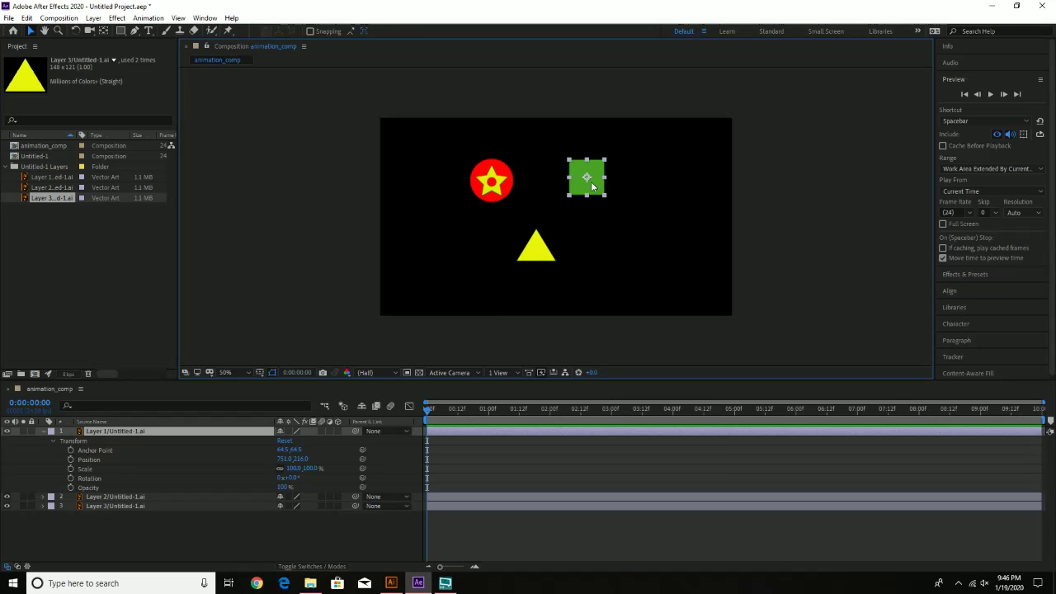
pyautogui.click(233, 369)
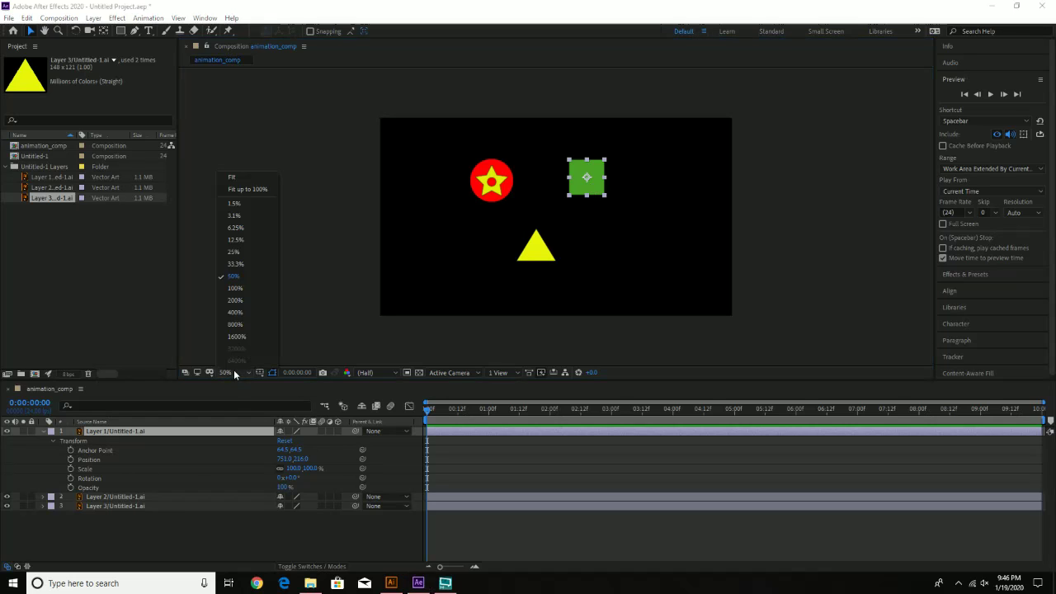
pyautogui.click(252, 179)
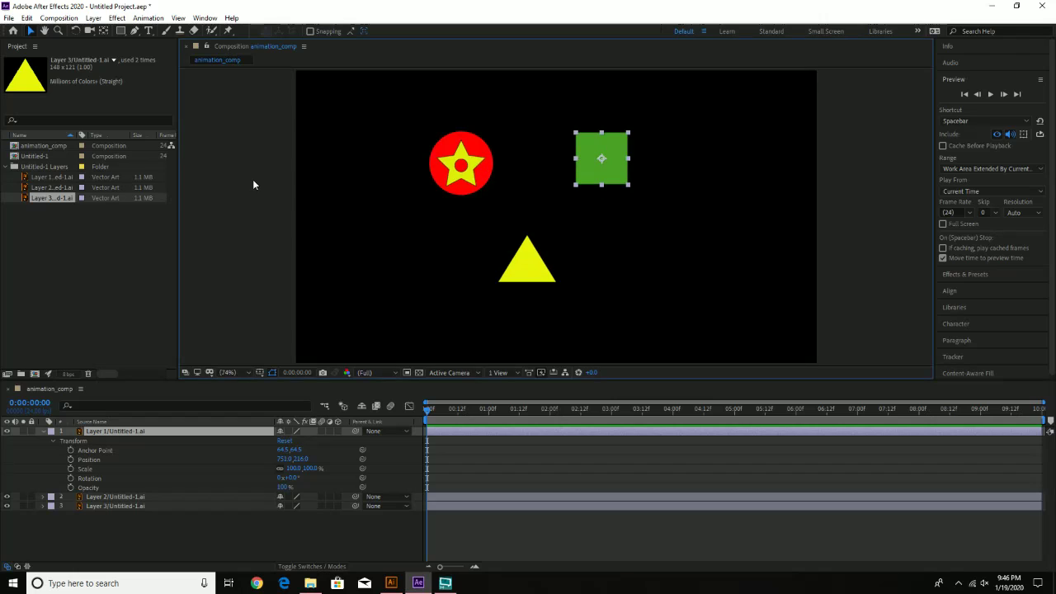
pyautogui.click(232, 373)
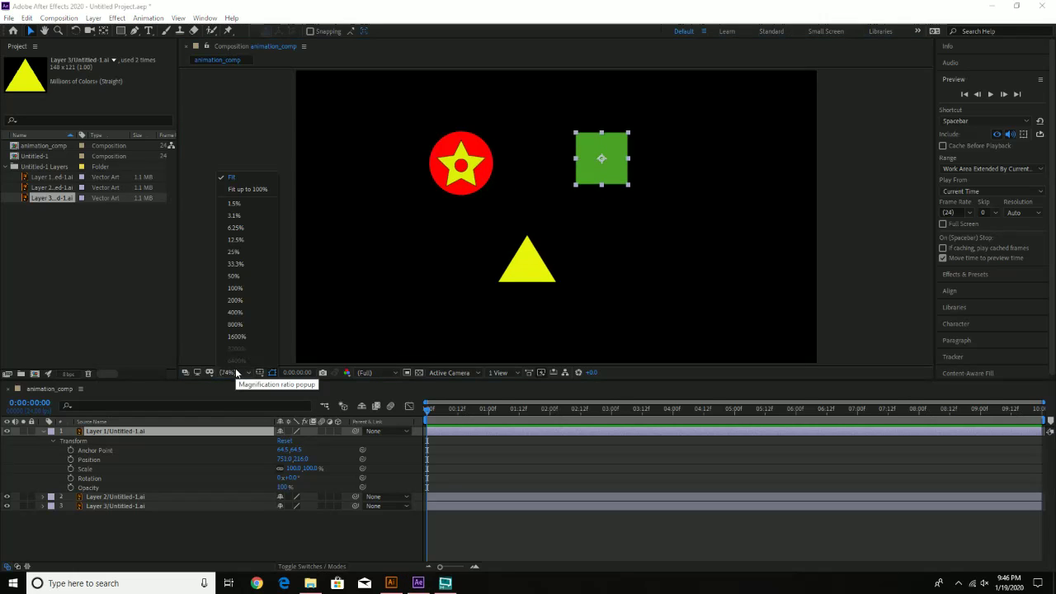
pyautogui.click(136, 8)
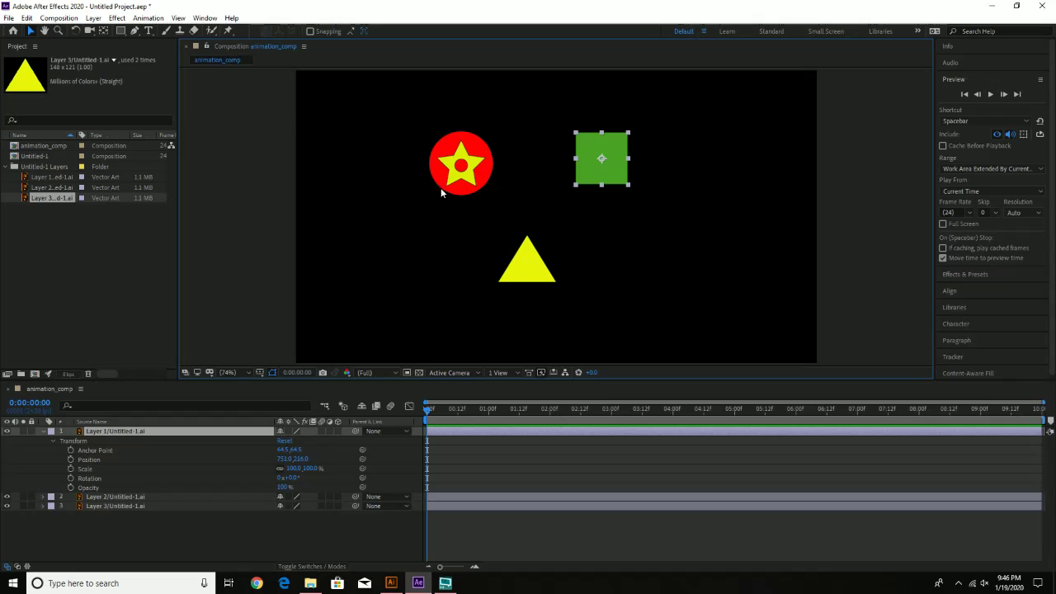
pyautogui.press('h')
pyautogui.moveTo(531, 219)
pyautogui.mouseDown()
pyautogui.moveTo(520, 193)
pyautogui.moveTo(537, 219)
pyautogui.mouseUp()
pyautogui.press('v')
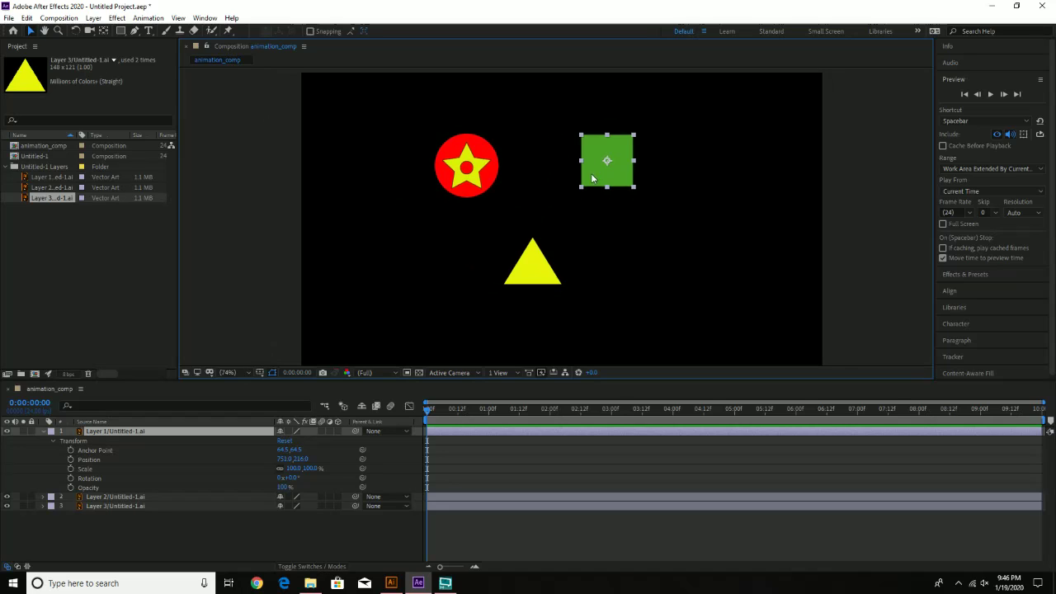
# Try changing the green square's vertical Anchor Point value to about 121.5, and undo the change.
pyautogui.click(94, 450)
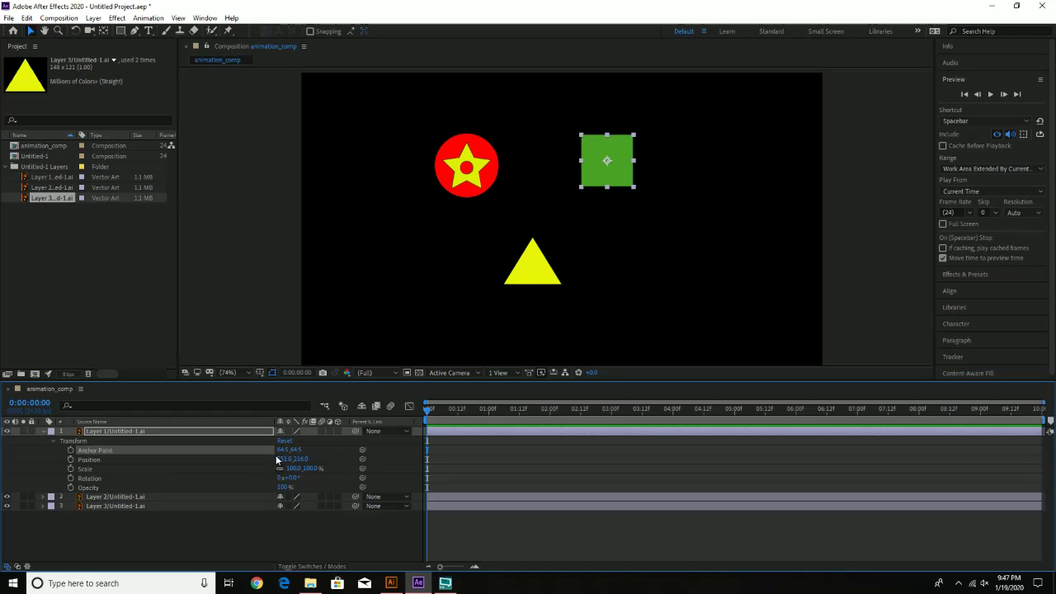
pyautogui.moveTo(282, 453); pyautogui.dragTo(325, 454)
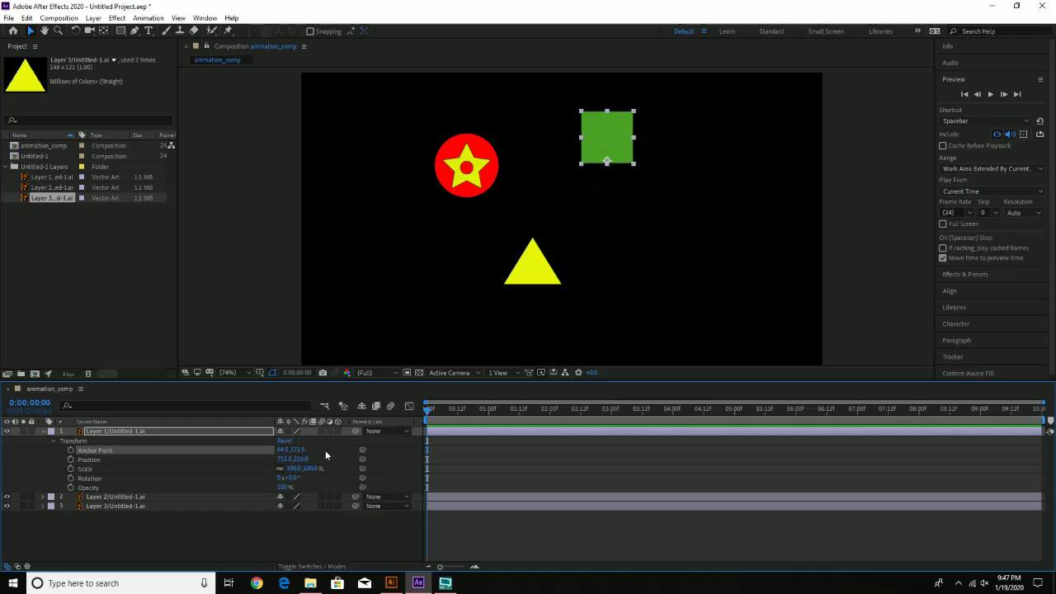
pyautogui.hotkey('ctrl', 'z')
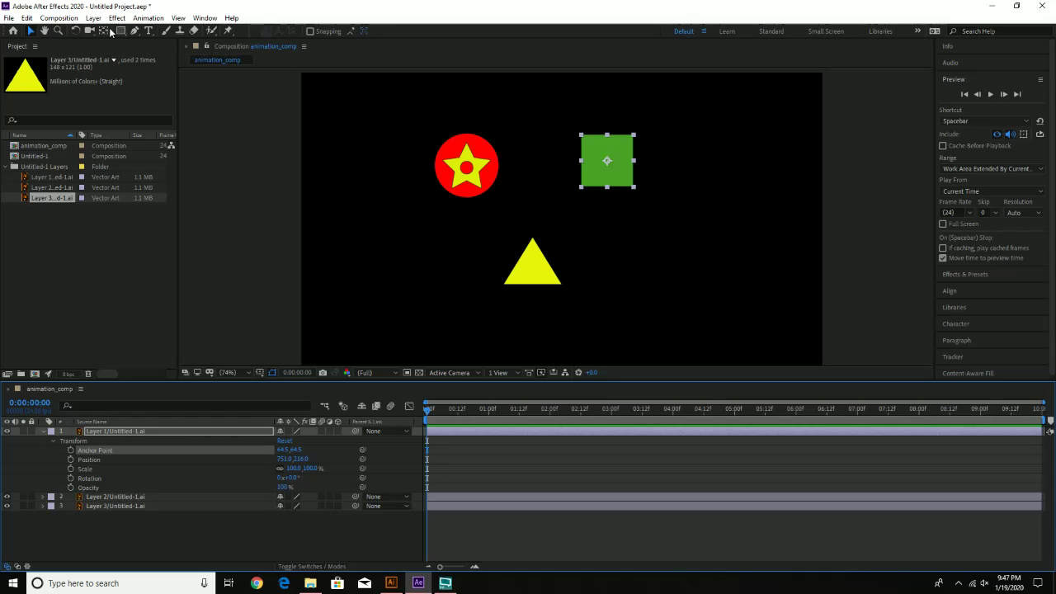
# Try moving the green square's anchor point to its bottom edge with the Pan Behind tool, and return it to the centre.
pyautogui.click(104, 33)
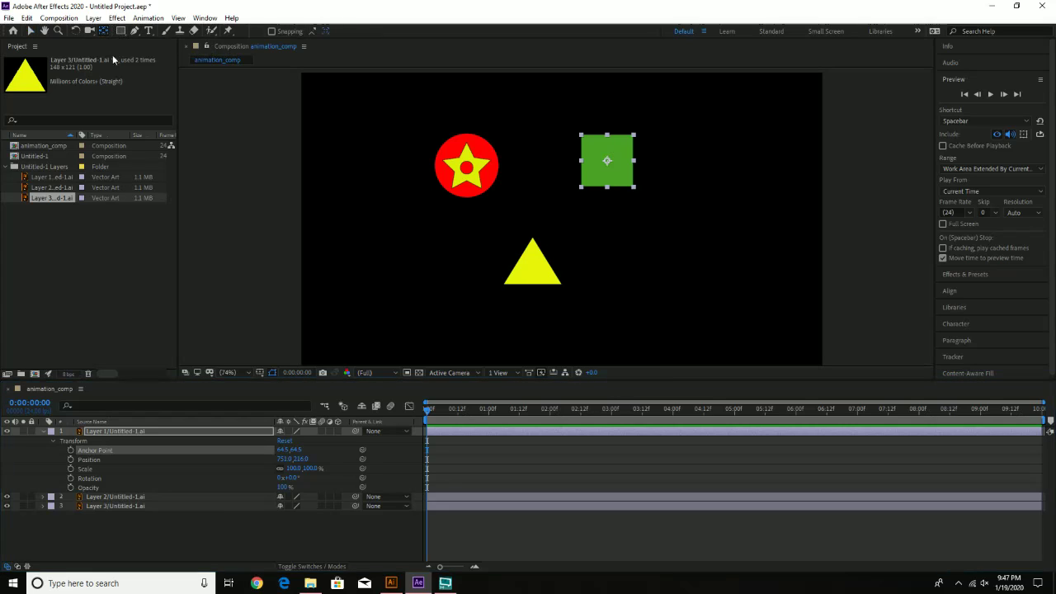
pyautogui.moveTo(600, 163); pyautogui.dragTo(607, 189)
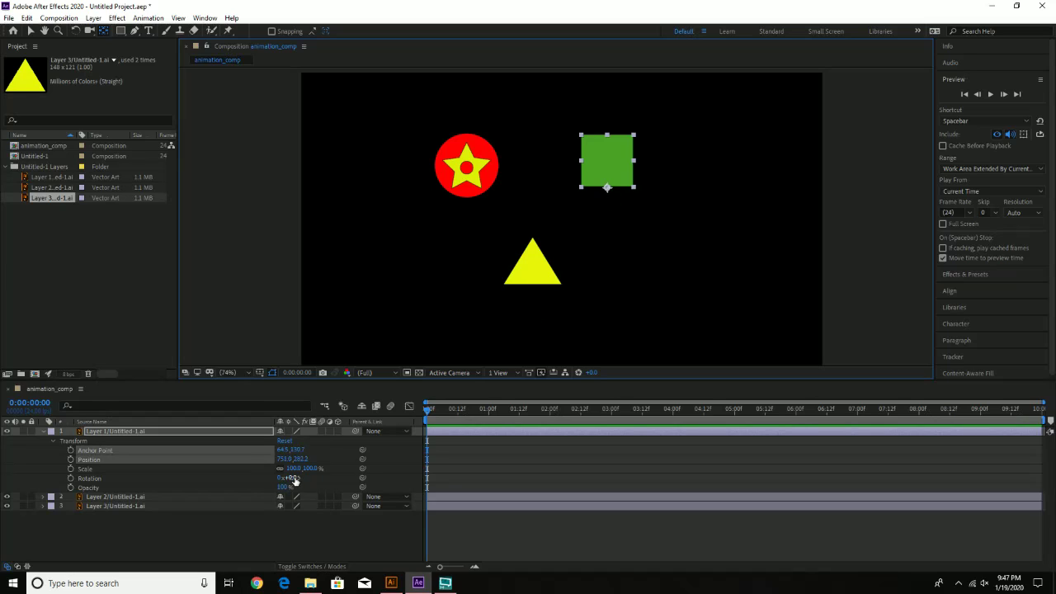
pyautogui.hotkey('ctrl', 'alt', 'Home')
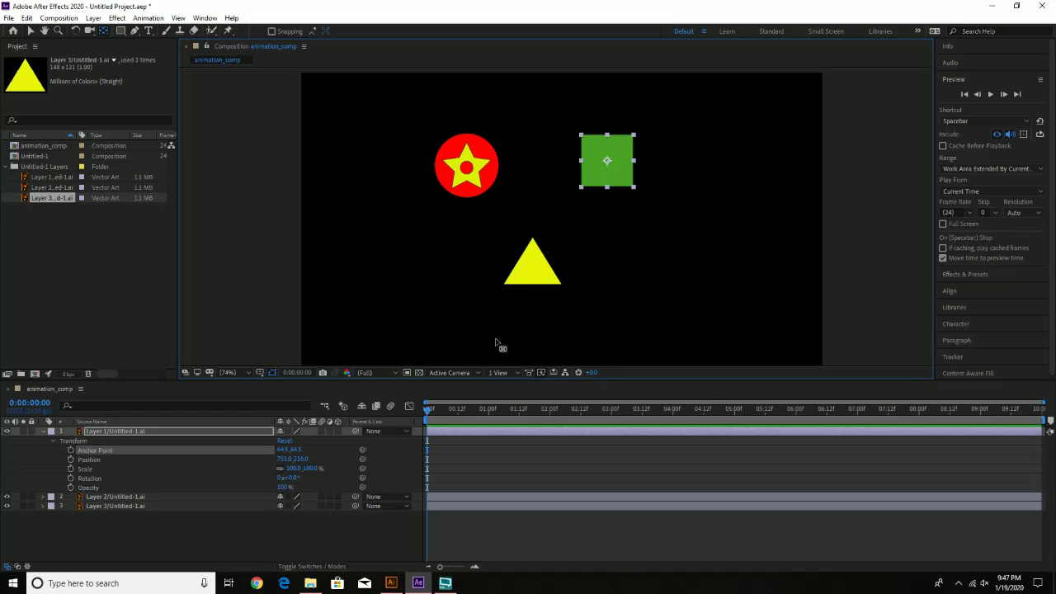
pyautogui.moveTo(289, 477)
pyautogui.mouseDown()
pyautogui.moveTo(335, 478)
pyautogui.moveTo(293, 479)
pyautogui.mouseUp()
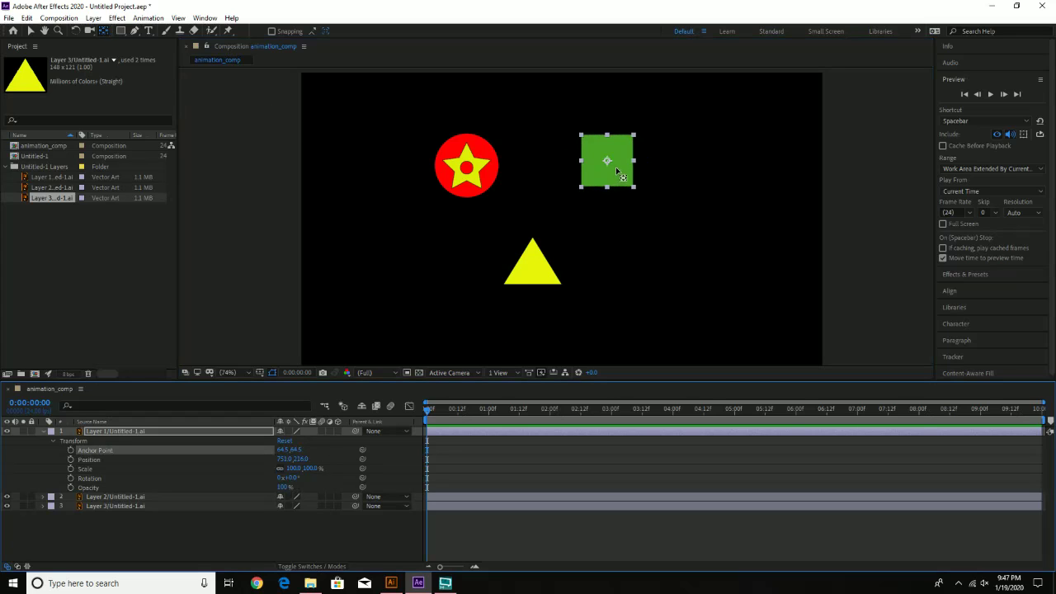
# Try rotating the green square around an anchor point placed just below its bottom edge, and undo both changes.
pyautogui.moveTo(608, 161); pyautogui.dragTo(608, 190)
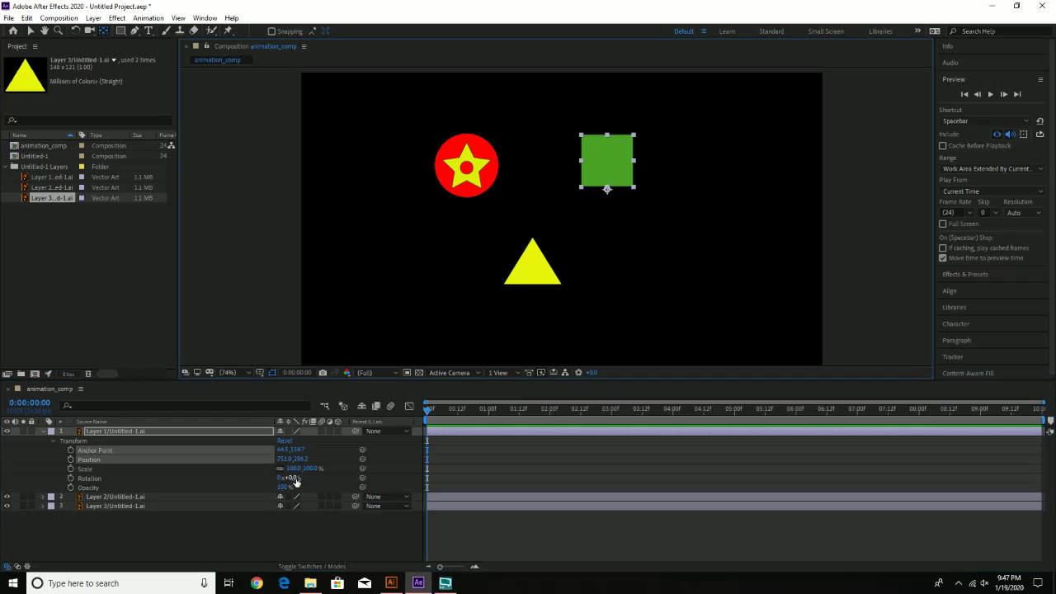
pyautogui.moveTo(288, 481); pyautogui.dragTo(220, 526)
pyautogui.hotkey('ctrl', 'z')
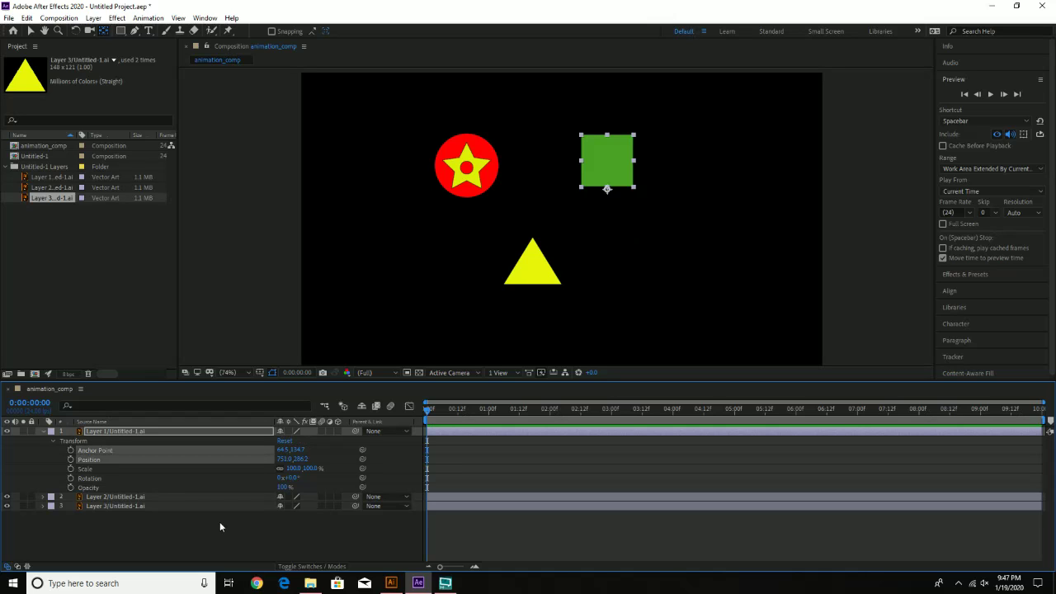
pyautogui.hotkey('ctrl', 'z')
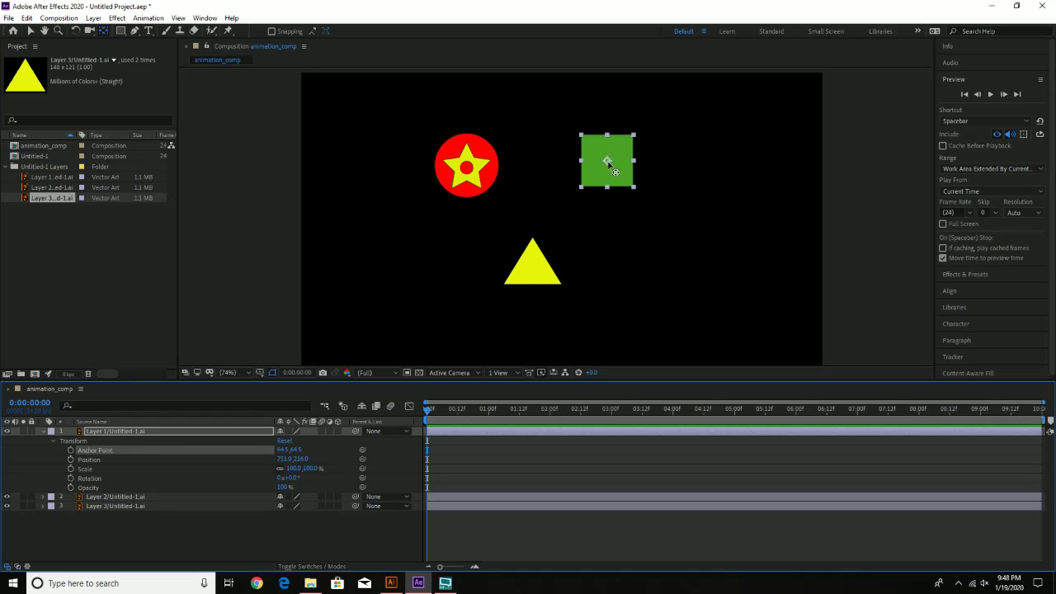
# Move the green square's anchor point to its bottom edge, at about 64.5, 133.4, and unconstrain its scale proportions.
pyautogui.moveTo(608, 161); pyautogui.dragTo(607, 189)
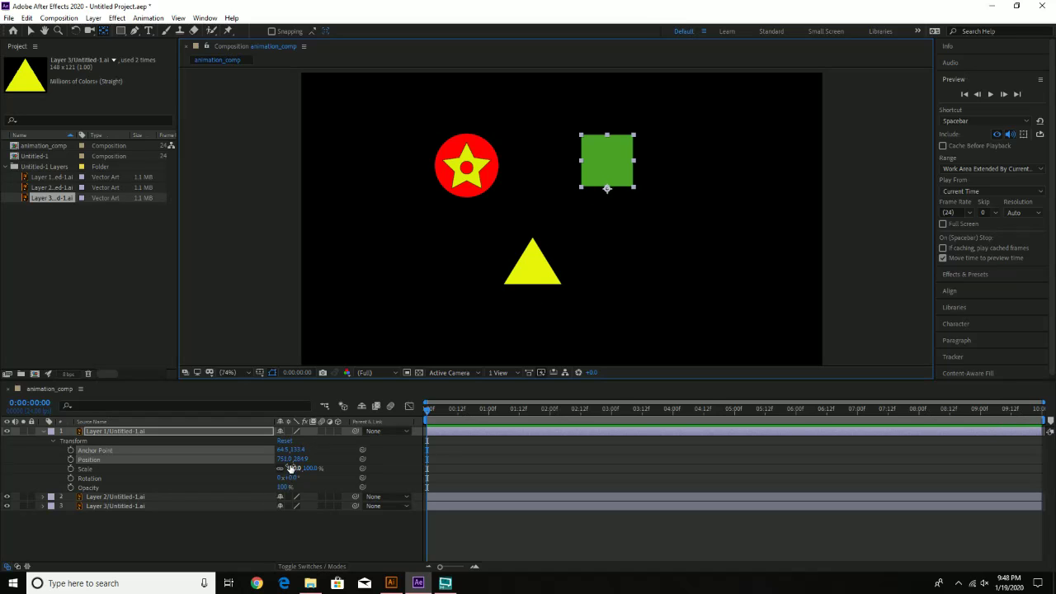
pyautogui.moveTo(306, 471); pyautogui.dragTo(338, 481)
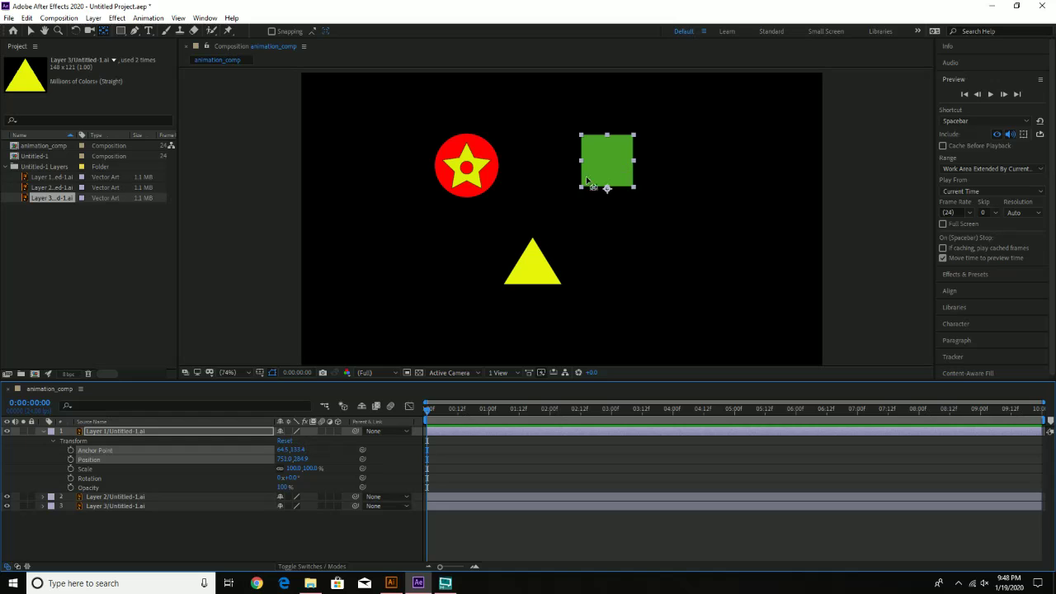
pyautogui.click(280, 468)
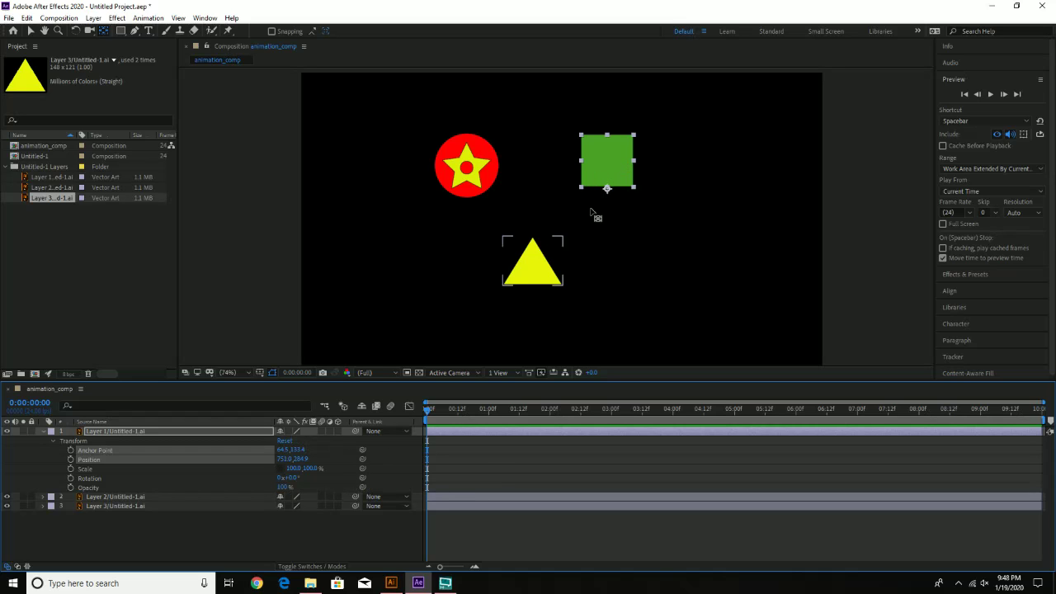
# Try stretching the green square from its left side with the Selection tool, undo it, and constrain its scale proportions again.
pyautogui.click(630, 167)
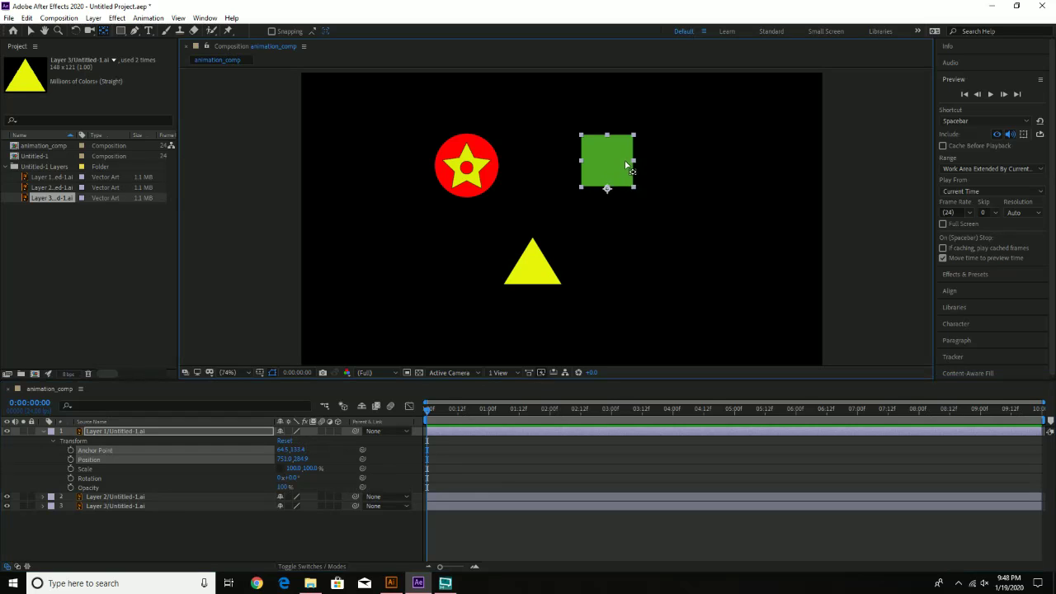
pyautogui.click(32, 30)
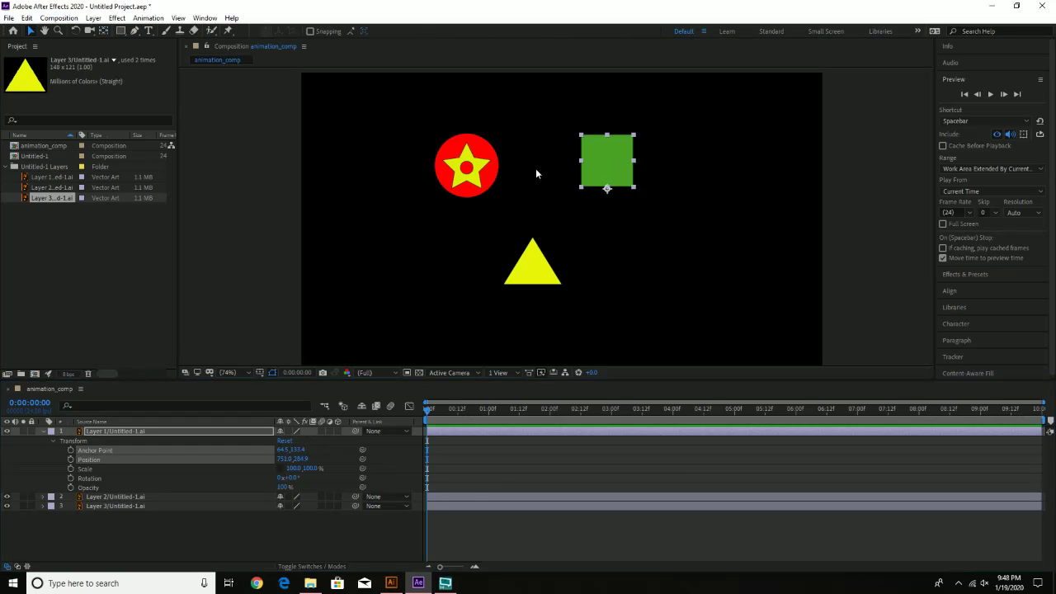
pyautogui.moveTo(582, 160); pyautogui.dragTo(603, 162)
pyautogui.hotkey('ctrl', 'z')
pyautogui.hotkey('ctrl', 'z')
pyautogui.hotkey('ctrl', 'z')
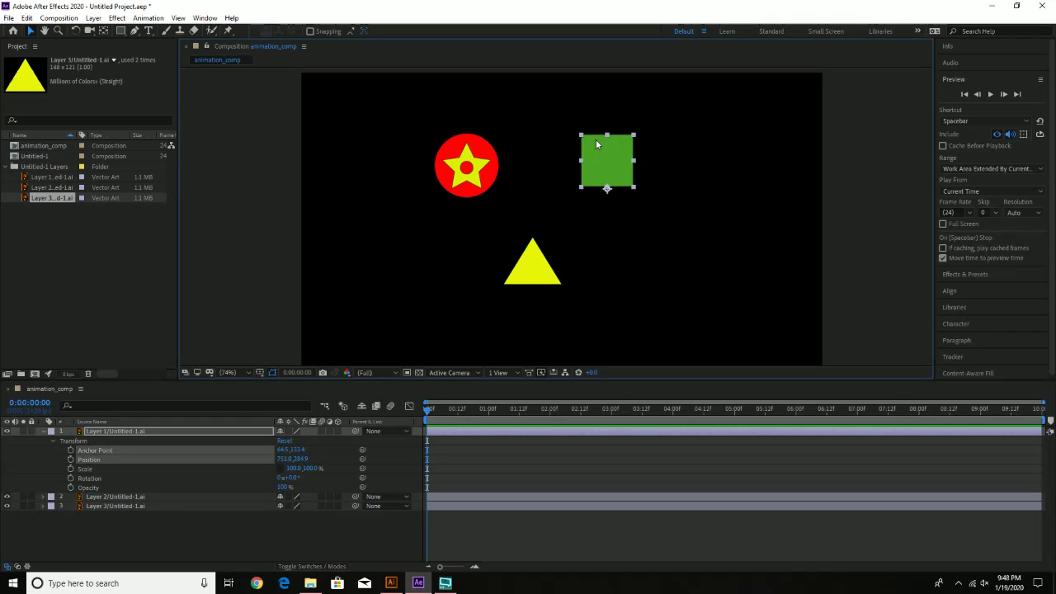
pyautogui.click(286, 474)
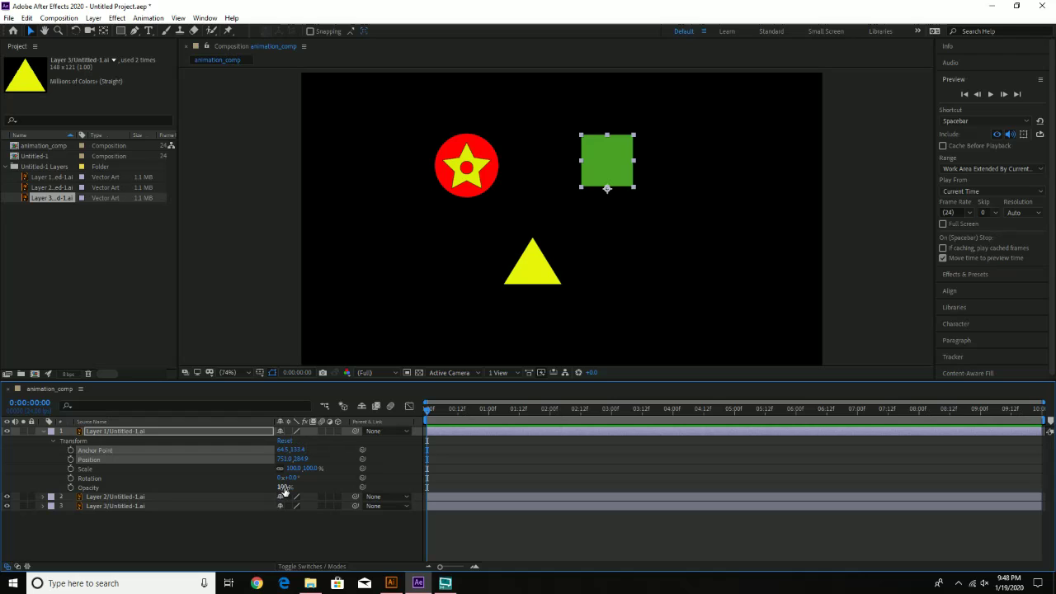
# Lower the green square's opacity to 31% and move it so that it partly overlaps the red circle.
pyautogui.moveTo(283, 488); pyautogui.dragTo(224, 496)
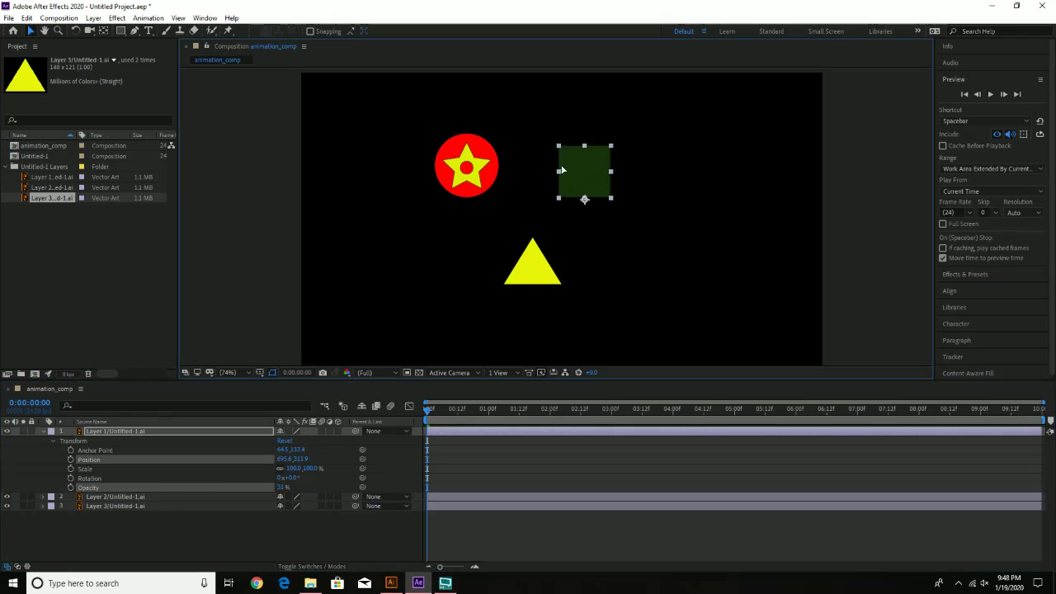
pyautogui.moveTo(601, 155); pyautogui.dragTo(464, 165)
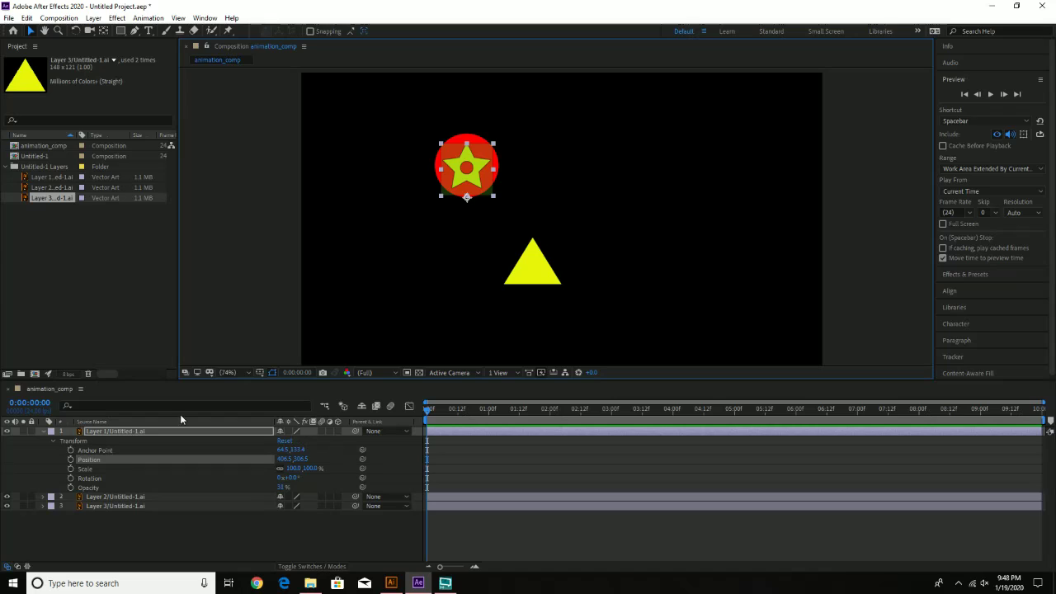
pyautogui.moveTo(485, 184); pyautogui.dragTo(504, 185)
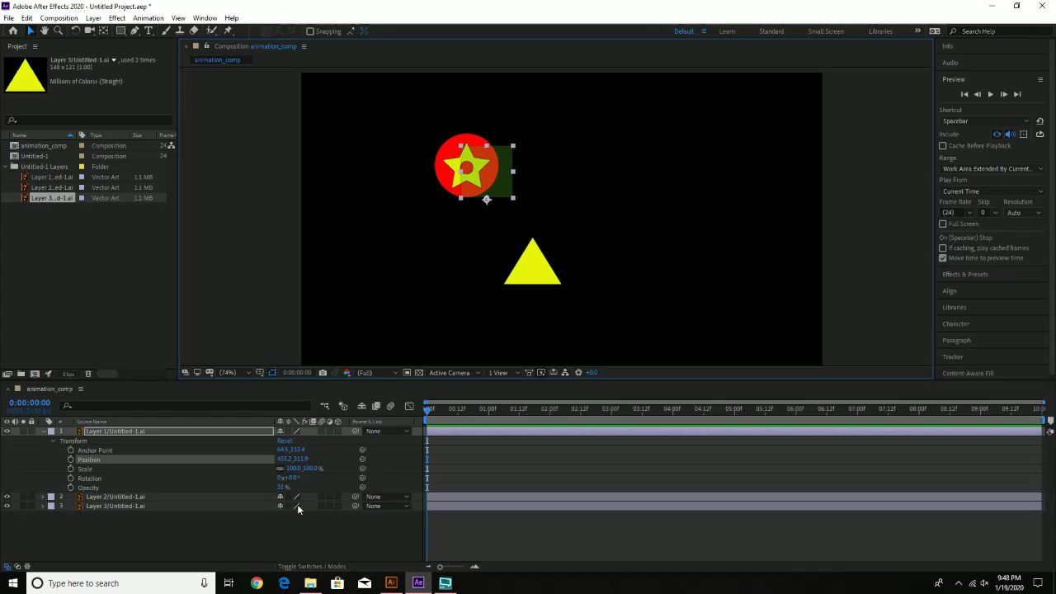
# Restore the green square's opacity to 100% and move it back to the right of the red circle, at about 707.8, 294.3.
pyautogui.click(283, 487)
pyautogui.write('100')
pyautogui.press('Return')
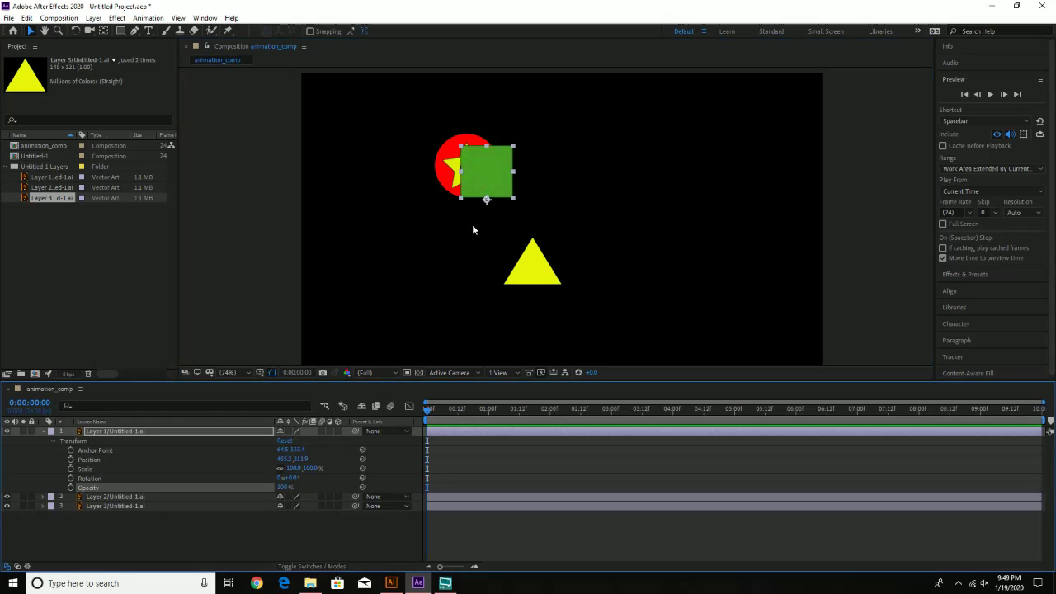
pyautogui.moveTo(487, 175)
pyautogui.mouseDown()
pyautogui.moveTo(505, 173)
pyautogui.moveTo(490, 175)
pyautogui.mouseUp()
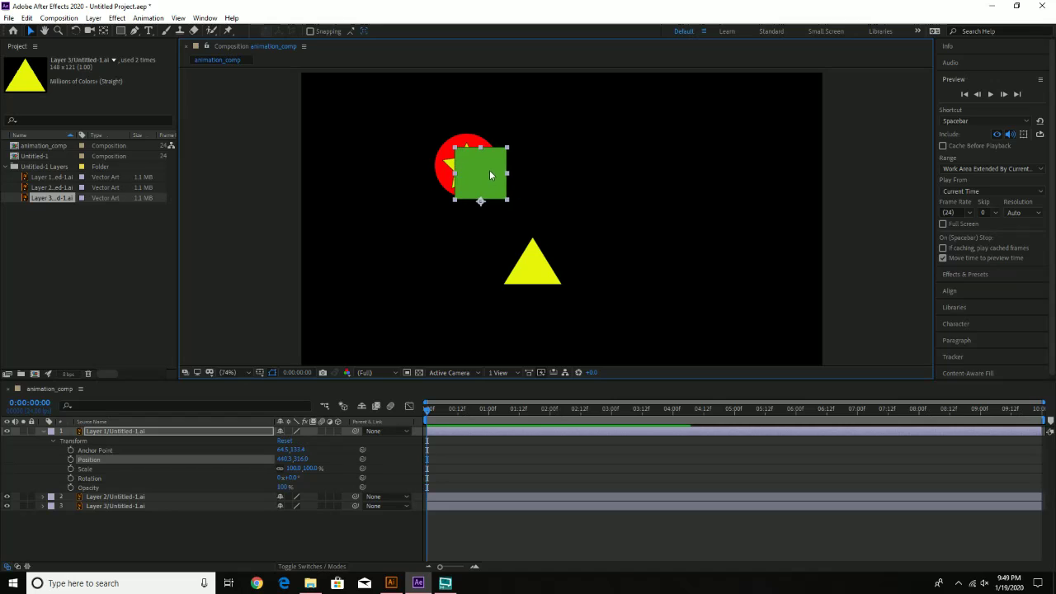
pyautogui.click(281, 488)
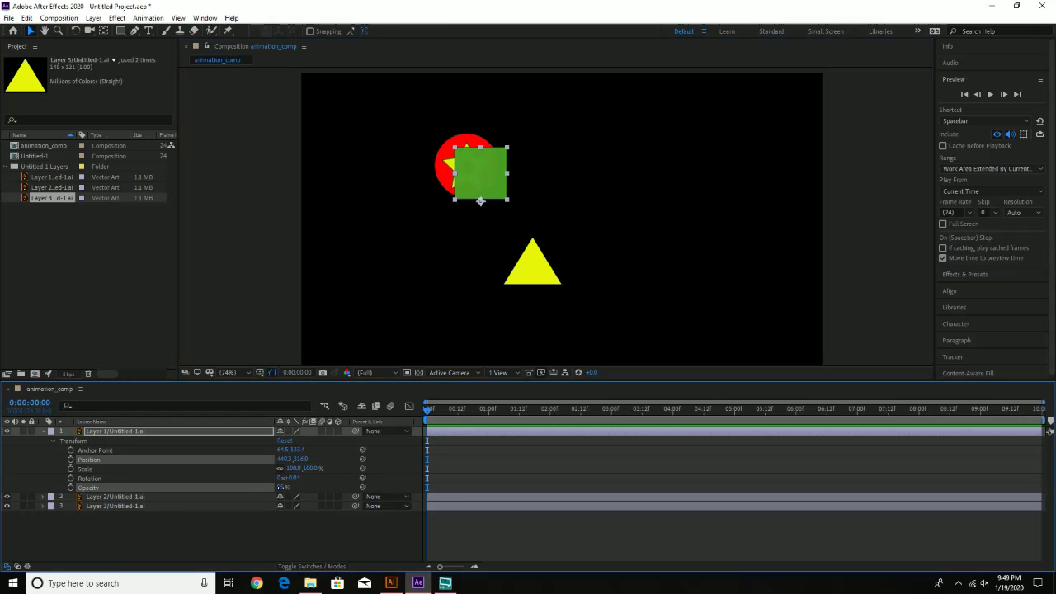
pyautogui.moveTo(281, 488); pyautogui.dragTo(357, 493)
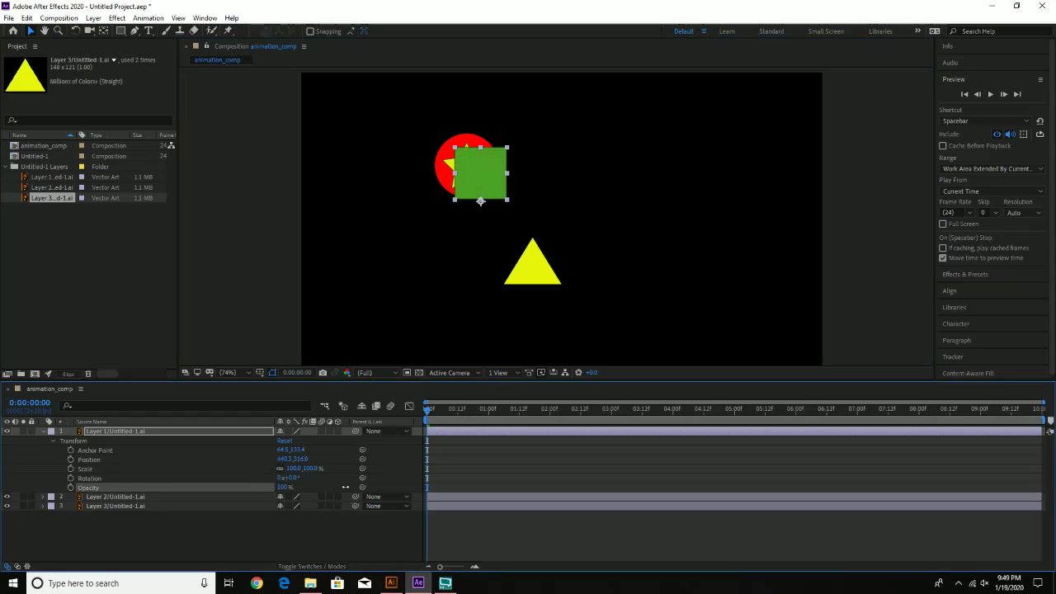
pyautogui.moveTo(484, 175); pyautogui.dragTo(592, 167)
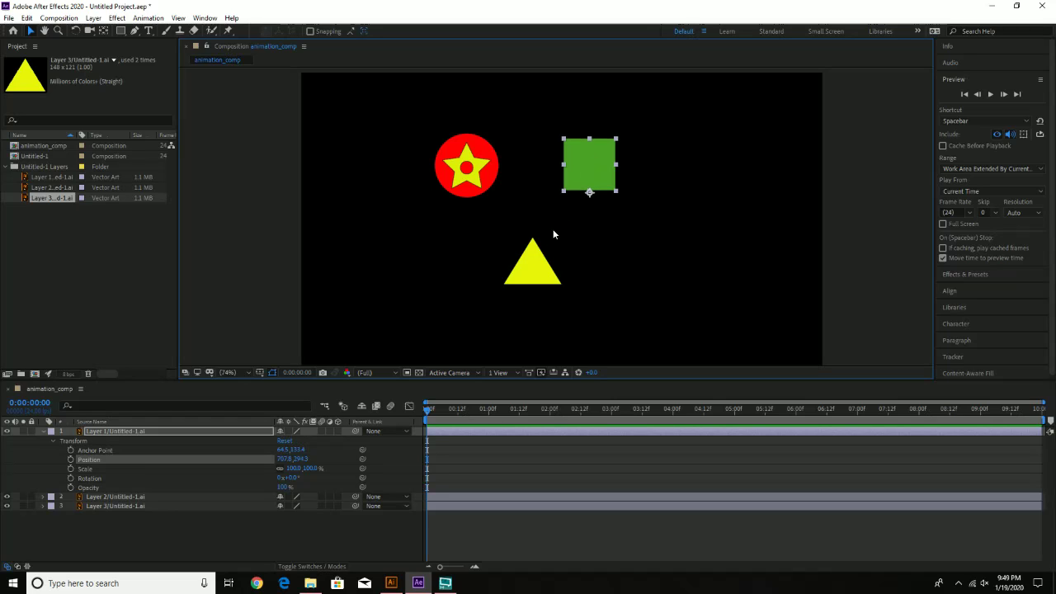
# Collapse the green square's layer and show its Anchor Point, Position, Rotation, Scale and Opacity properties one at a time.
pyautogui.click(55, 441)
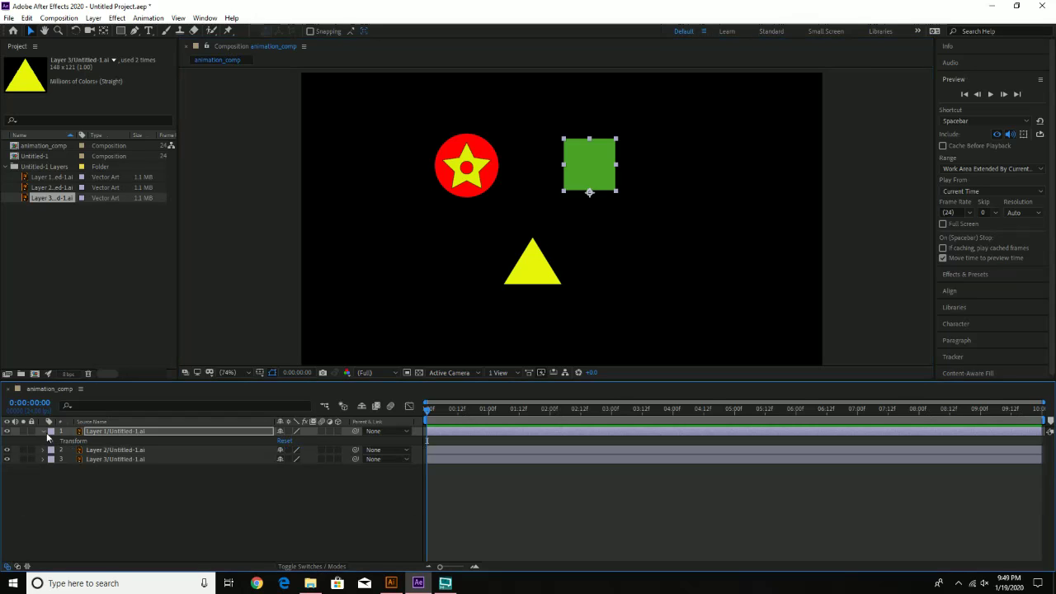
pyautogui.click(42, 432)
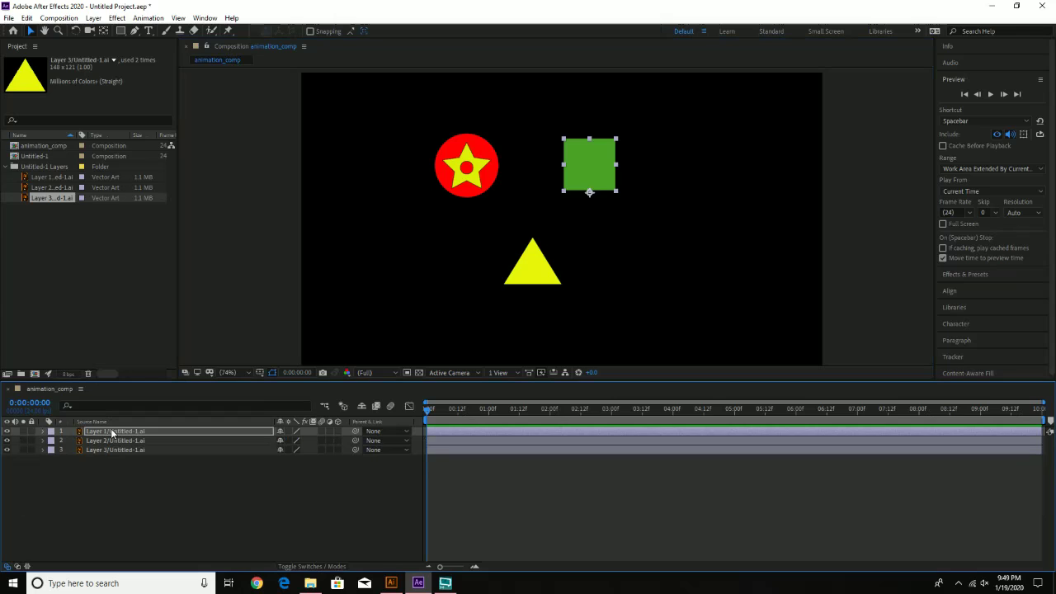
pyautogui.press('a')
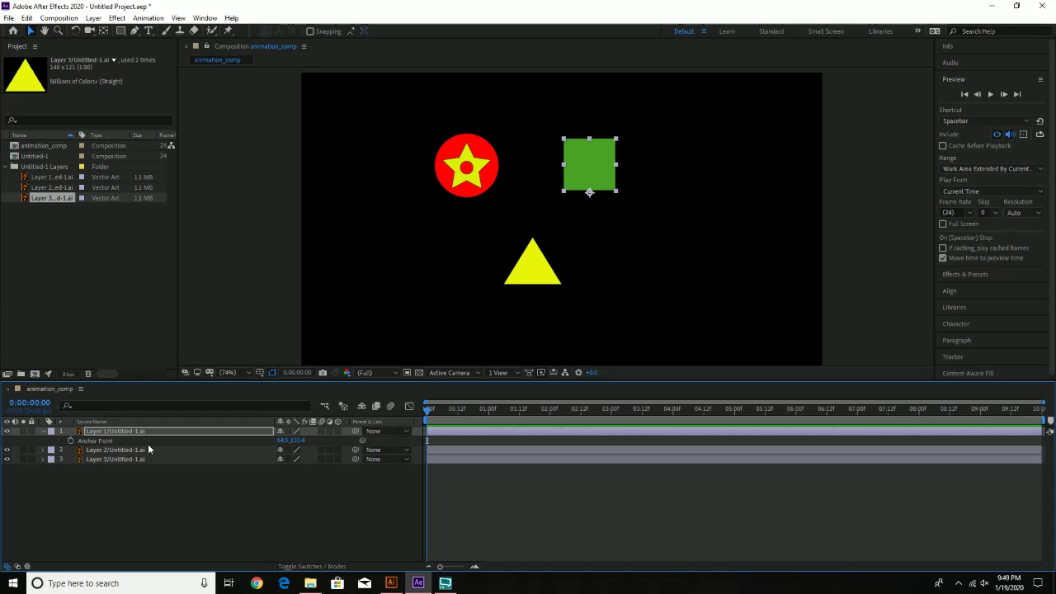
pyautogui.press('p')
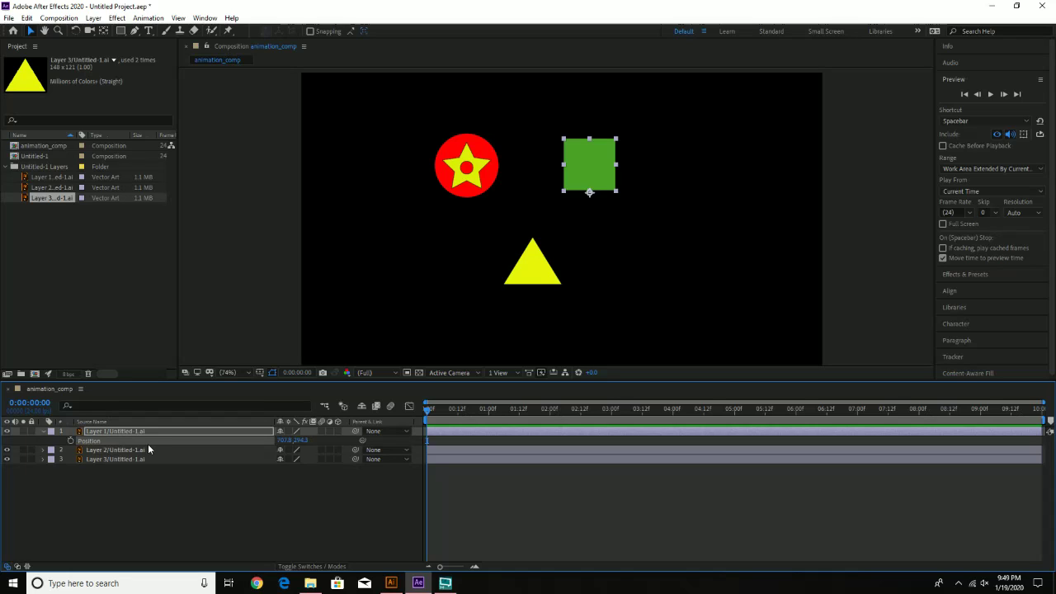
pyautogui.press('r')
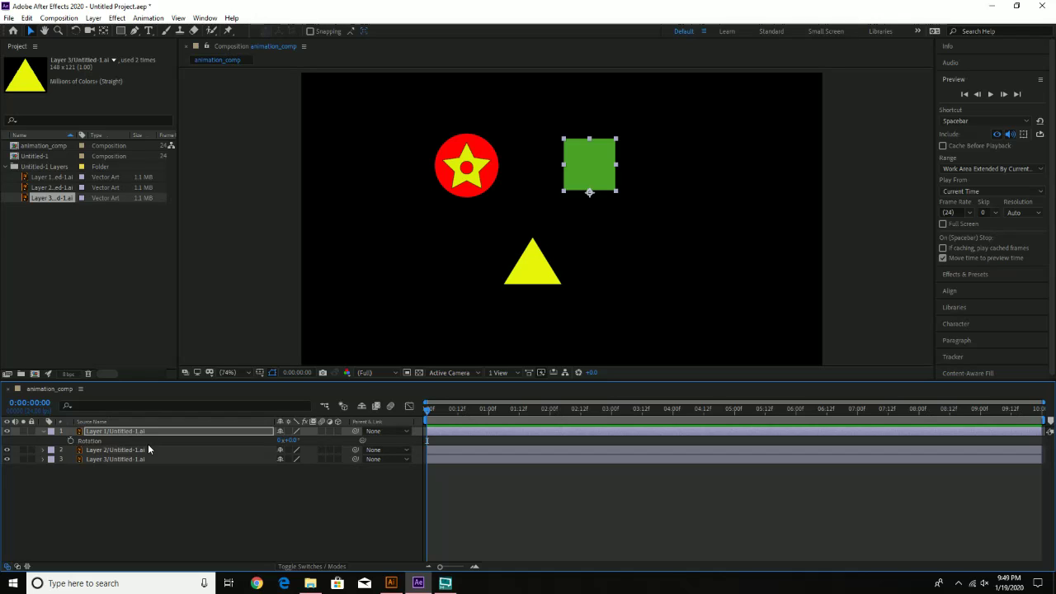
pyautogui.press('s')
pyautogui.press('t')
pyautogui.press('t')
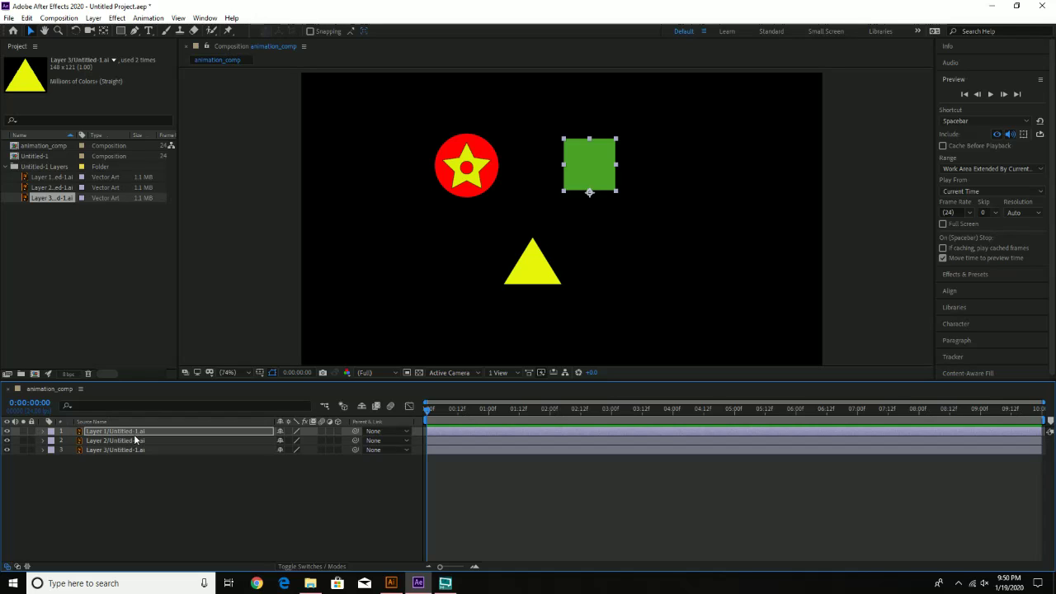
# Show all Transform properties of the green square's layer, and collapse the layer again.
pyautogui.click(43, 431)
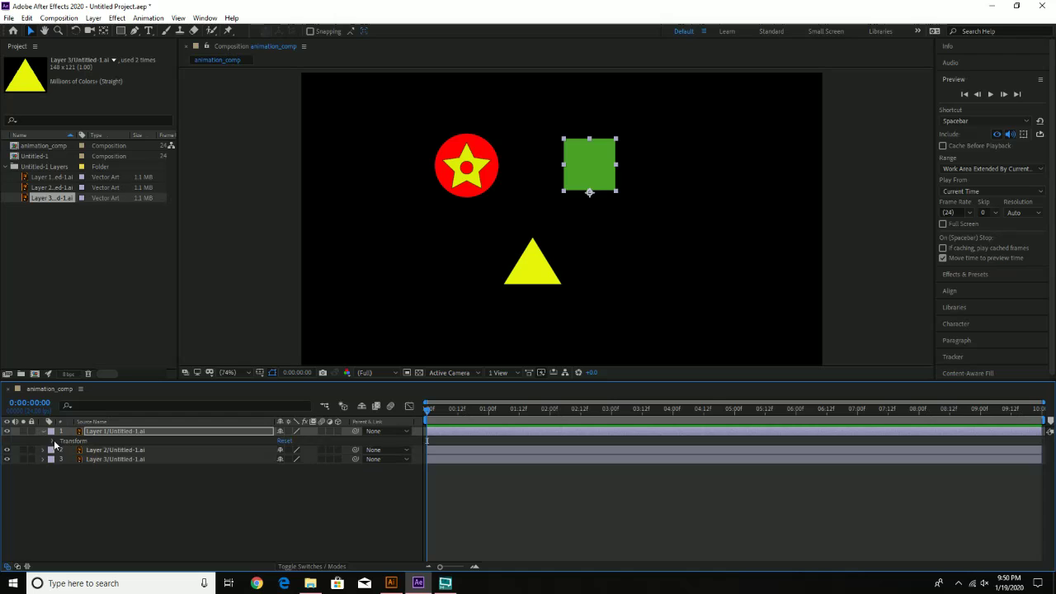
pyautogui.click(54, 442)
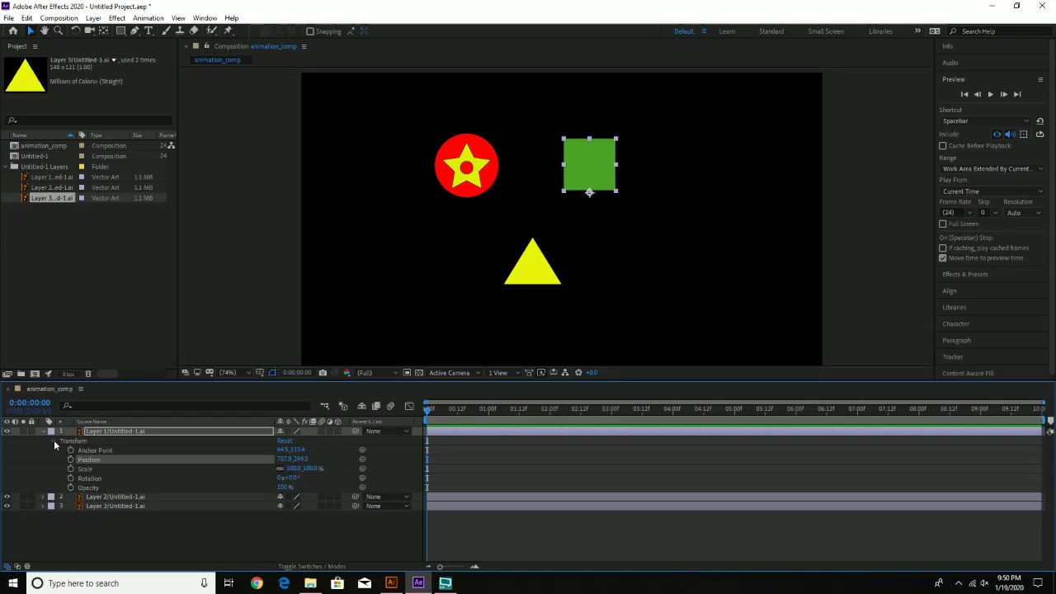
pyautogui.click(54, 440)
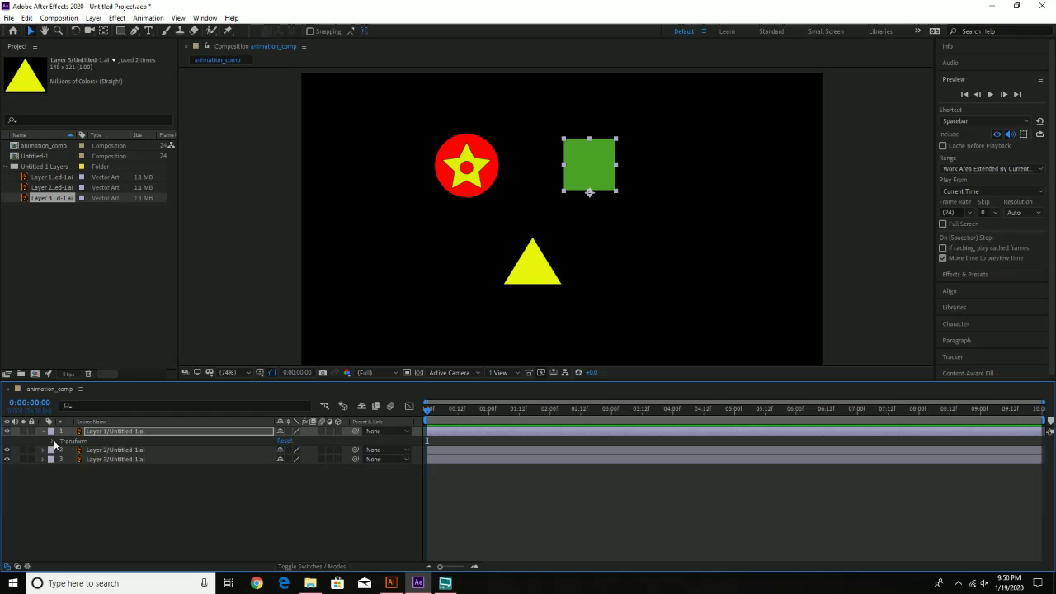
pyautogui.click(43, 432)
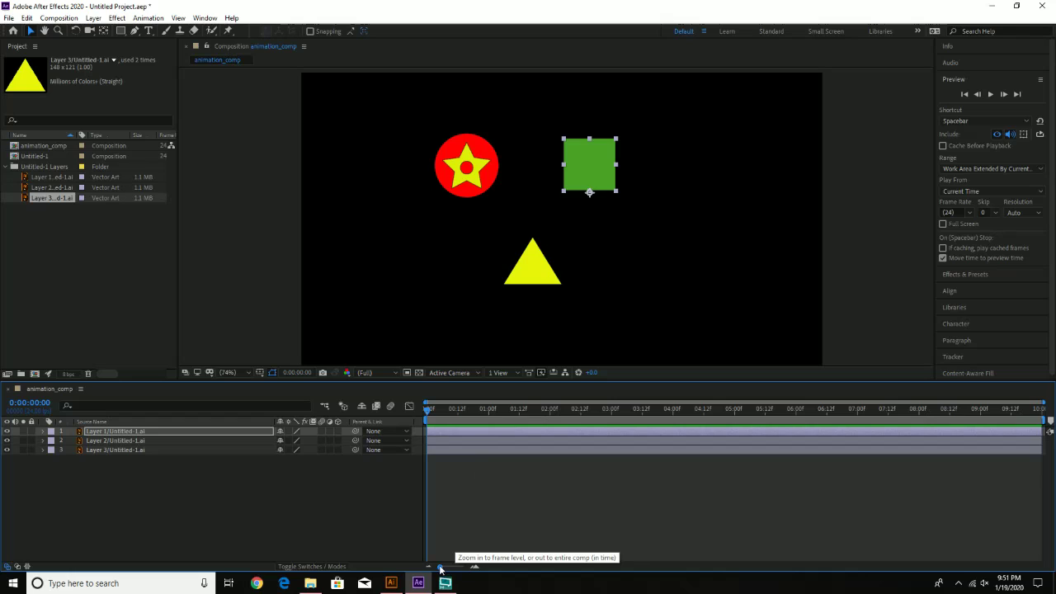
# Move the green square and yellow triangle outside the frame's right edge, and place the red circle near the left edge at about 91, 501.
pyautogui.moveTo(440, 568)
pyautogui.mouseDown()
pyautogui.moveTo(464, 567)
pyautogui.moveTo(454, 569)
pyautogui.mouseUp()
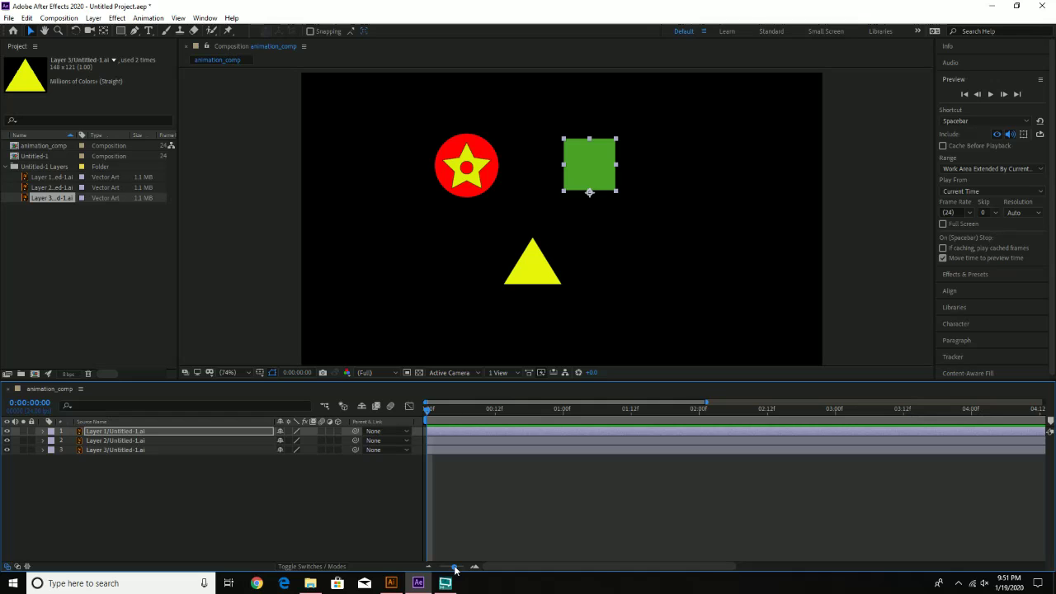
pyautogui.click(445, 170)
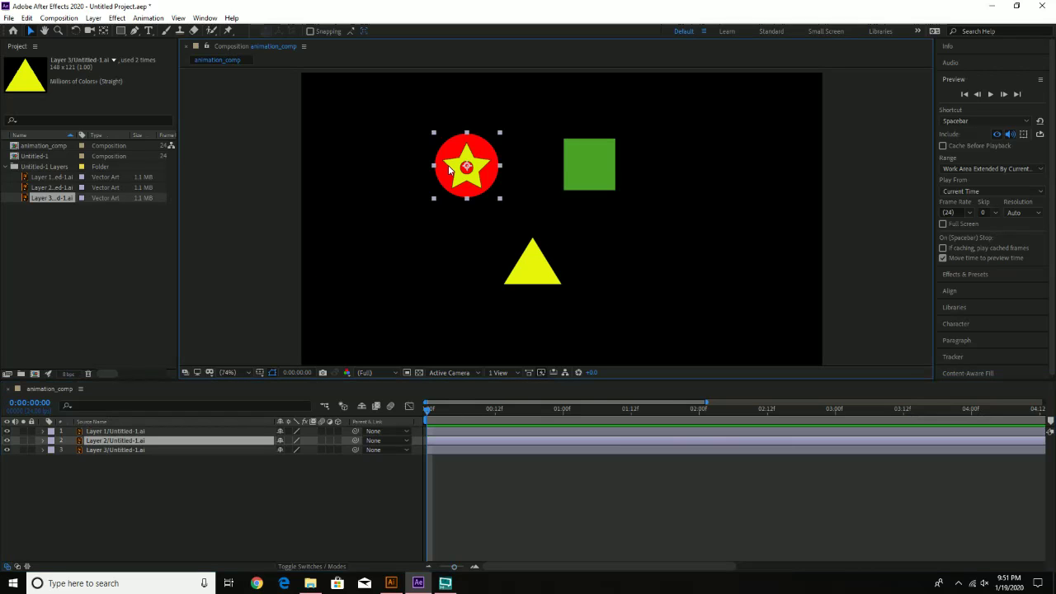
pyautogui.moveTo(452, 169); pyautogui.dragTo(327, 167)
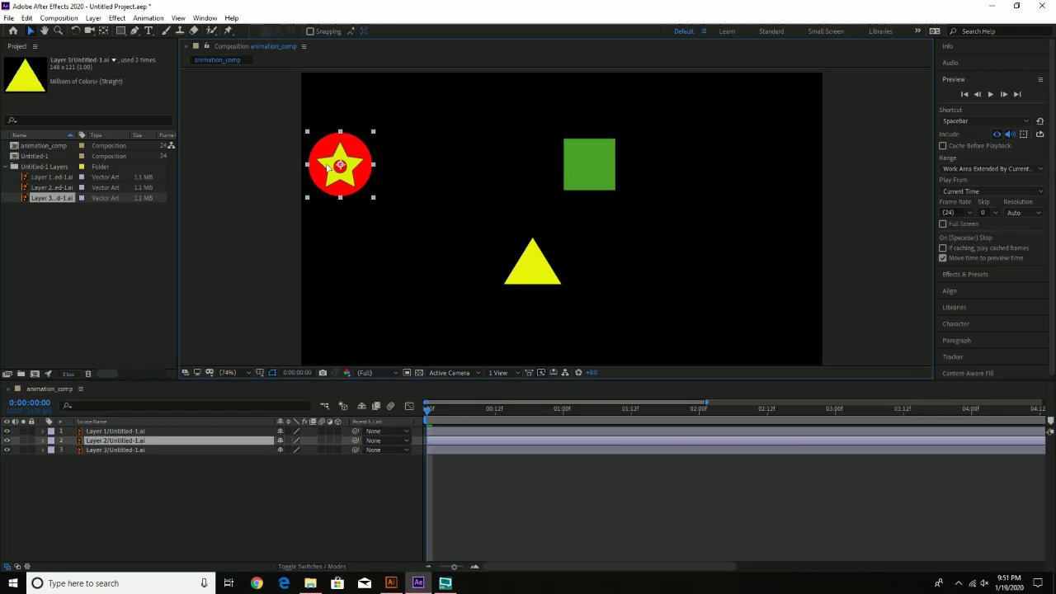
pyautogui.click(580, 155)
pyautogui.moveTo(592, 161); pyautogui.dragTo(875, 82)
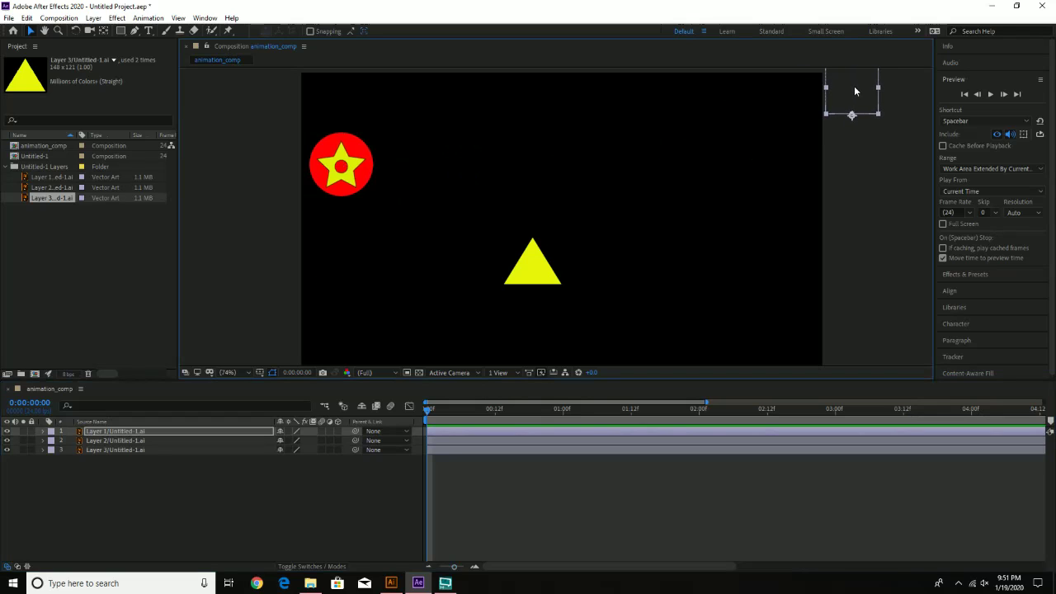
pyautogui.click(551, 279)
pyautogui.moveTo(553, 282); pyautogui.dragTo(867, 342)
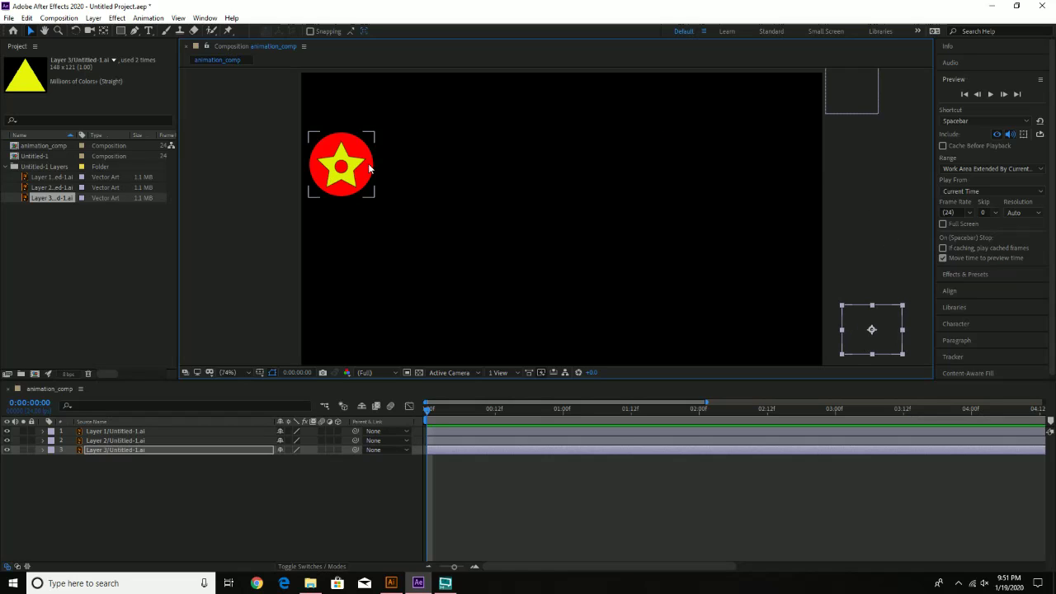
pyautogui.moveTo(366, 170); pyautogui.dragTo(359, 279)
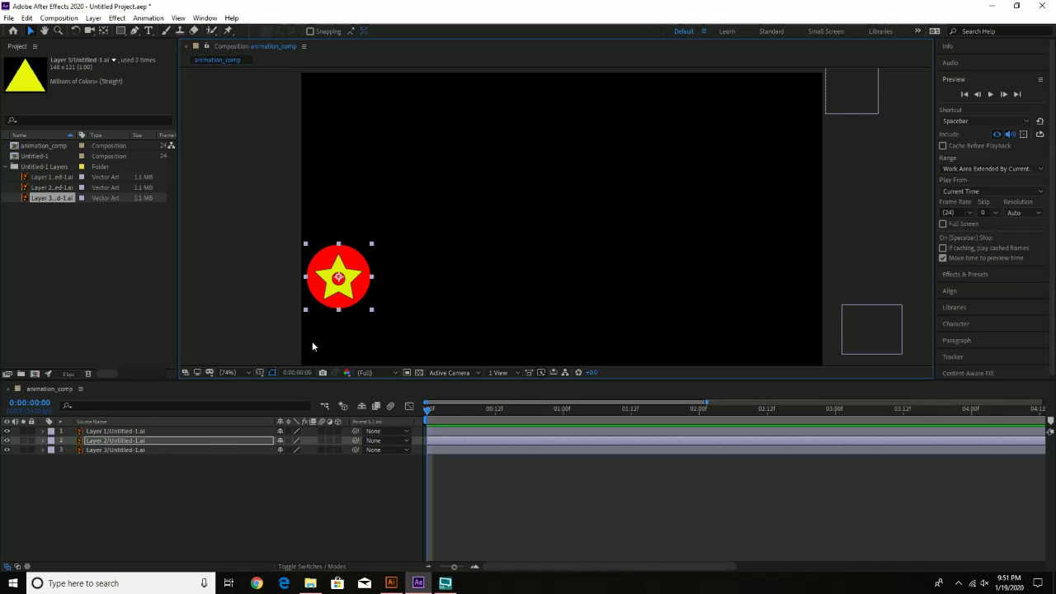
# Show the red circle layer's Transform properties and start keyframing its Position at 0:00:00:00.
pyautogui.click(45, 442)
pyautogui.click(53, 451)
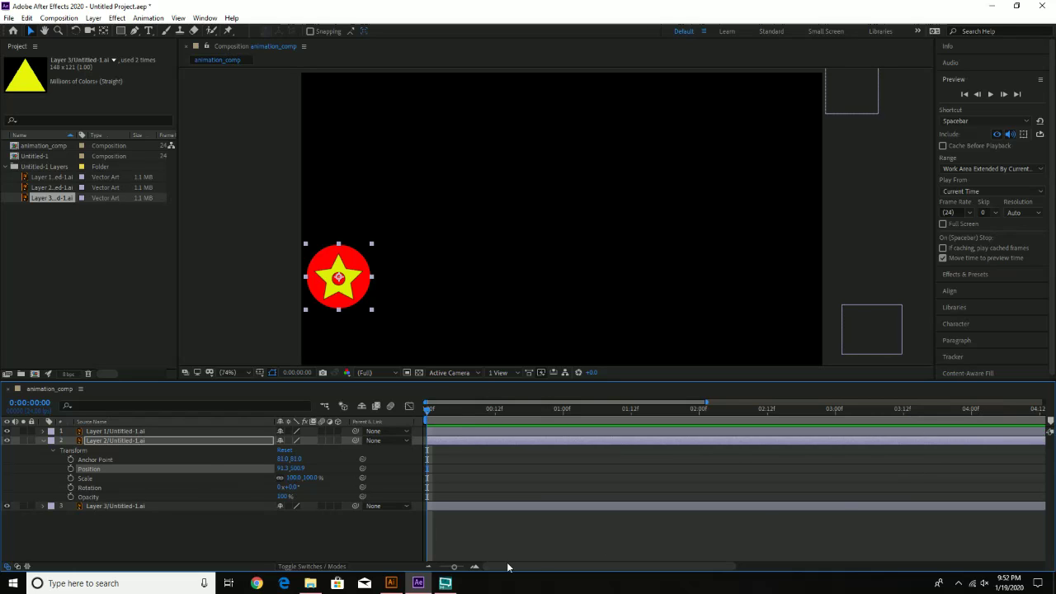
pyautogui.moveTo(454, 567); pyautogui.dragTo(428, 570)
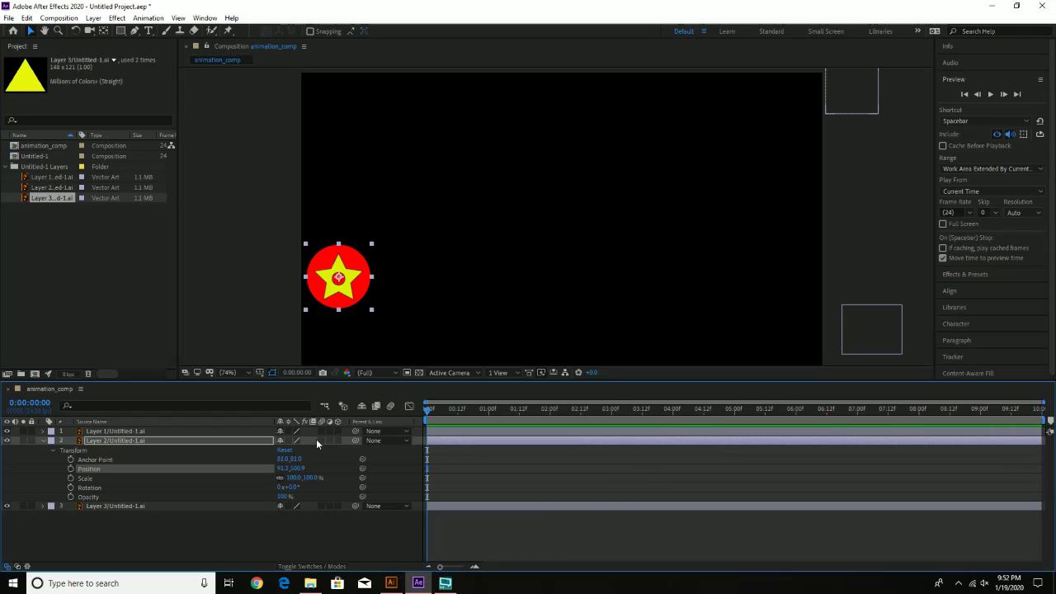
pyautogui.moveTo(442, 568); pyautogui.dragTo(452, 569)
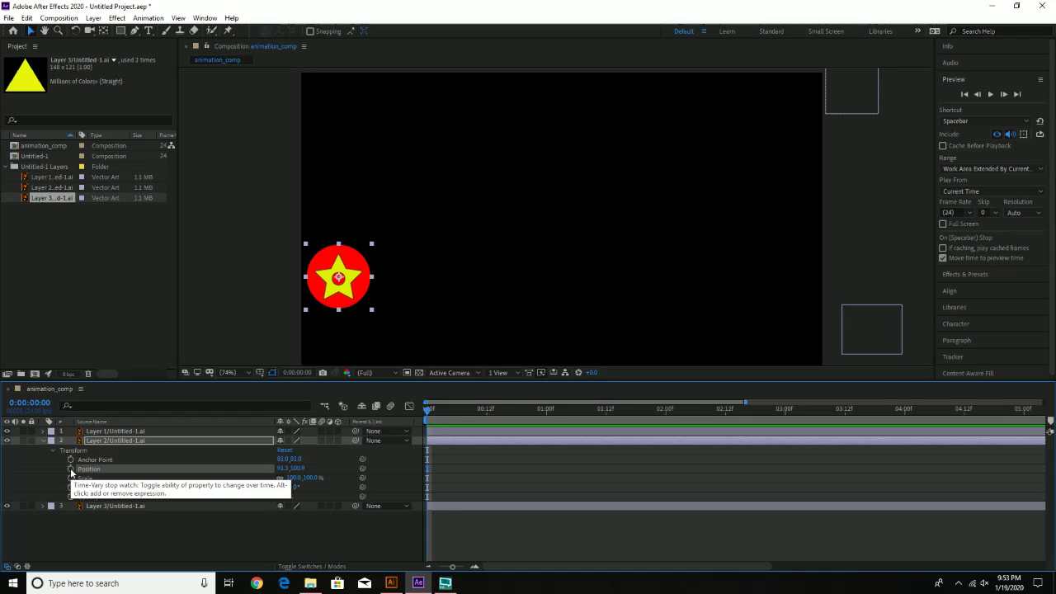
pyautogui.click(71, 470)
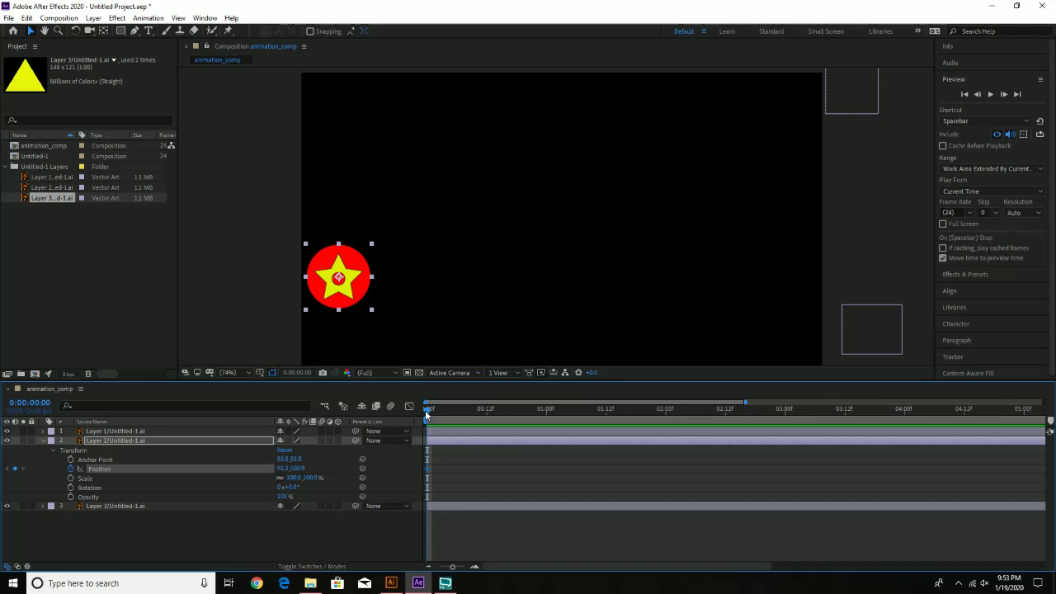
# Add a second Position keyframe at 0:00:00:12 with the red circle moved up and right to about 299, 123.
pyautogui.moveTo(429, 411); pyautogui.dragTo(472, 411)
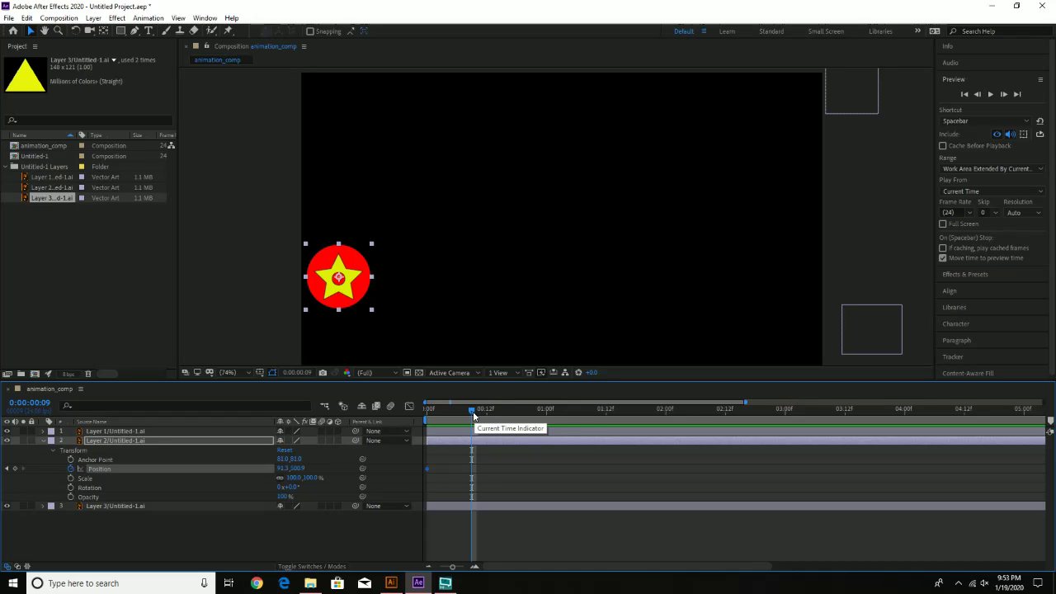
pyautogui.moveTo(474, 413); pyautogui.dragTo(487, 409)
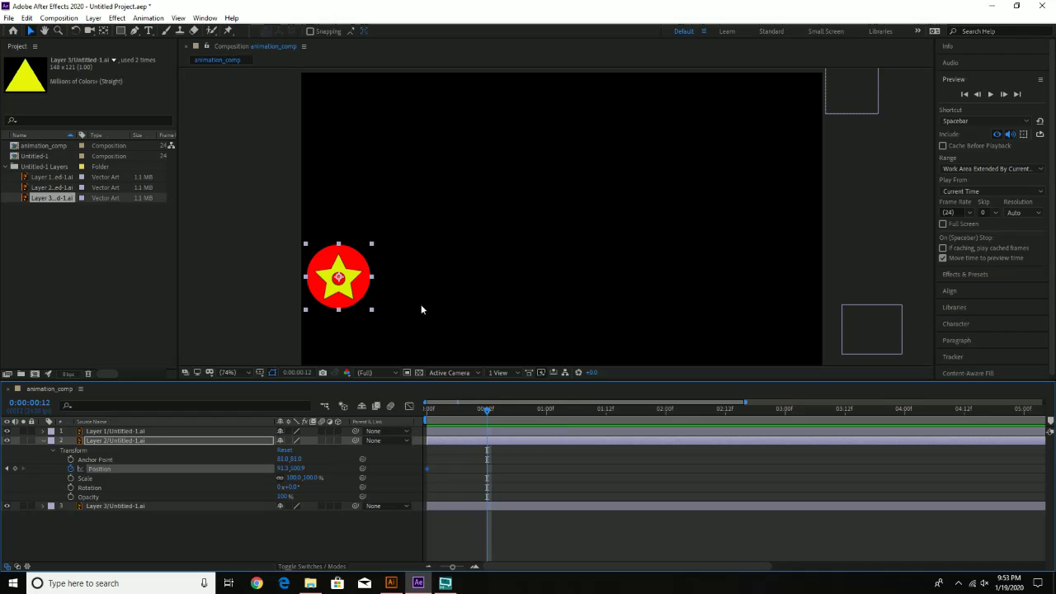
pyautogui.moveTo(350, 270); pyautogui.dragTo(437, 117)
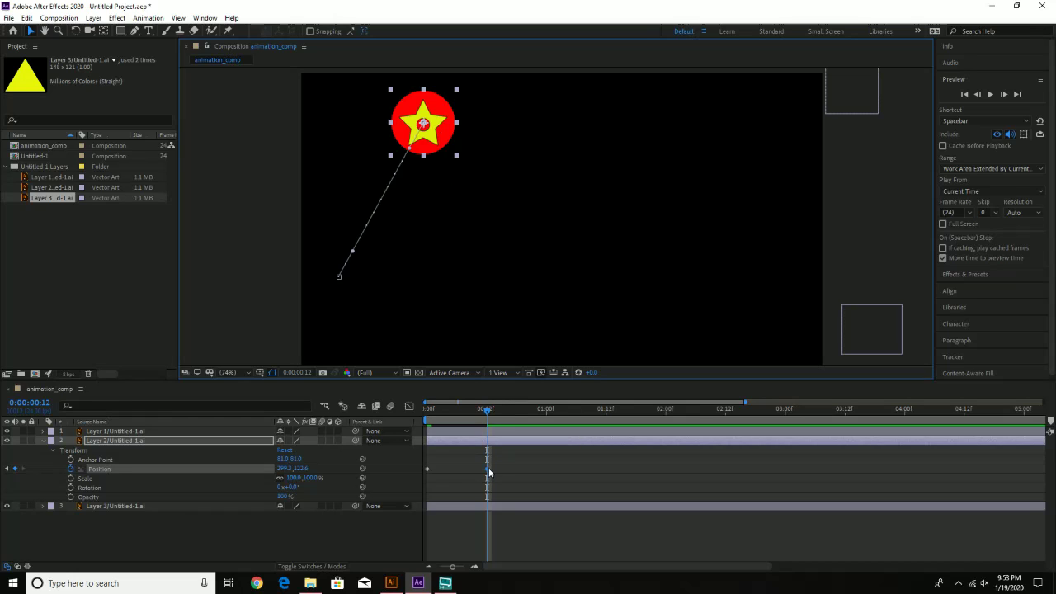
# Scrub through the red circle's movement, and add a Position keyframe at 0:00:01:00 with the circle lowered to about 478, 491.
pyautogui.click(489, 408)
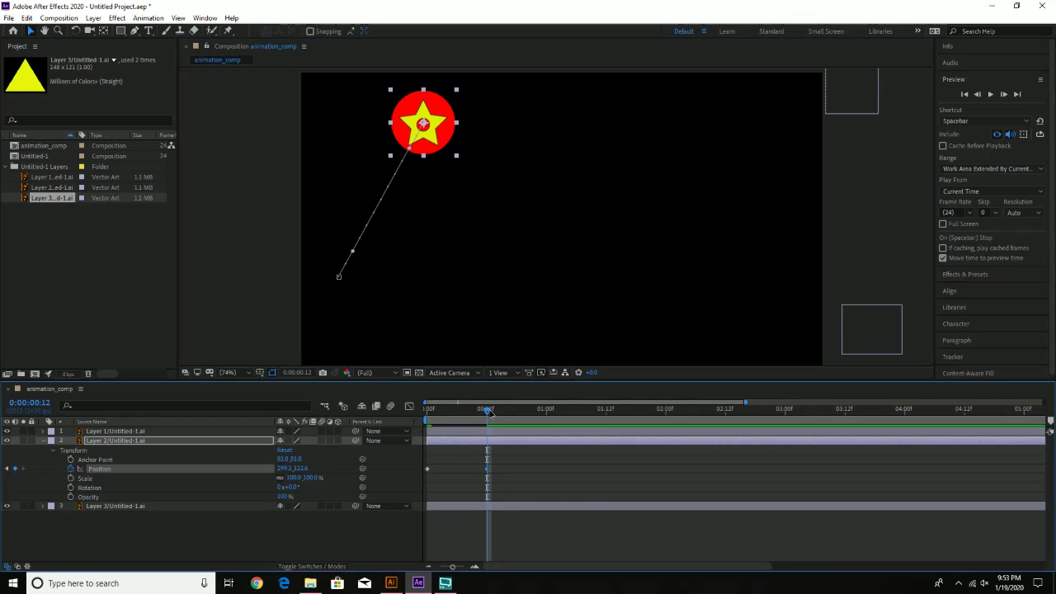
pyautogui.moveTo(489, 410); pyautogui.dragTo(411, 410)
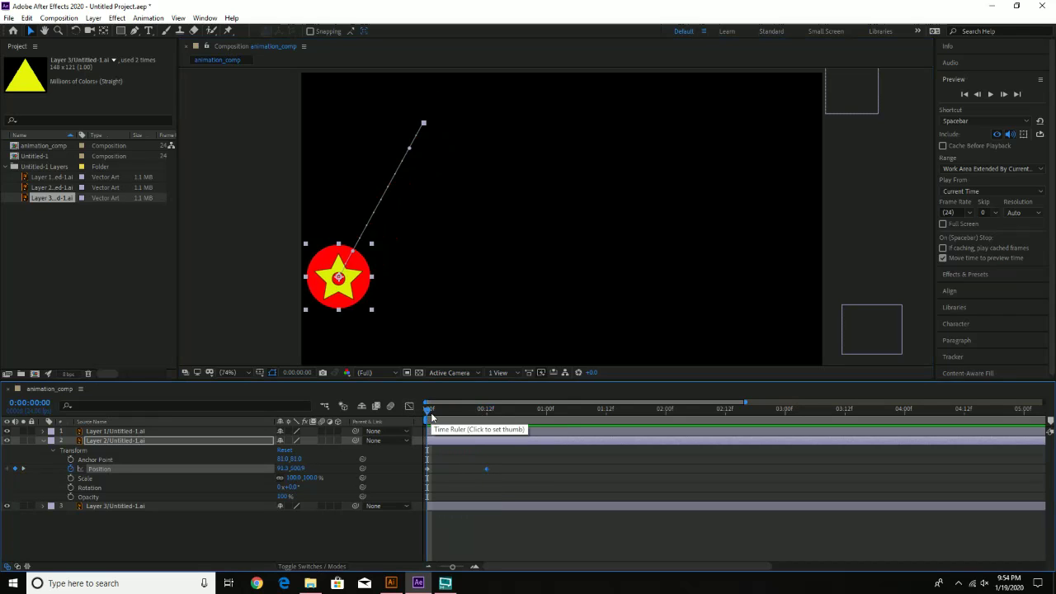
pyautogui.moveTo(431, 418); pyautogui.dragTo(544, 416)
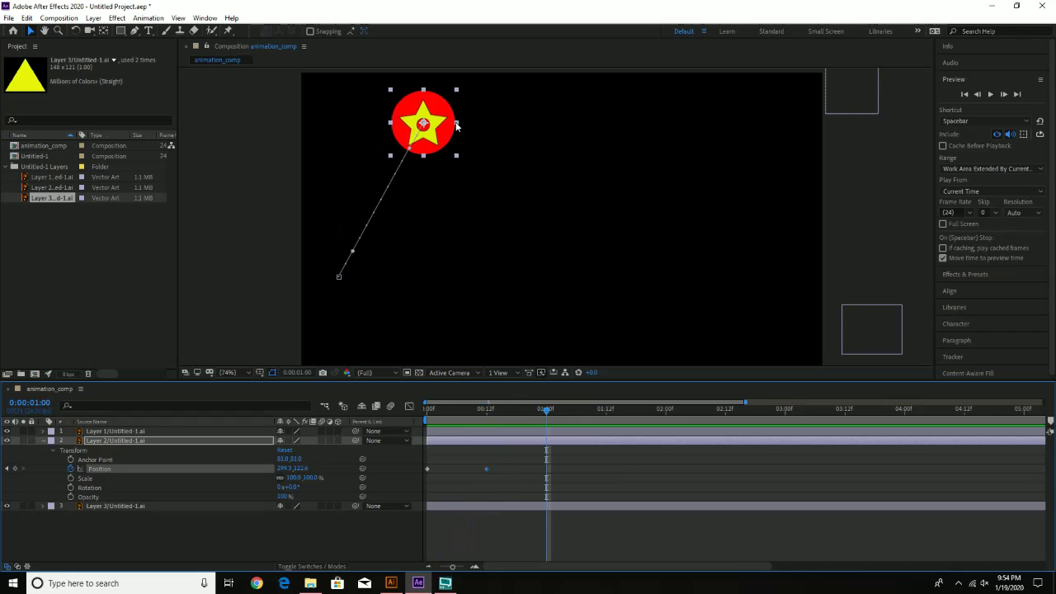
pyautogui.moveTo(447, 130); pyautogui.dragTo(518, 278)
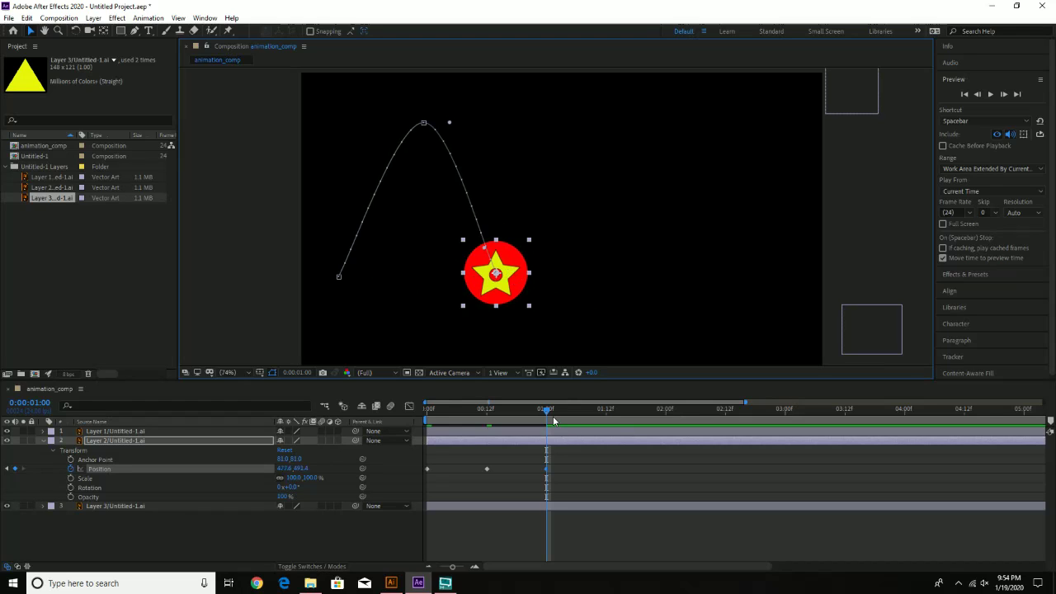
# Continue the bounce with Position keyframes at 0:00:01:12, up at about 638, 234, and at 0:00:02:00, down at about 752, 483.
pyautogui.moveTo(547, 412); pyautogui.dragTo(606, 410)
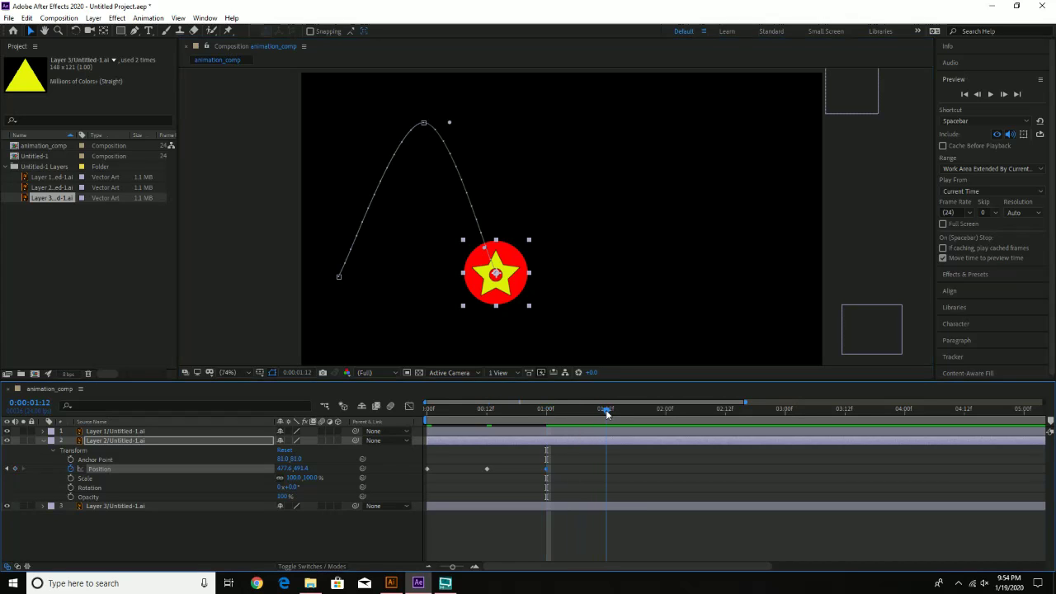
pyautogui.moveTo(511, 277); pyautogui.dragTo(580, 169)
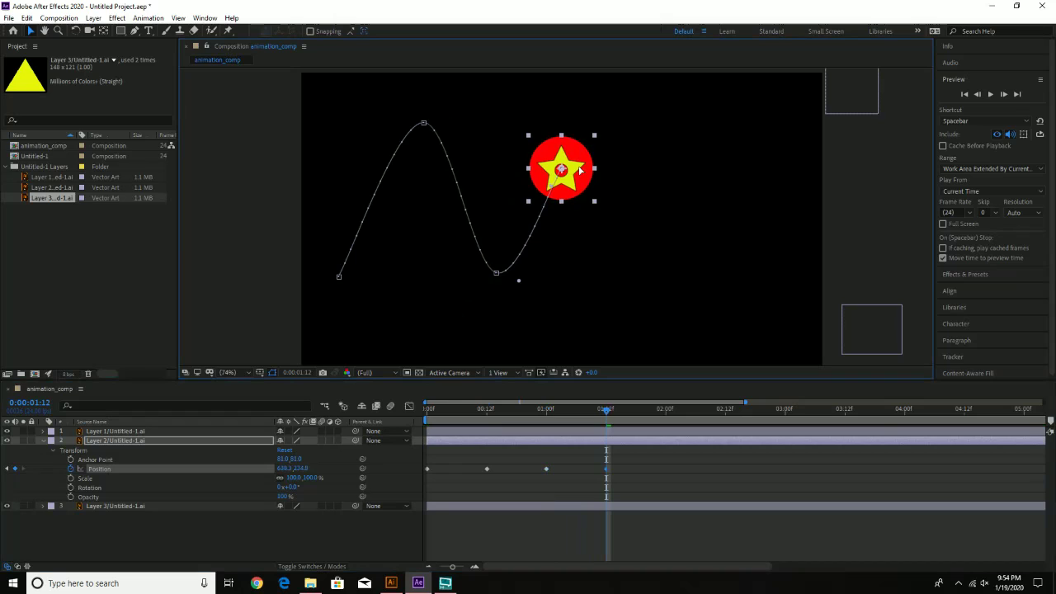
pyautogui.moveTo(610, 410); pyautogui.dragTo(667, 412)
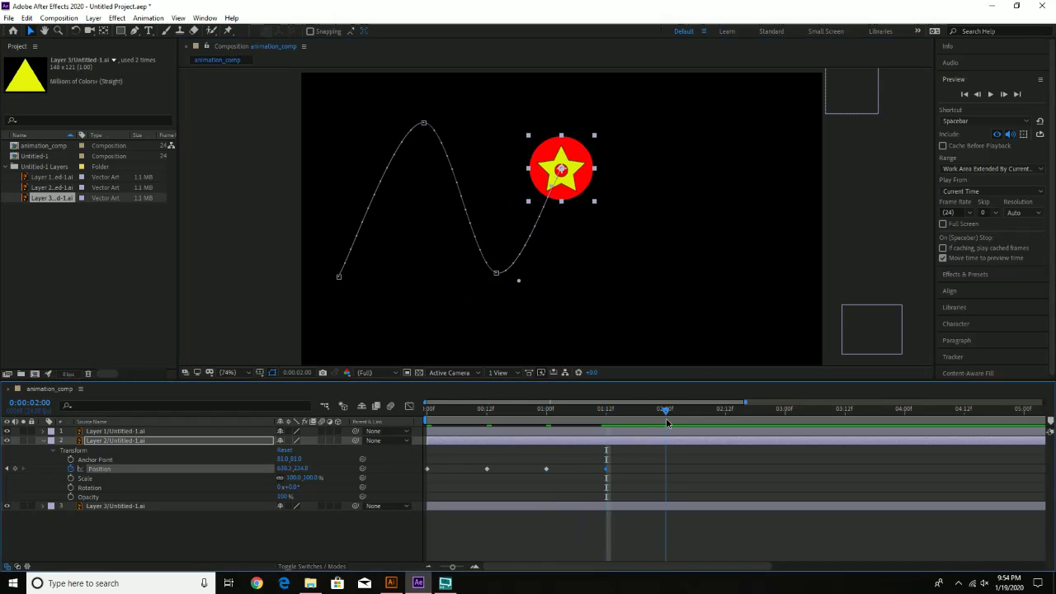
pyautogui.moveTo(584, 180); pyautogui.dragTo(630, 283)
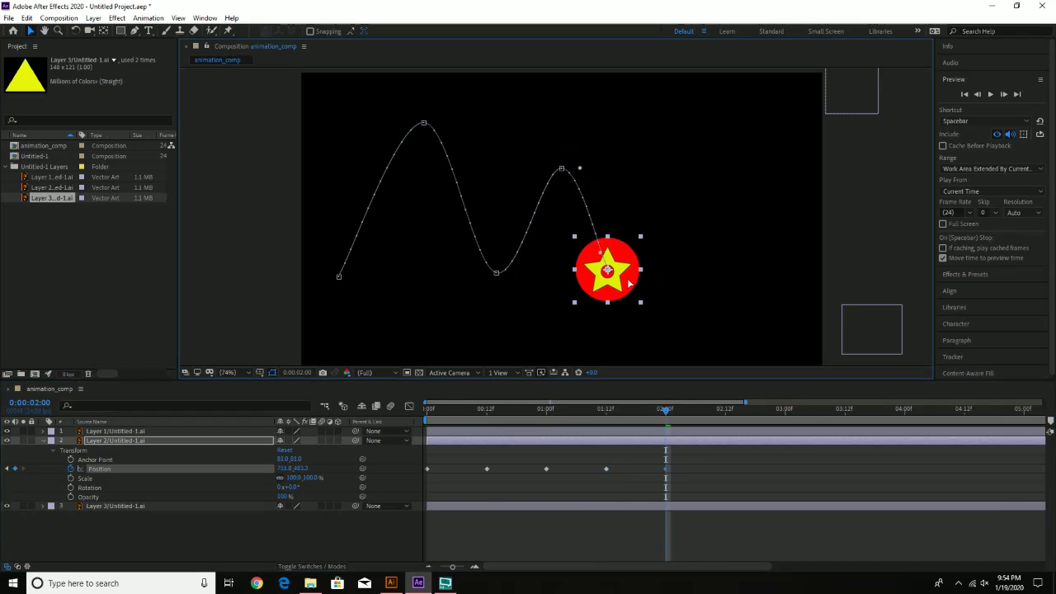
# Add Position keyframes for a smaller bounce at 0:00:02:12, about 887, 287, and at 0:00:03:00, about 988, 451.
pyautogui.moveTo(665, 411); pyautogui.dragTo(727, 433)
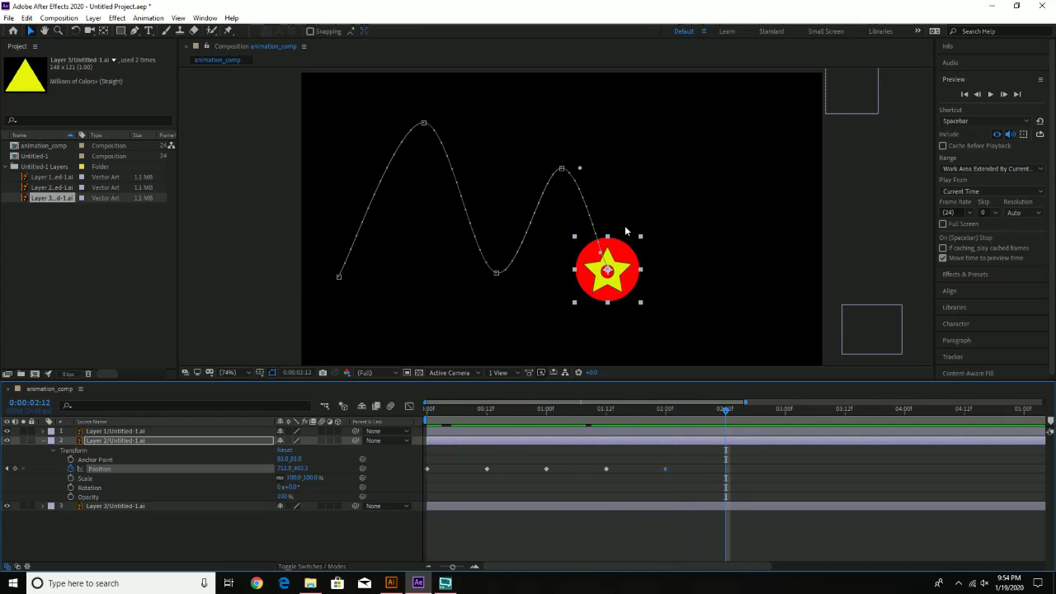
pyautogui.moveTo(630, 268); pyautogui.dragTo(684, 189)
pyautogui.moveTo(727, 410); pyautogui.dragTo(787, 413)
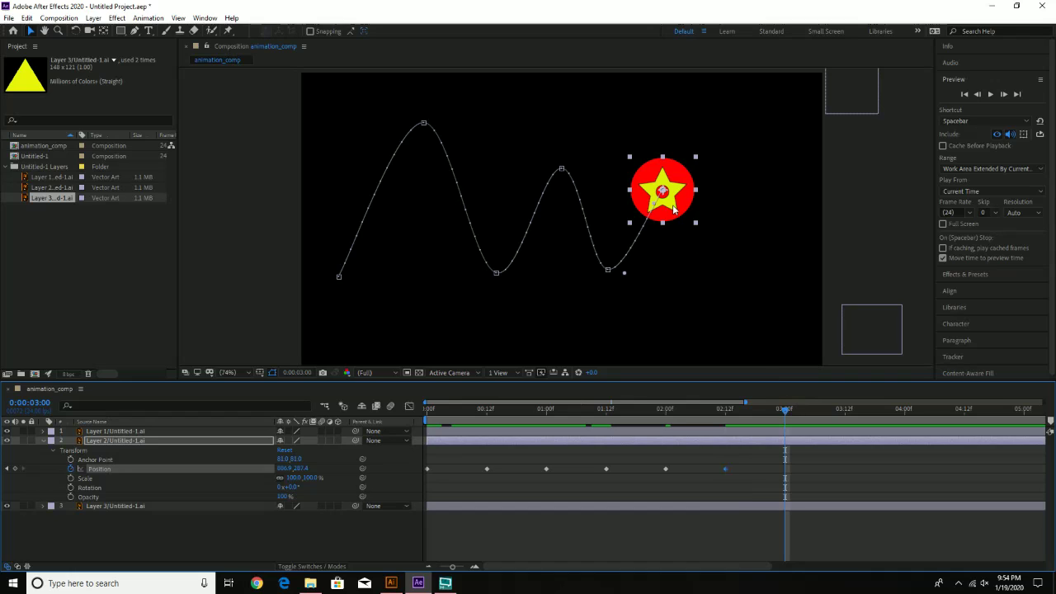
pyautogui.moveTo(676, 210); pyautogui.dragTo(717, 275)
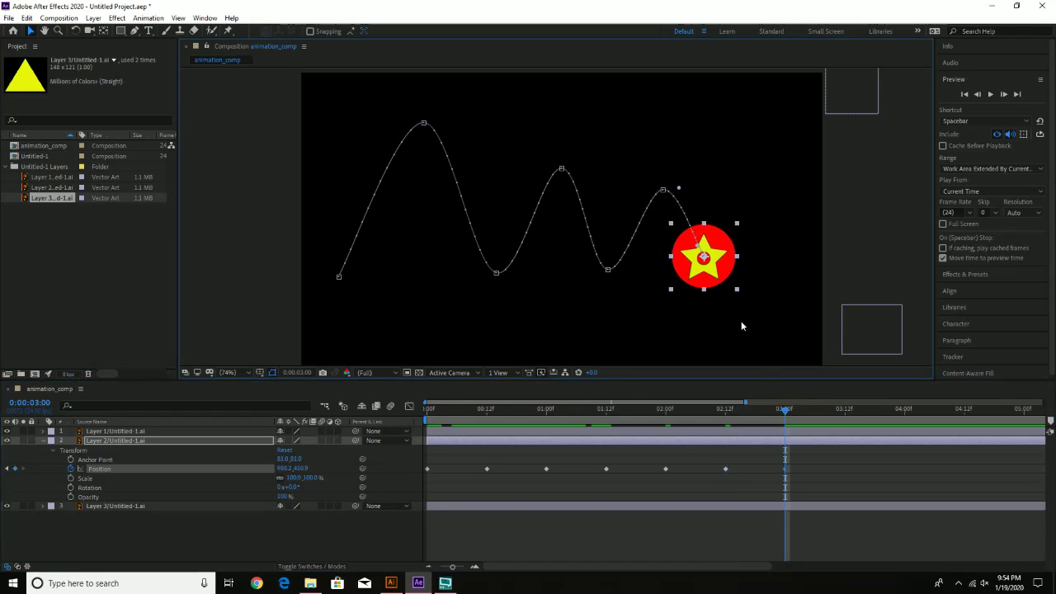
# Add Position keyframes for the red circle at 0:00:03:12, about 1080, 286, and at 0:00:04:00, about 1173, 469.
pyautogui.moveTo(785, 417); pyautogui.dragTo(845, 412)
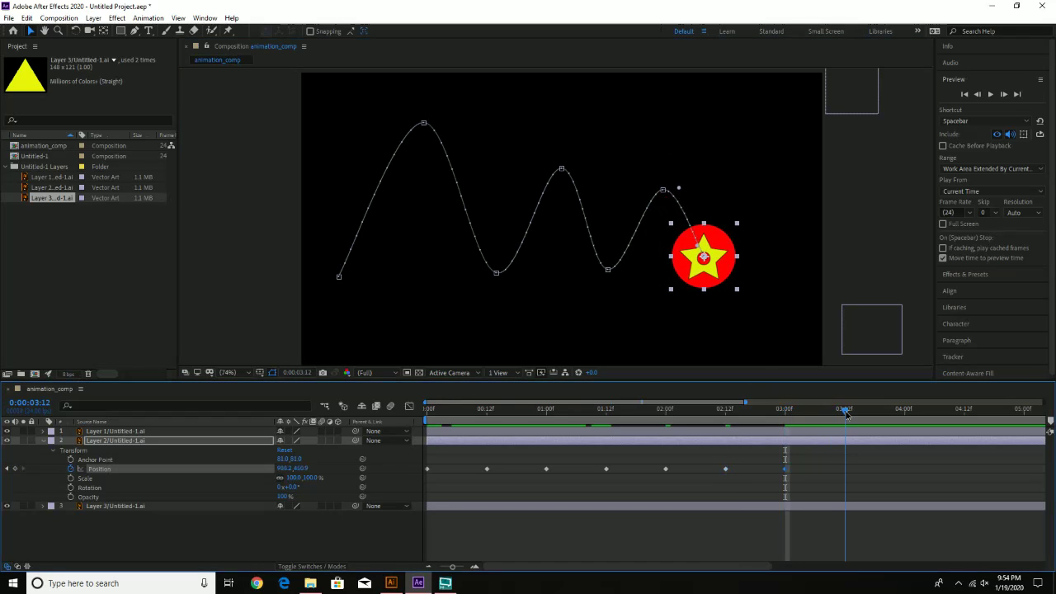
pyautogui.moveTo(723, 256); pyautogui.dragTo(761, 186)
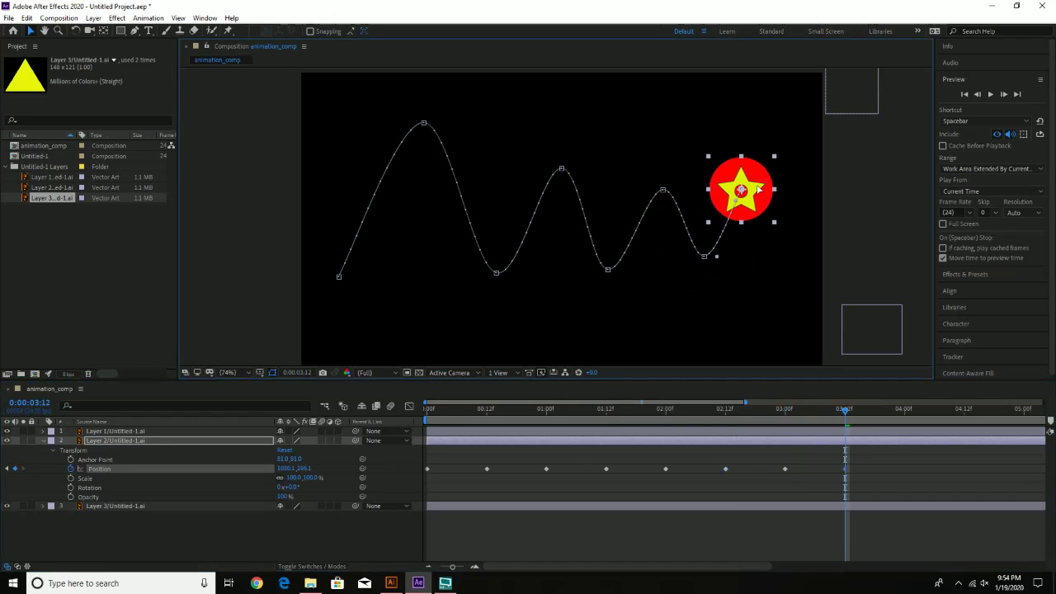
pyautogui.click(844, 407)
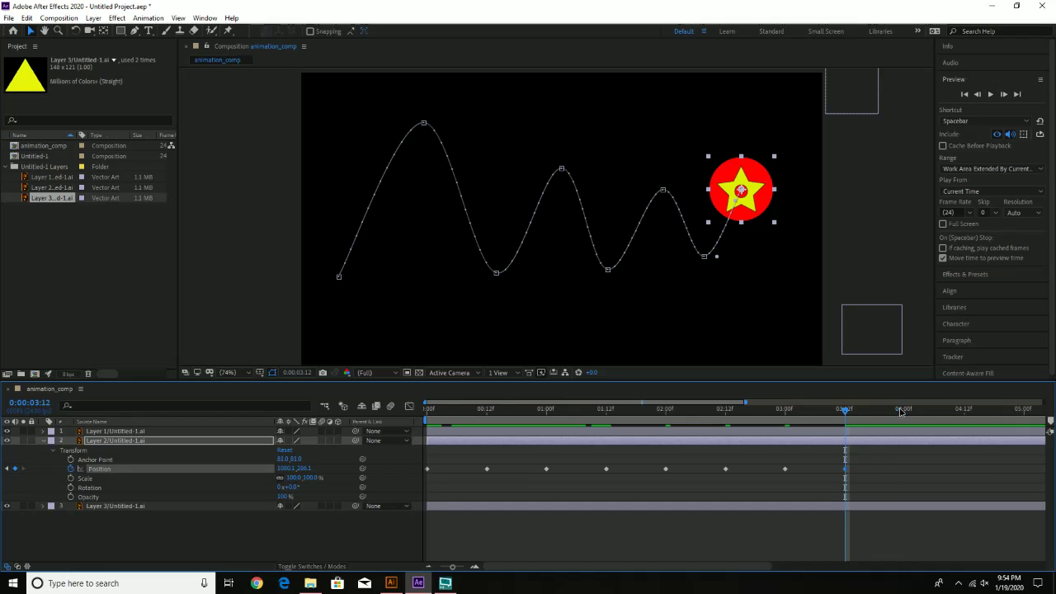
pyautogui.click(904, 410)
pyautogui.moveTo(756, 213); pyautogui.dragTo(794, 288)
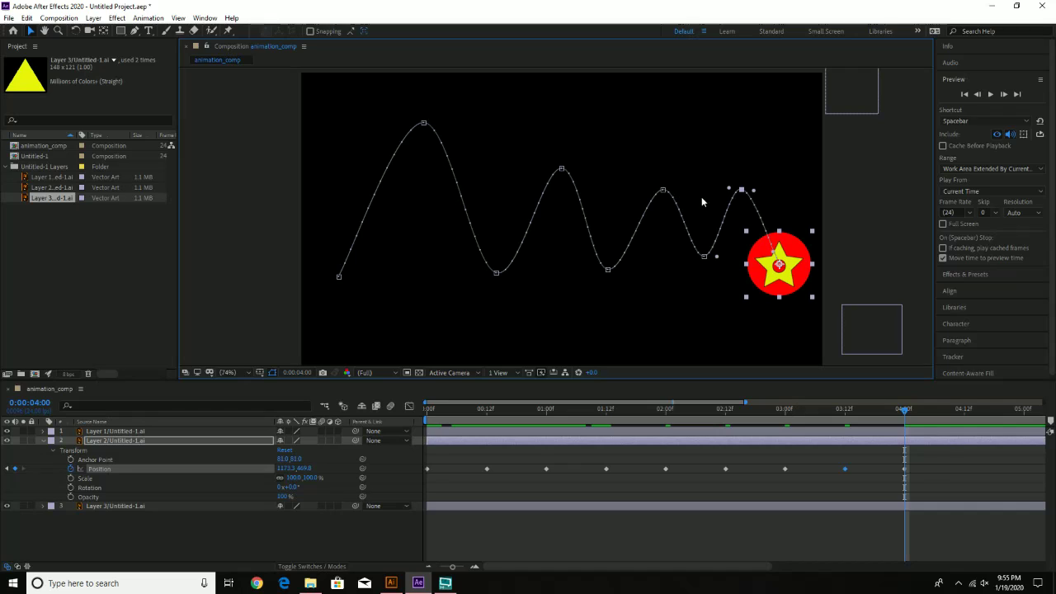
# Reshape the motion path by lowering the fourth peak, slightly raising the second and third, and nudging the 0:00:04:00 point to about 1169, 469.
pyautogui.moveTo(741, 193); pyautogui.dragTo(743, 213)
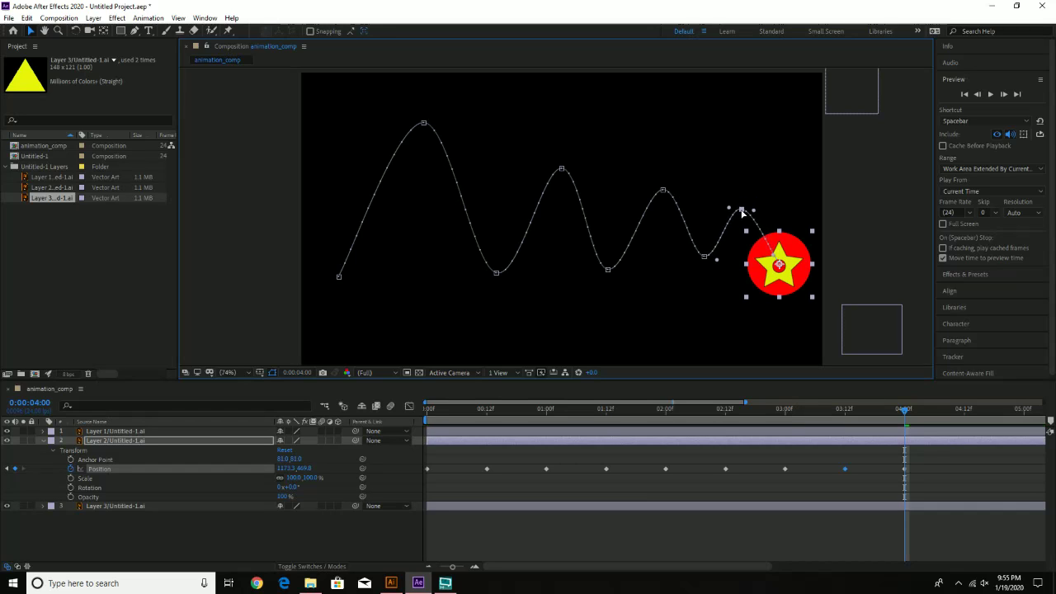
pyautogui.click(558, 166)
pyautogui.click(776, 264)
pyautogui.click(560, 168)
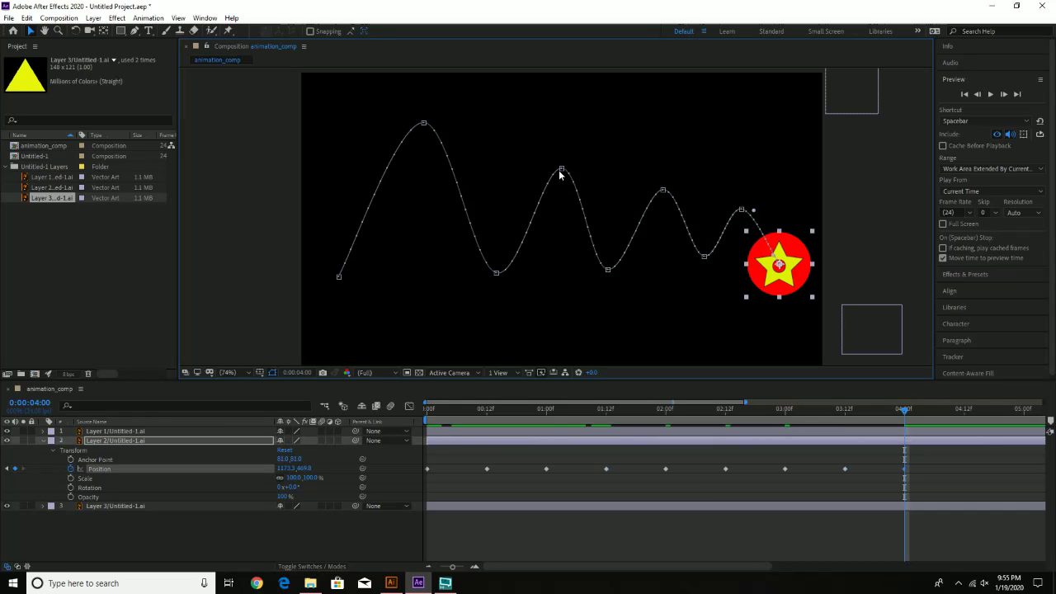
pyautogui.moveTo(560, 167); pyautogui.dragTo(557, 154)
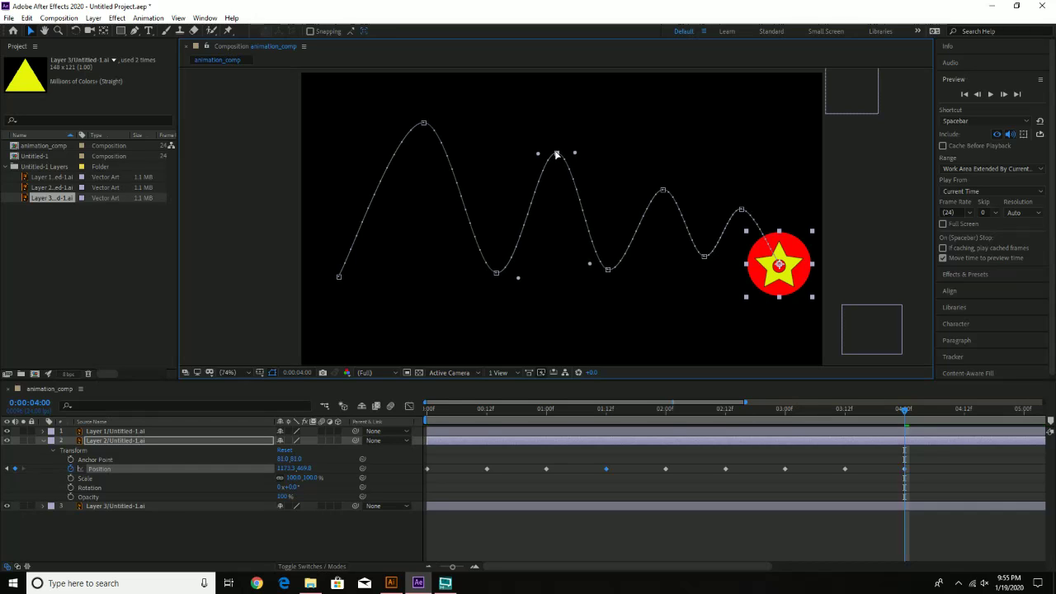
pyautogui.click(664, 188)
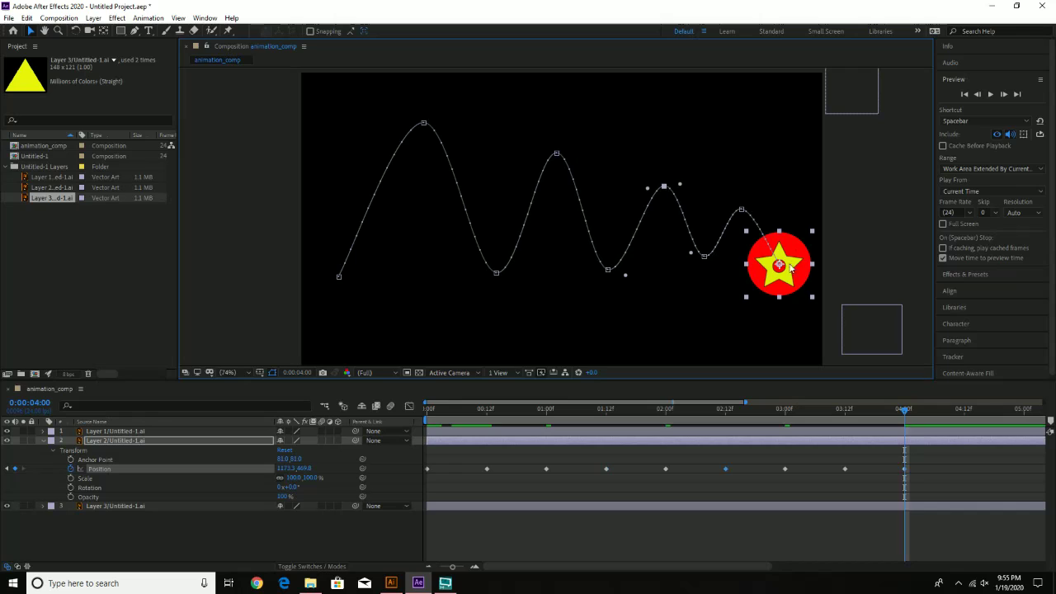
pyautogui.moveTo(802, 254)
pyautogui.mouseDown()
pyautogui.moveTo(817, 226)
pyautogui.moveTo(795, 261)
pyautogui.mouseUp()
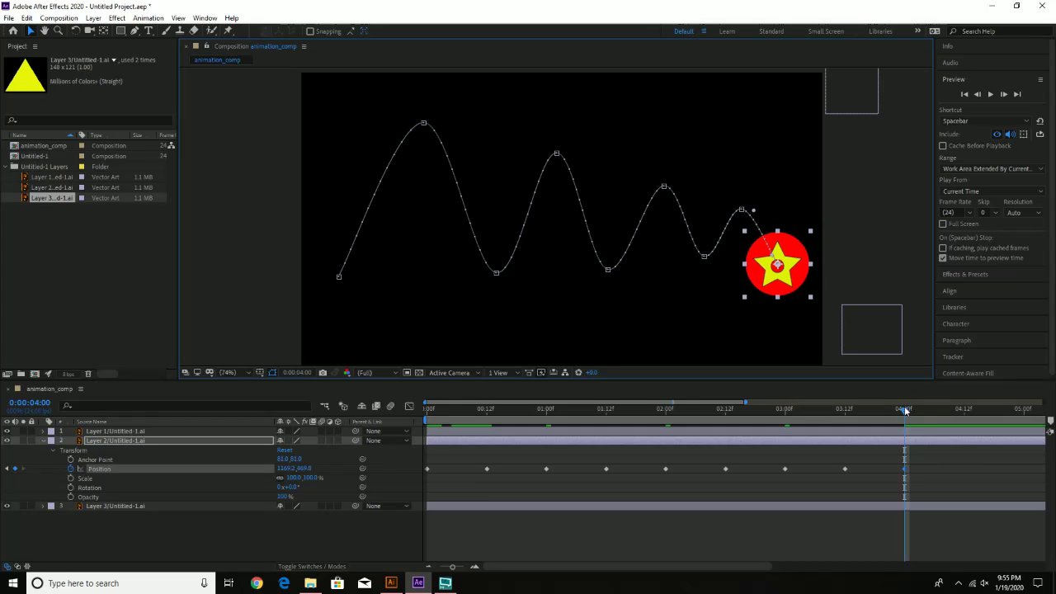
# Add Position keyframes at 0:00:04:12, about 1260, 383, and at 0:00:05:00, outside the frame's right edge at about 1364, 477.
pyautogui.moveTo(909, 410); pyautogui.dragTo(965, 413)
pyautogui.moveTo(800, 258); pyautogui.dragTo(831, 226)
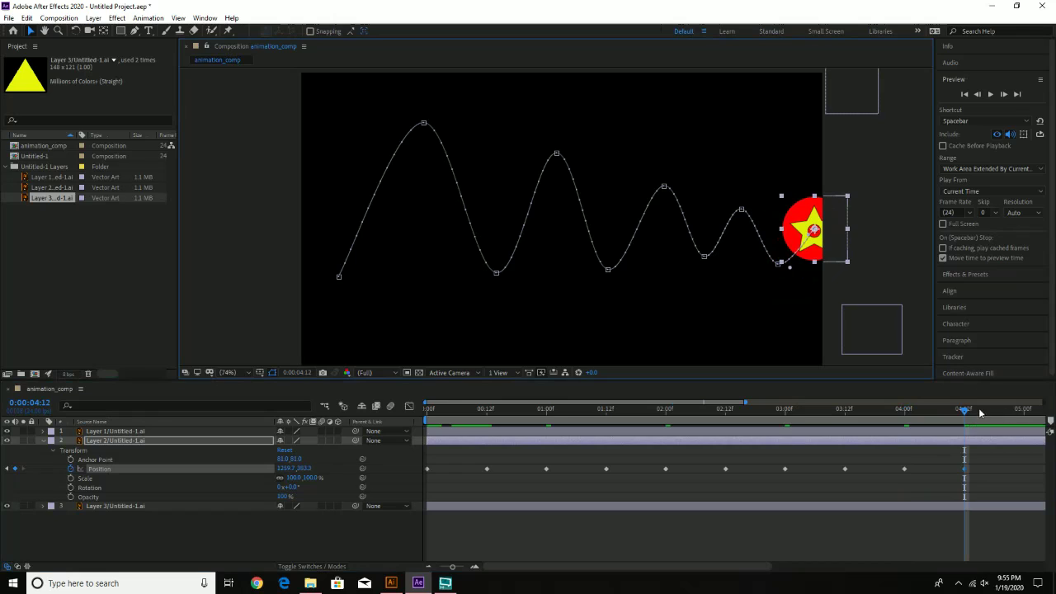
pyautogui.moveTo(965, 410); pyautogui.dragTo(1044, 413)
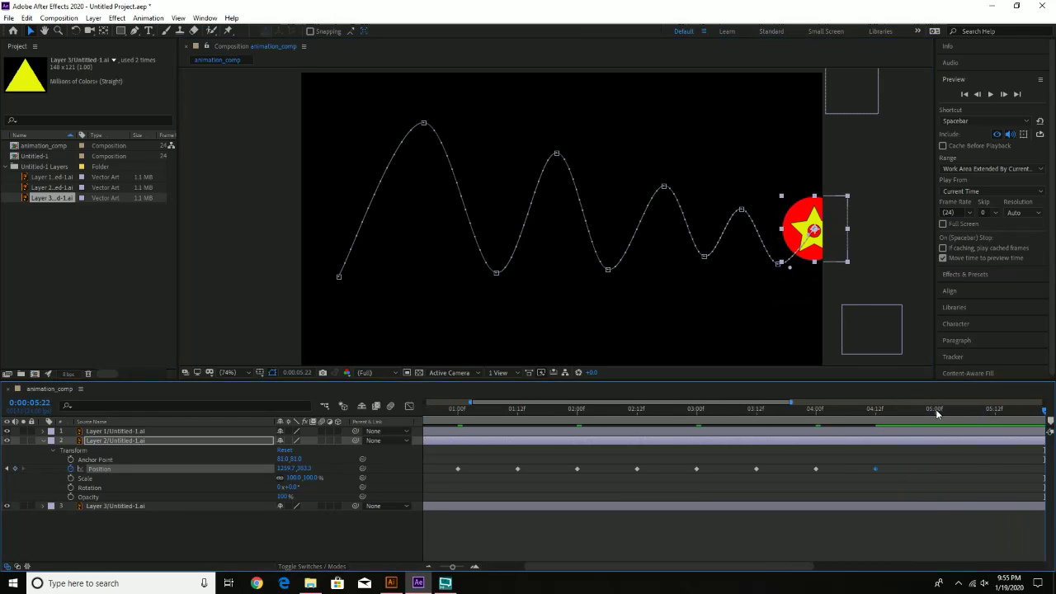
pyautogui.click(936, 409)
pyautogui.moveTo(825, 227); pyautogui.dragTo(869, 262)
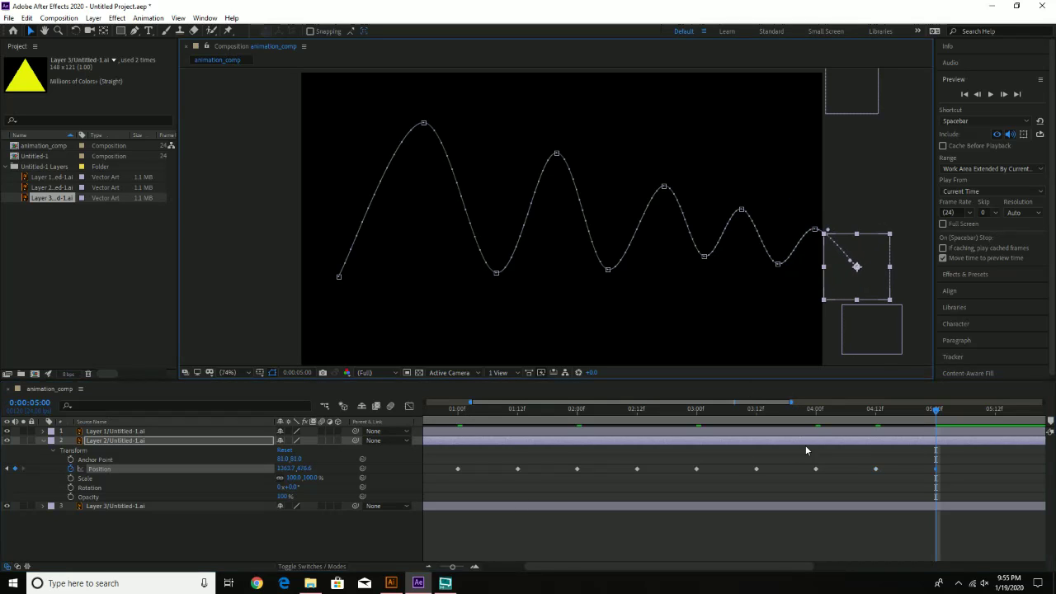
# Preview the red circle's bouncing animation twice from 0:00:00:00, stopping each playback.
pyautogui.moveTo(873, 413); pyautogui.dragTo(425, 413)
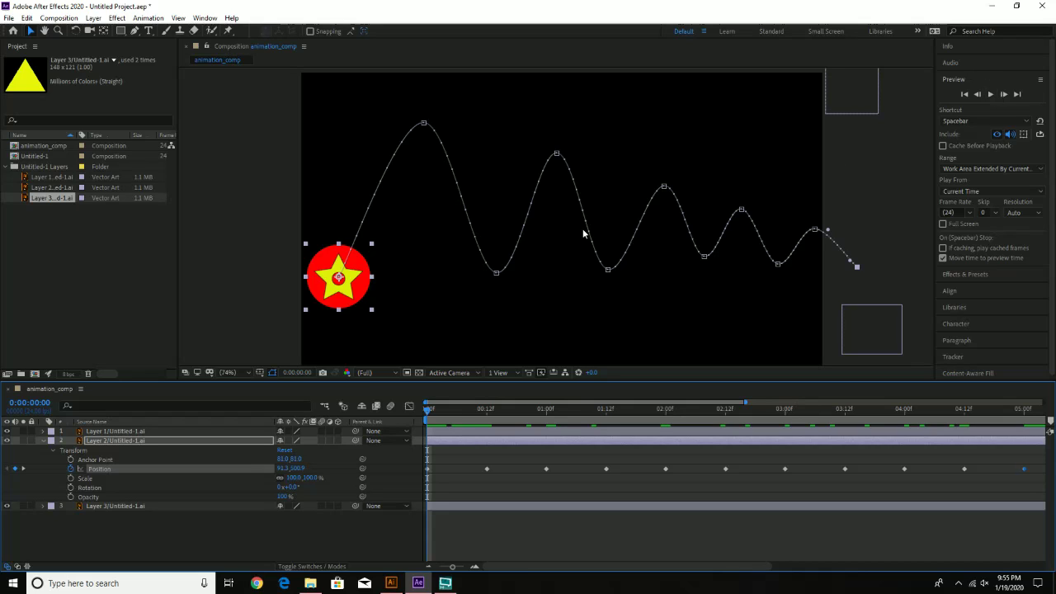
pyautogui.press('space')
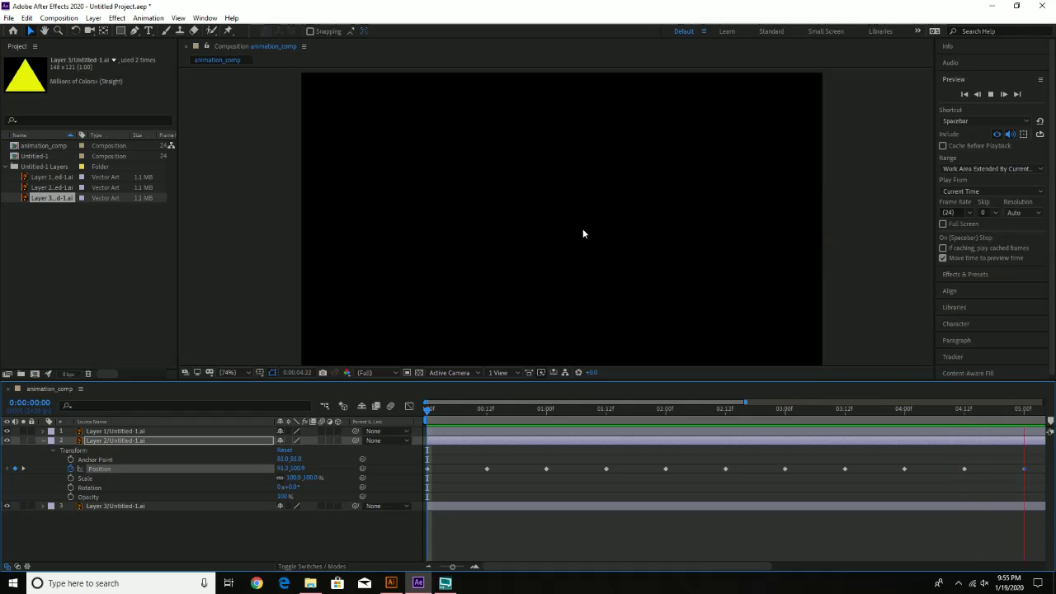
pyautogui.press('space')
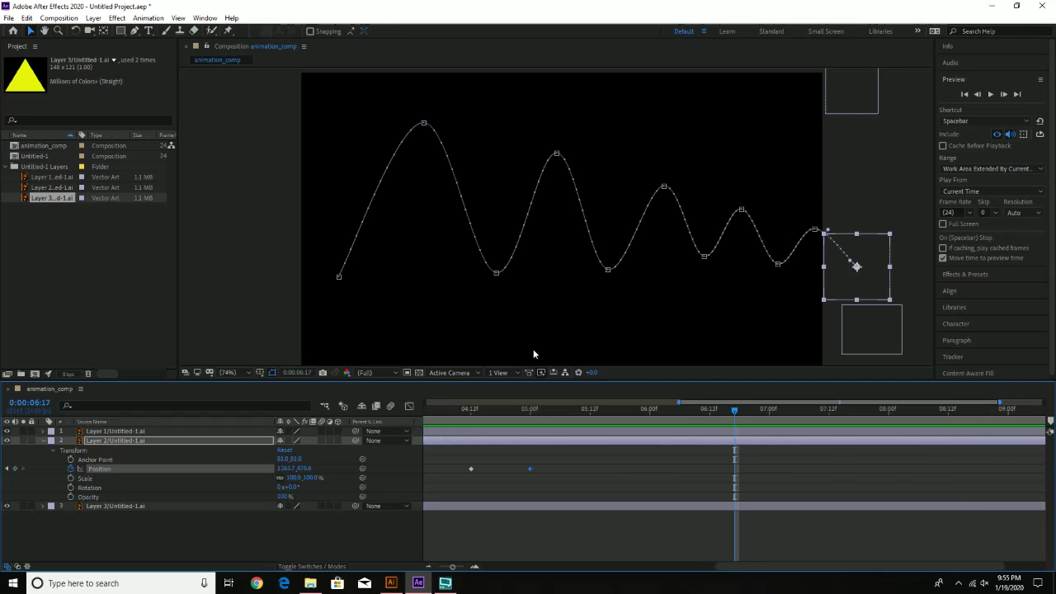
pyautogui.hscroll(3, 466, 410)
pyautogui.press('Home')
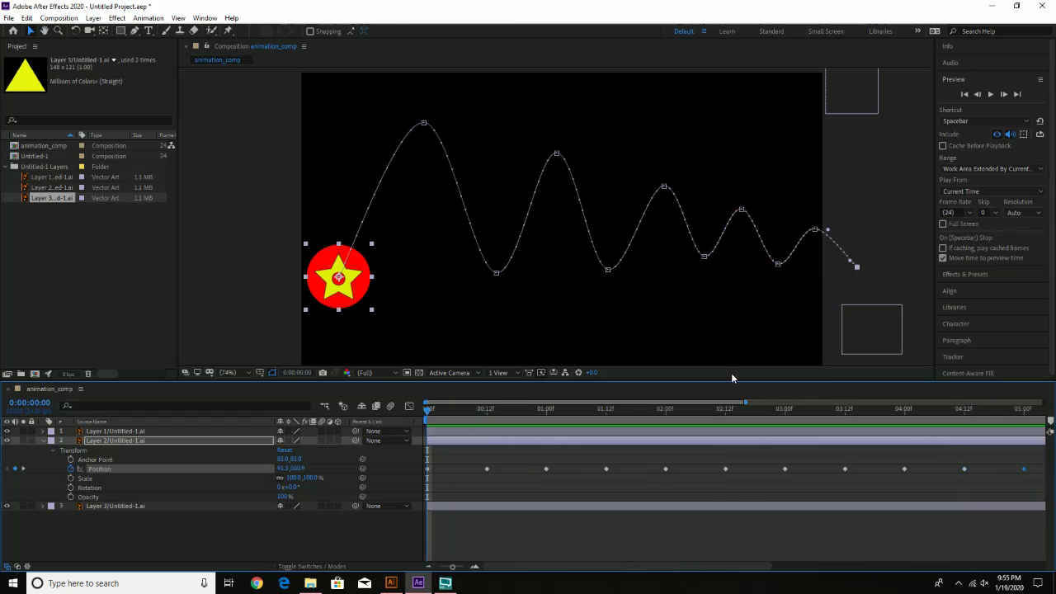
pyautogui.click(991, 94)
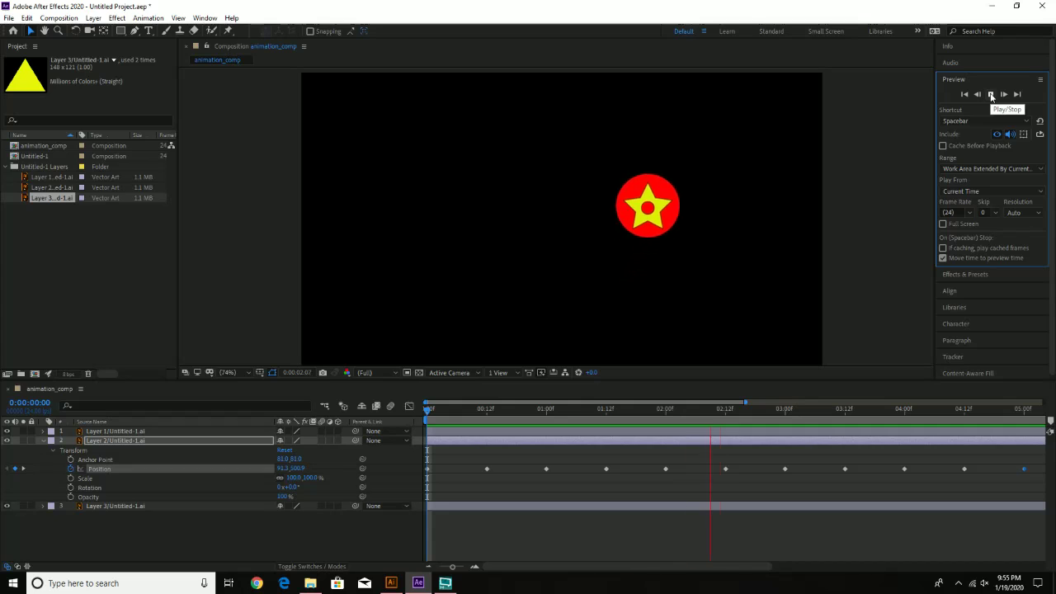
pyautogui.click(992, 94)
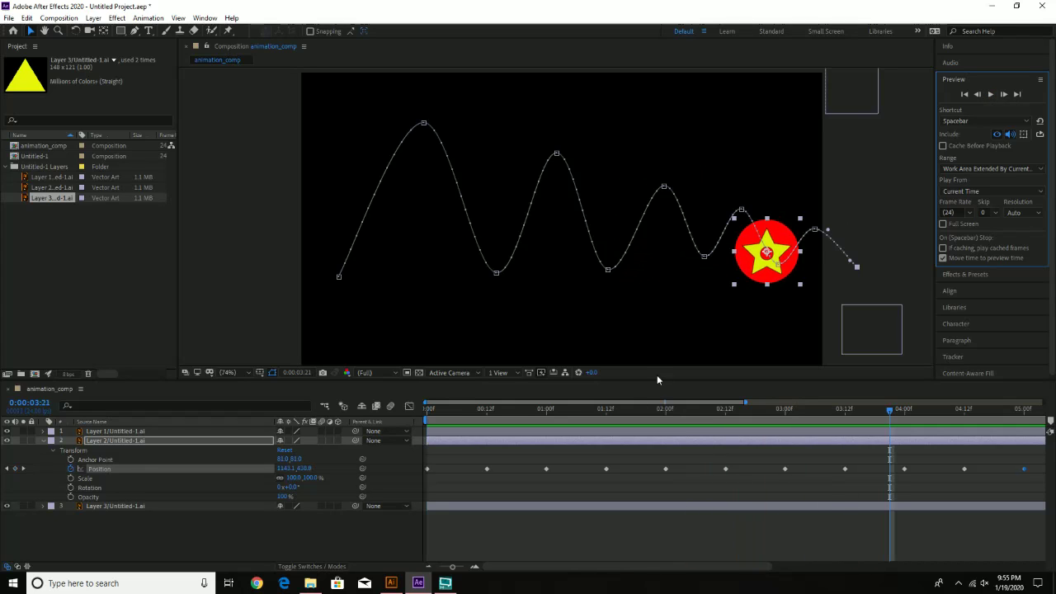
# Return to 0:00:00:00 and start keyframing the red circle layer's Rotation.
pyautogui.moveTo(678, 408); pyautogui.dragTo(397, 428)
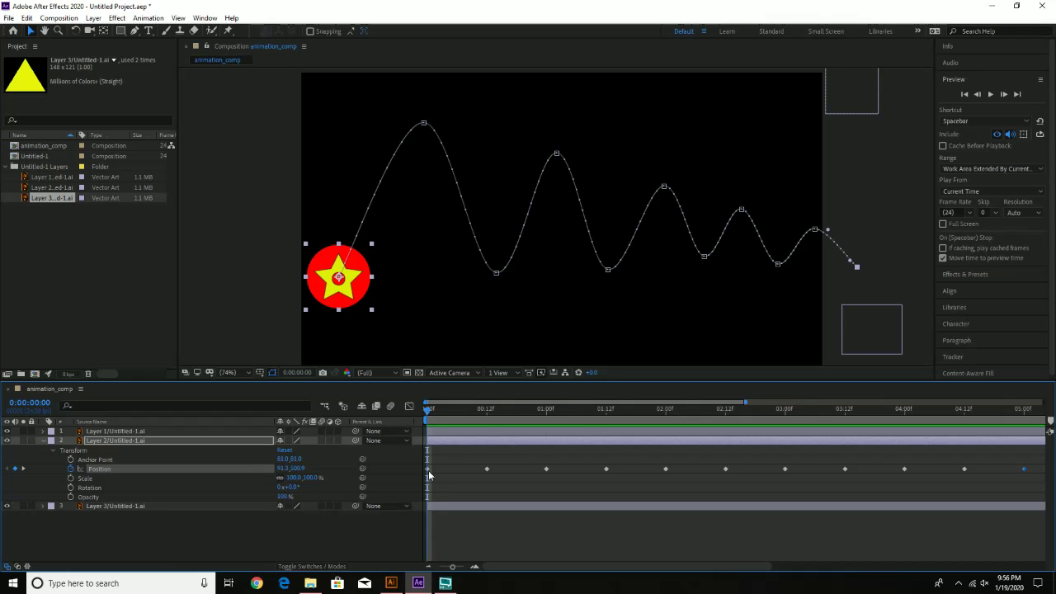
pyautogui.moveTo(428, 409)
pyautogui.mouseDown()
pyautogui.moveTo(450, 410)
pyautogui.moveTo(420, 417)
pyautogui.mouseUp()
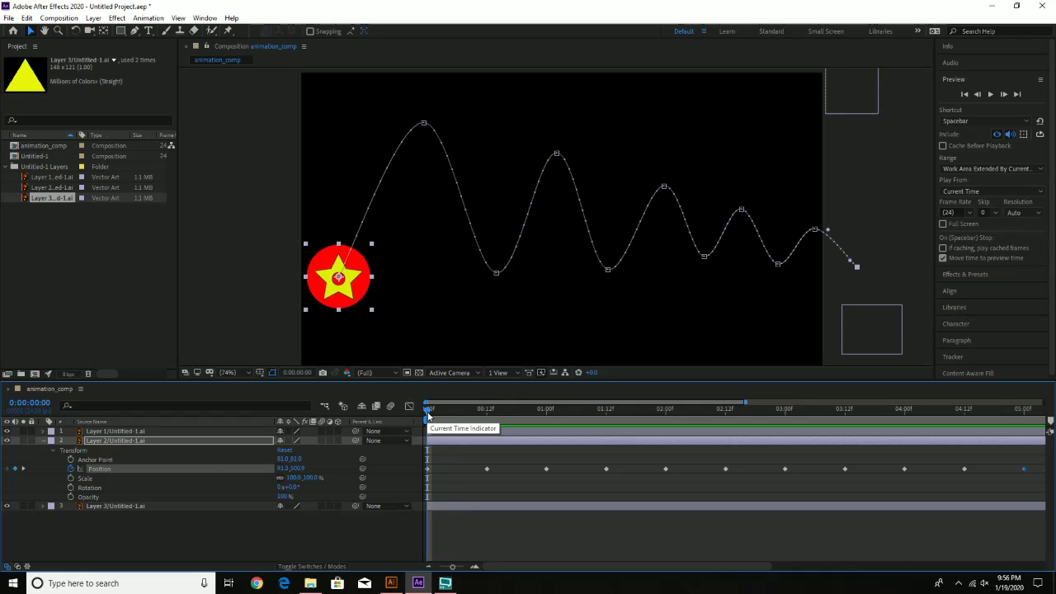
pyautogui.click(70, 488)
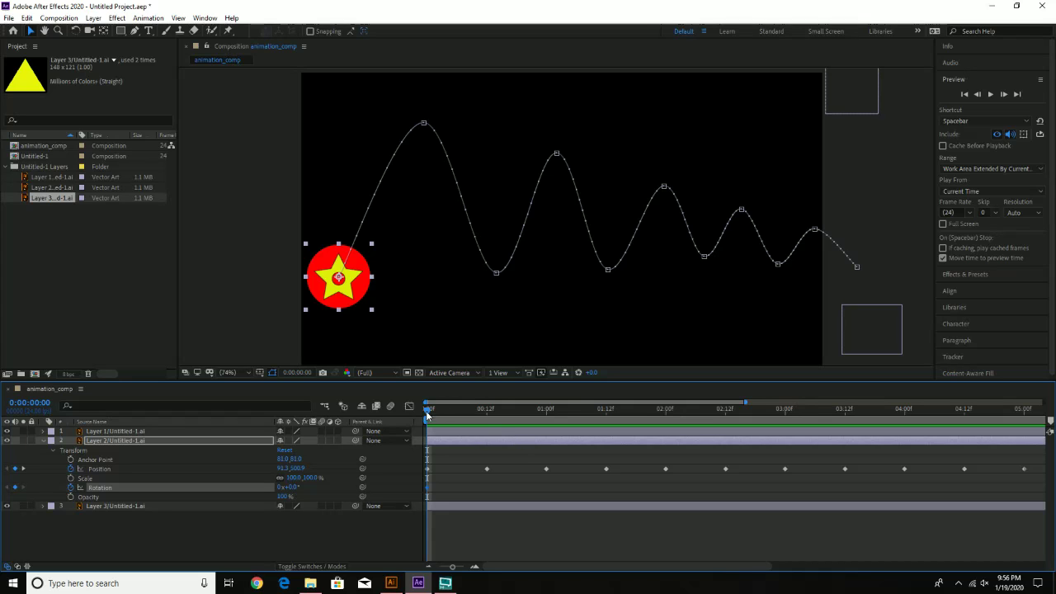
# Add a Rotation keyframe of 35° for the red circle at 0:00:02:00.
pyautogui.moveTo(427, 414); pyautogui.dragTo(1026, 428)
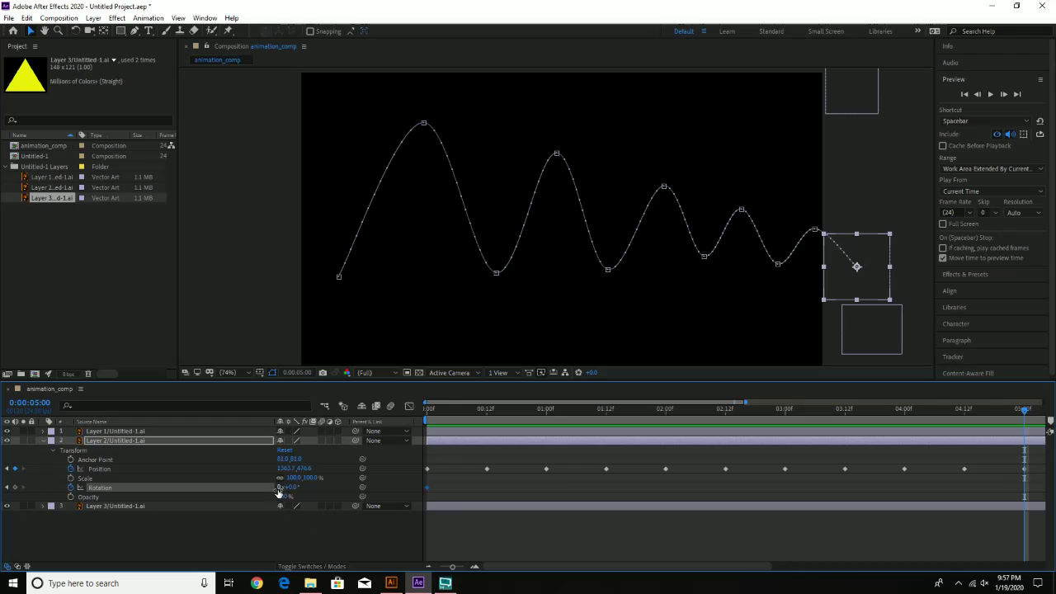
pyautogui.click(666, 408)
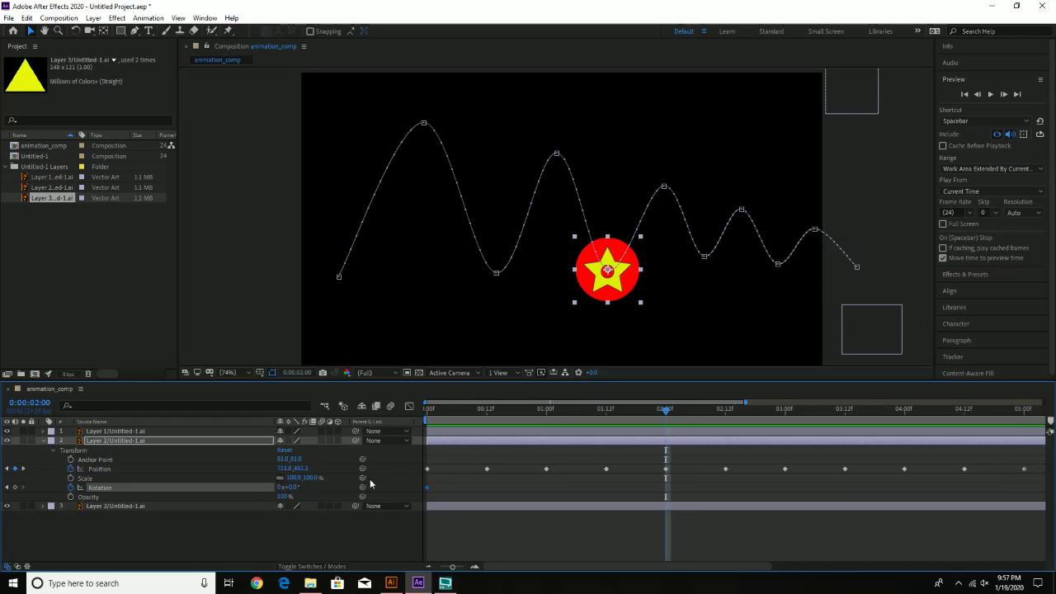
pyautogui.moveTo(291, 487); pyautogui.dragTo(316, 492)
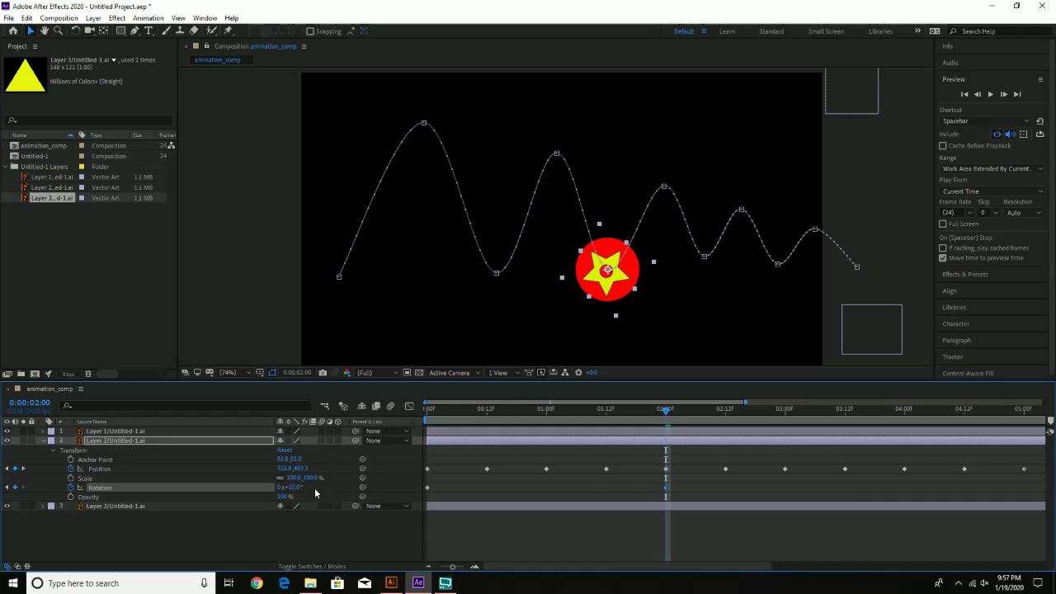
# Delete the red circle's Rotation keyframe at 0:00:02:00.
pyautogui.click(666, 487)
pyautogui.click(652, 411)
pyautogui.press('pageup')
pyautogui.press('pageup')
pyautogui.press('pageup')
pyautogui.press('pageup')
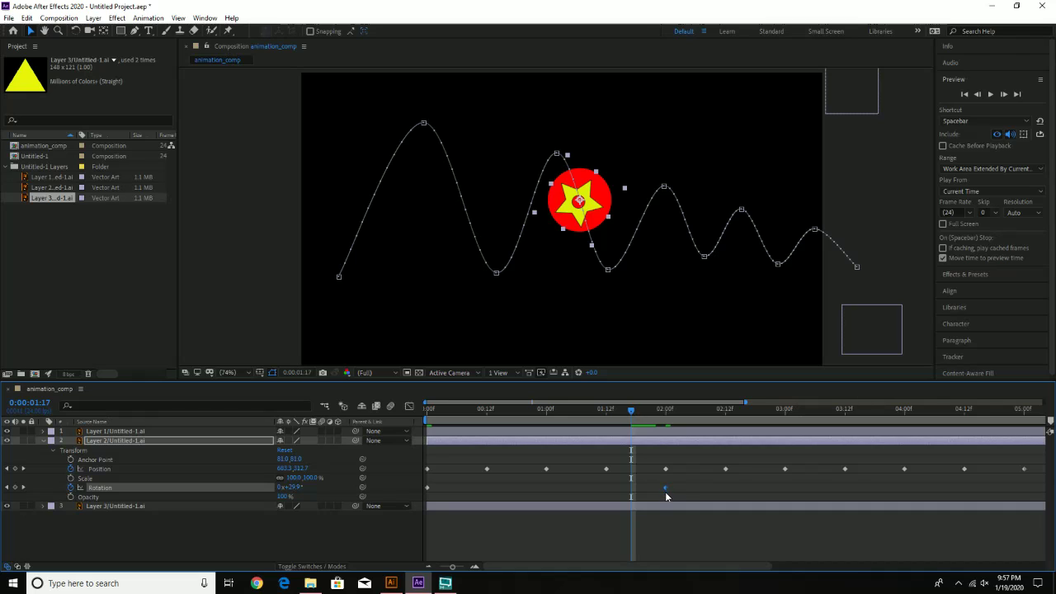
pyautogui.moveTo(667, 494)
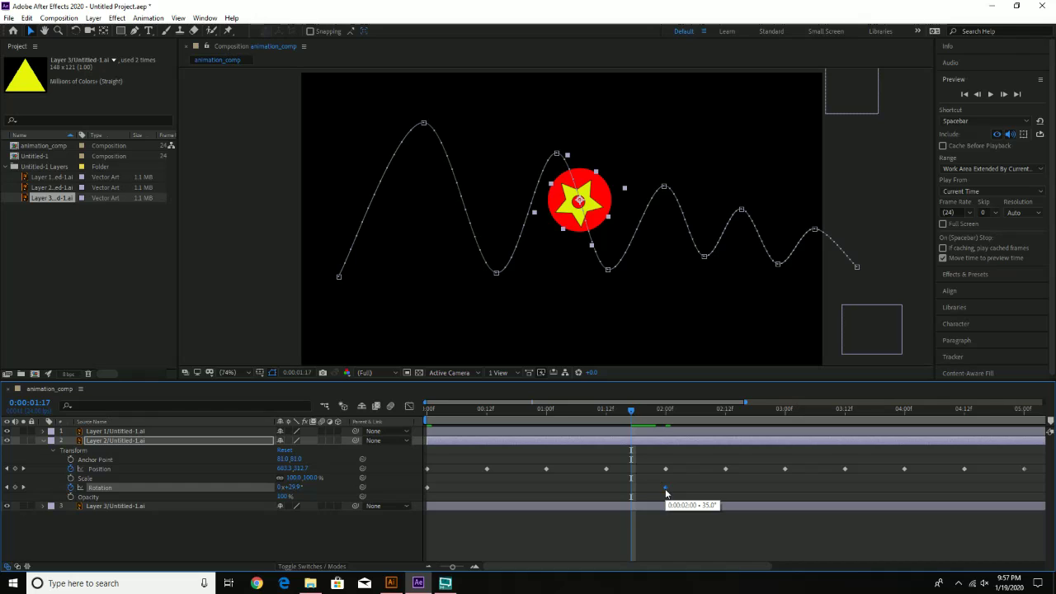
pyautogui.press('Delete')
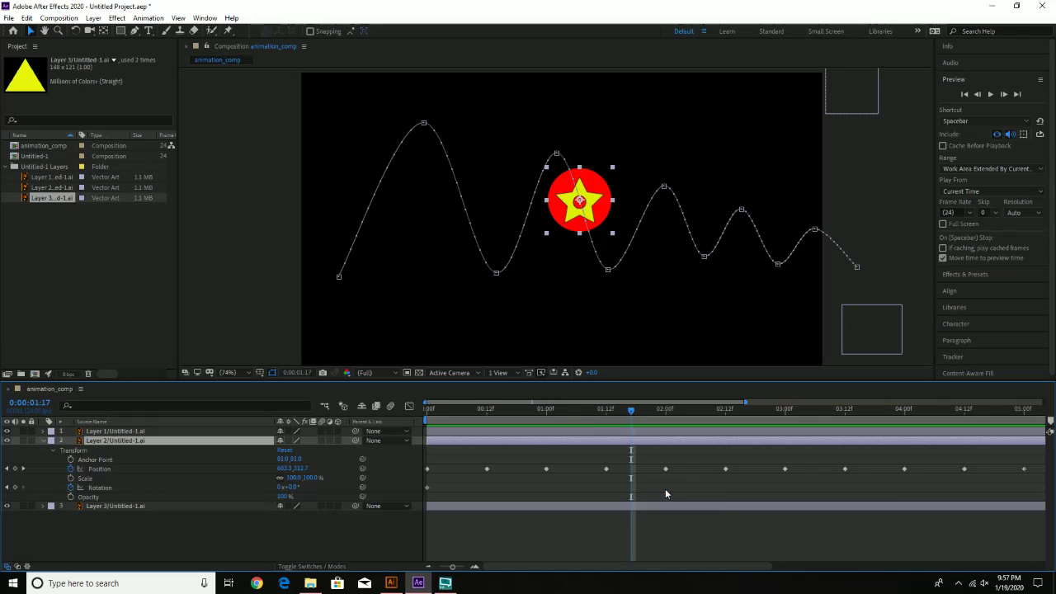
# Add a Rotation keyframe of 3 full revolutions for the red circle at 0:00:05:00.
pyautogui.click(429, 487)
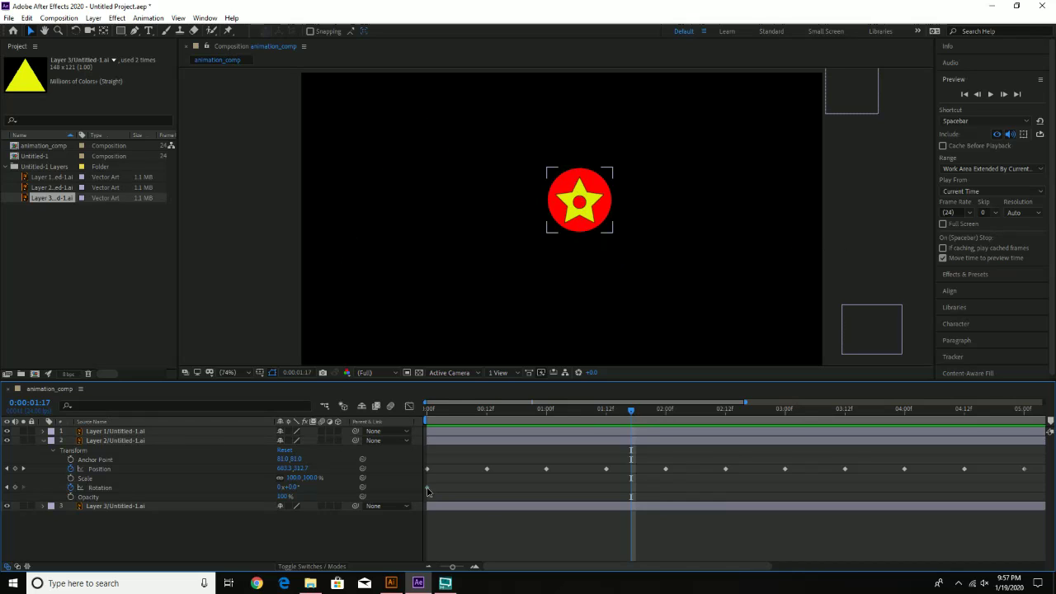
pyautogui.click(427, 489)
pyautogui.moveTo(536, 409); pyautogui.dragTo(1024, 412)
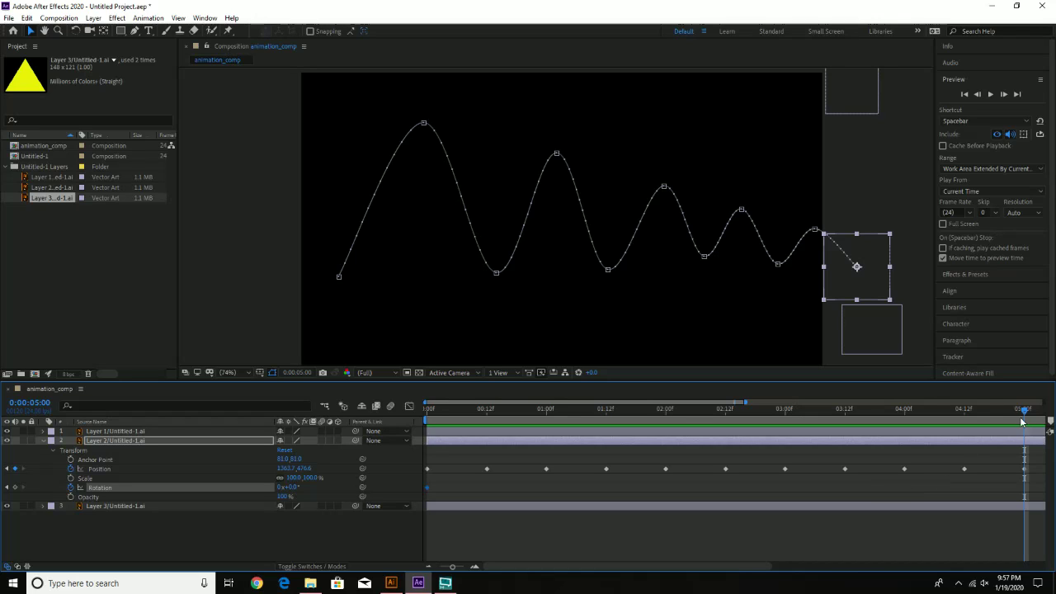
pyautogui.click(281, 488)
pyautogui.write('3')
pyautogui.press('Return')
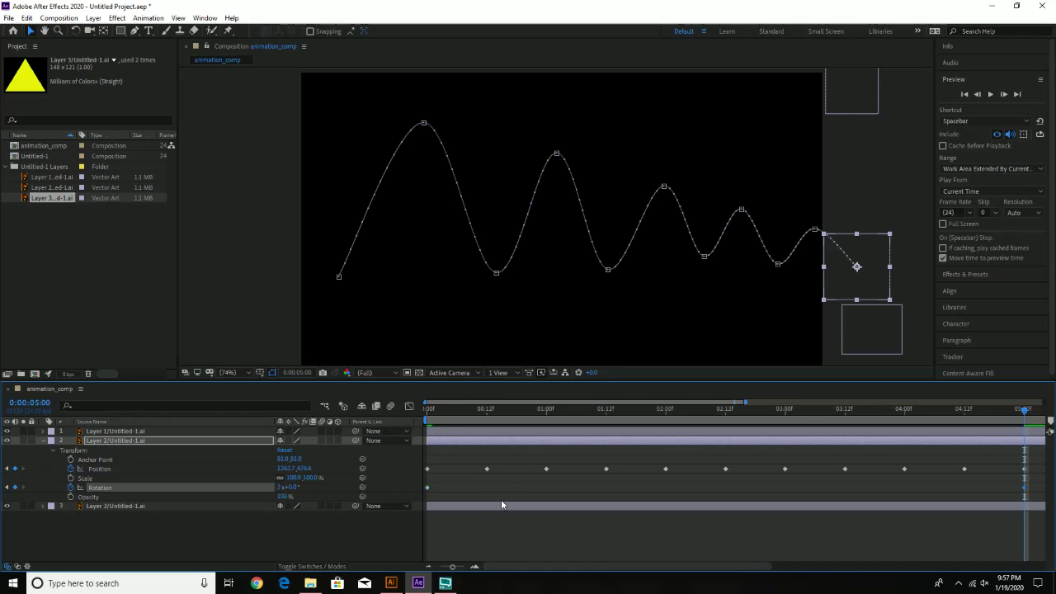
# Preview the red circle's rotating bounce from 0:00:00:00 and return the current time to the start.
pyautogui.moveTo(441, 415); pyautogui.dragTo(423, 416)
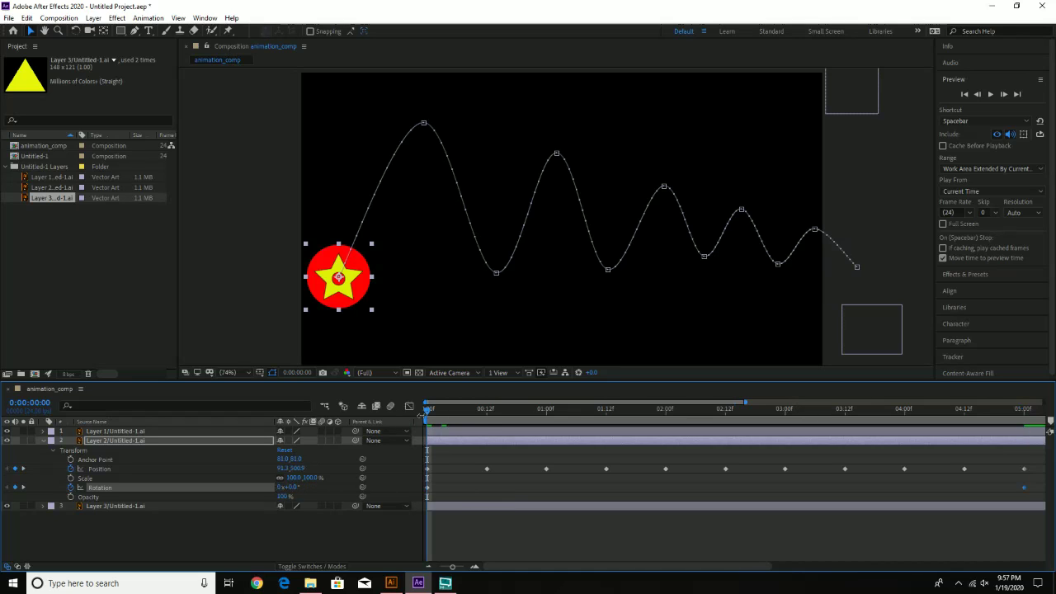
pyautogui.press('space')
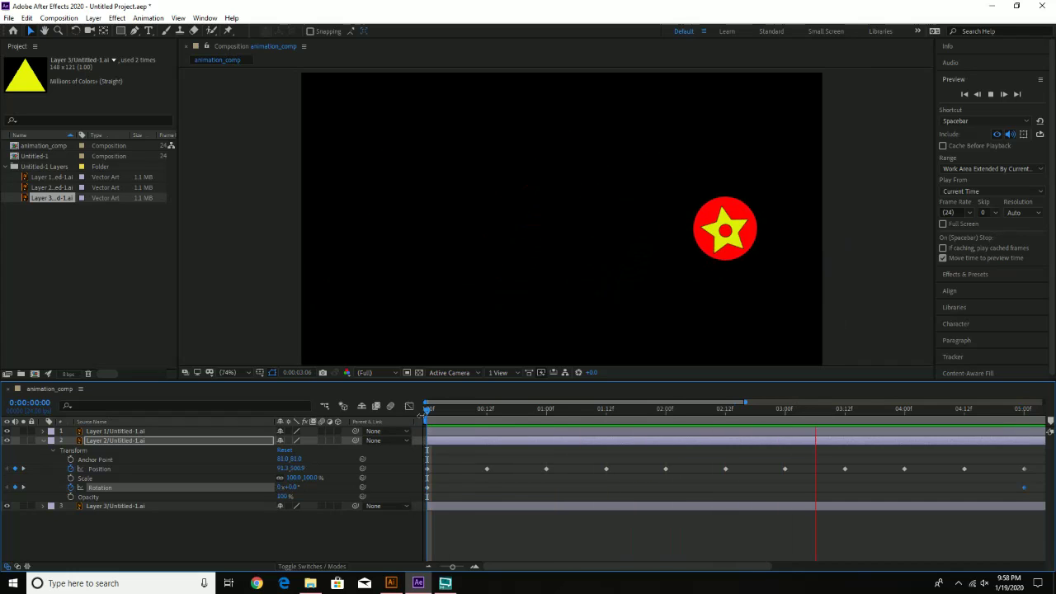
pyautogui.click(462, 411)
pyautogui.moveTo(462, 410); pyautogui.dragTo(393, 407)
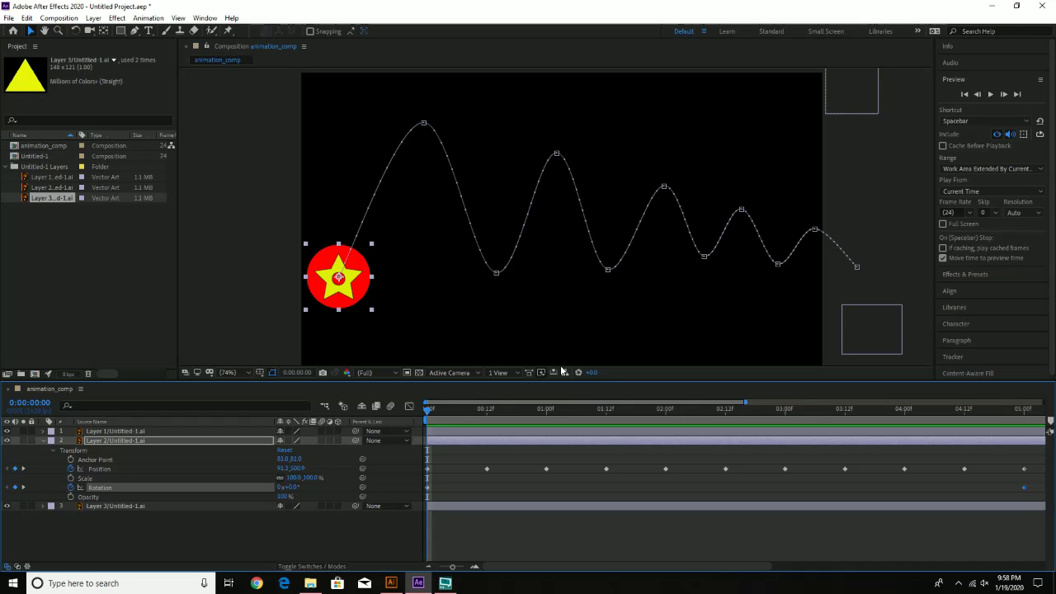
# Keyframe the red circle's Opacity at 100% at 0:00:00:12 and at 0% at 0:00:00:00.
pyautogui.click(486, 410)
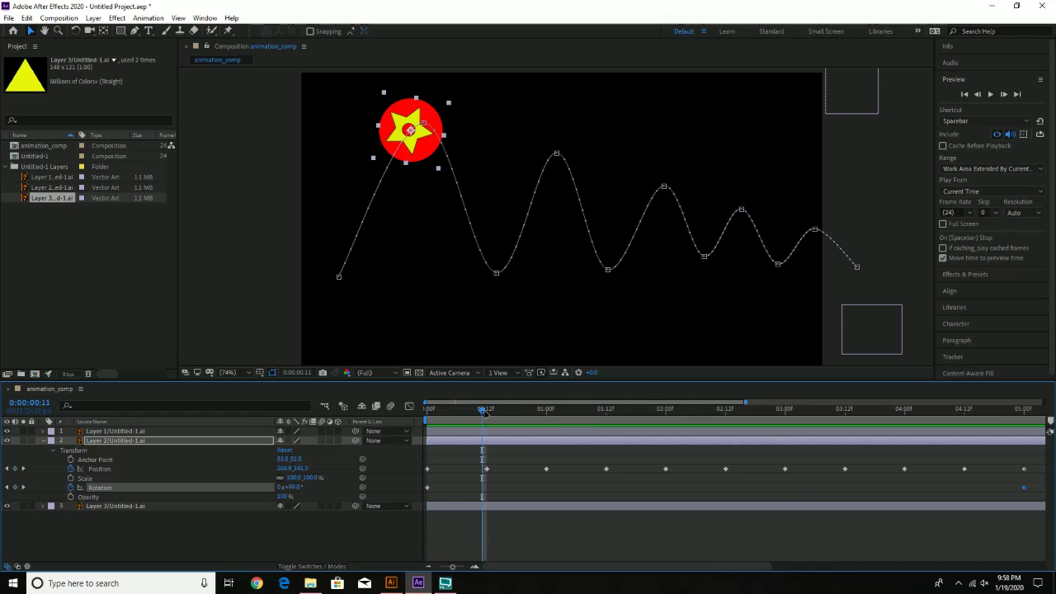
pyautogui.moveTo(490, 414); pyautogui.dragTo(488, 414)
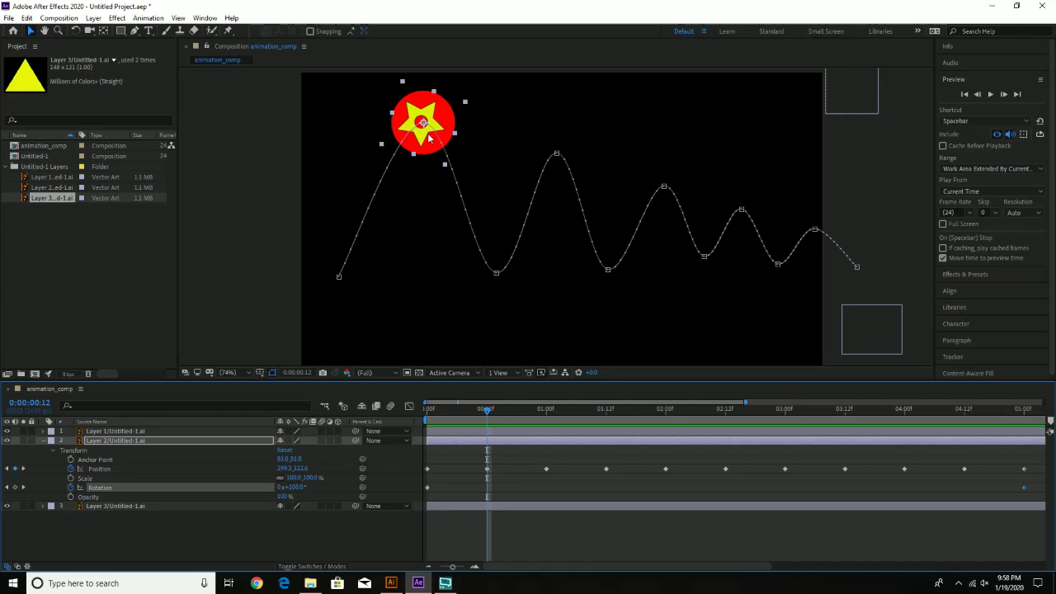
pyautogui.click(71, 497)
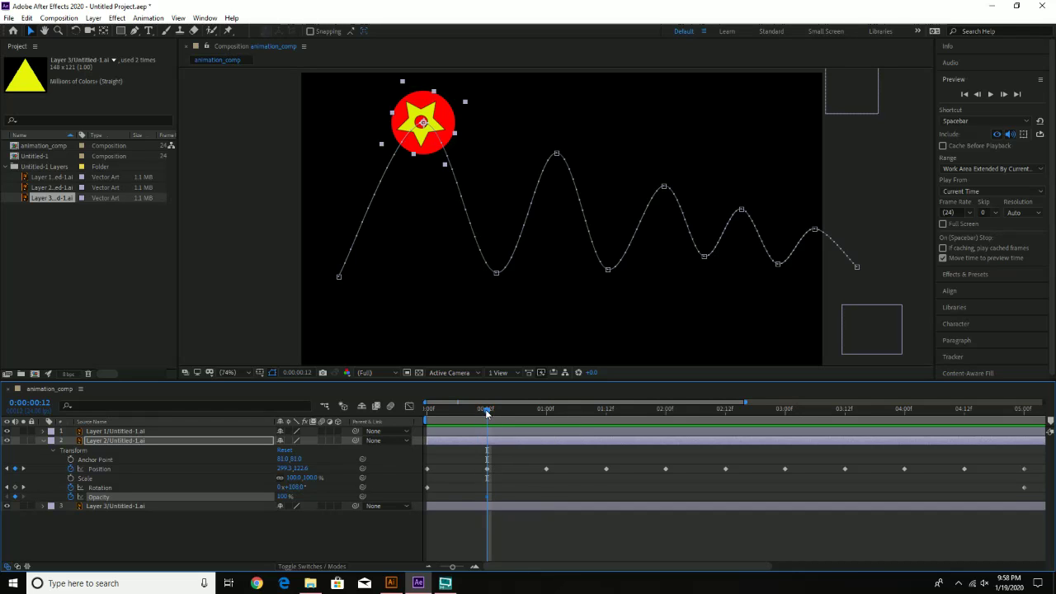
pyautogui.moveTo(485, 409); pyautogui.dragTo(399, 413)
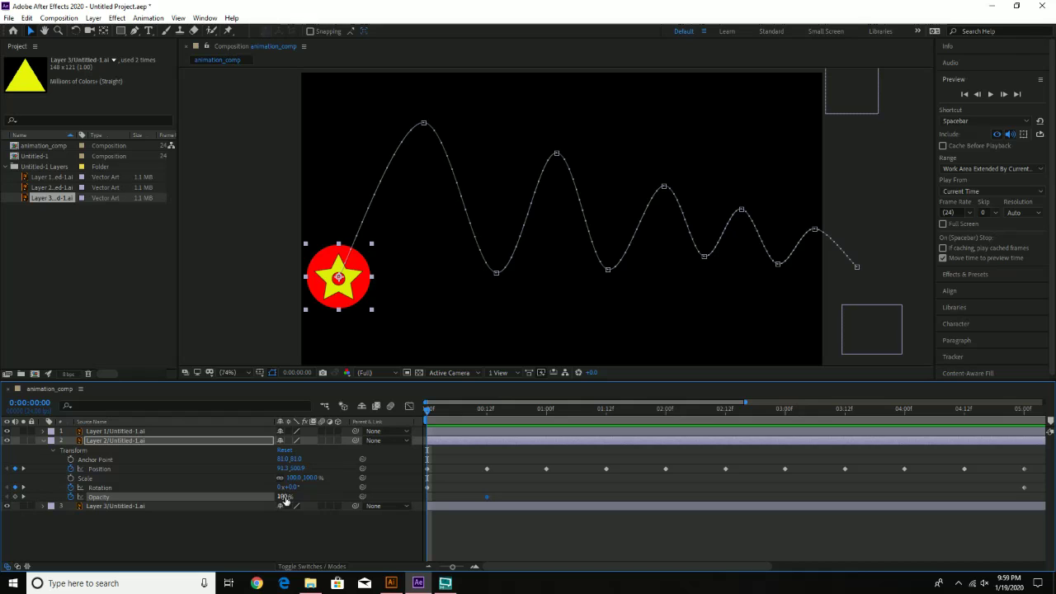
pyautogui.moveTo(285, 500); pyautogui.dragTo(214, 499)
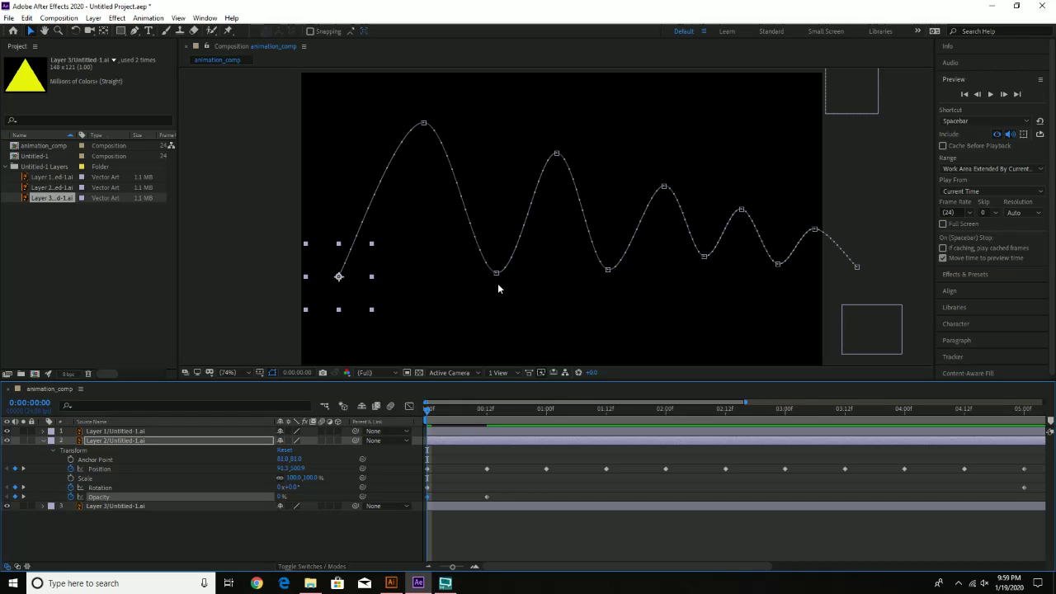
# Preview the red circle's fade-in and check its Opacity at 0:00:00:12 and 0:00:00:00.
pyautogui.press('space')
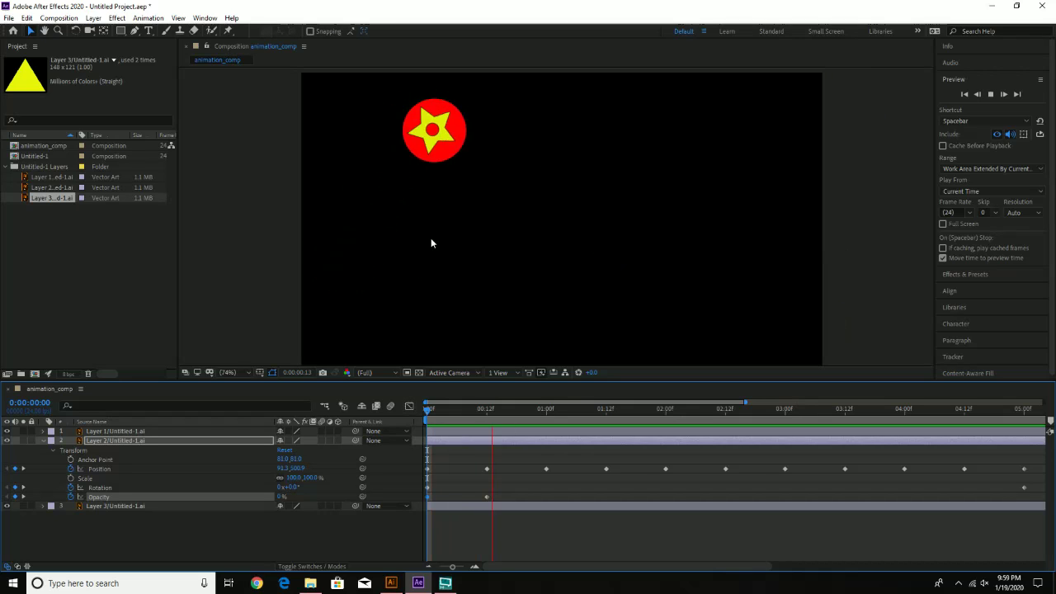
pyautogui.press('space')
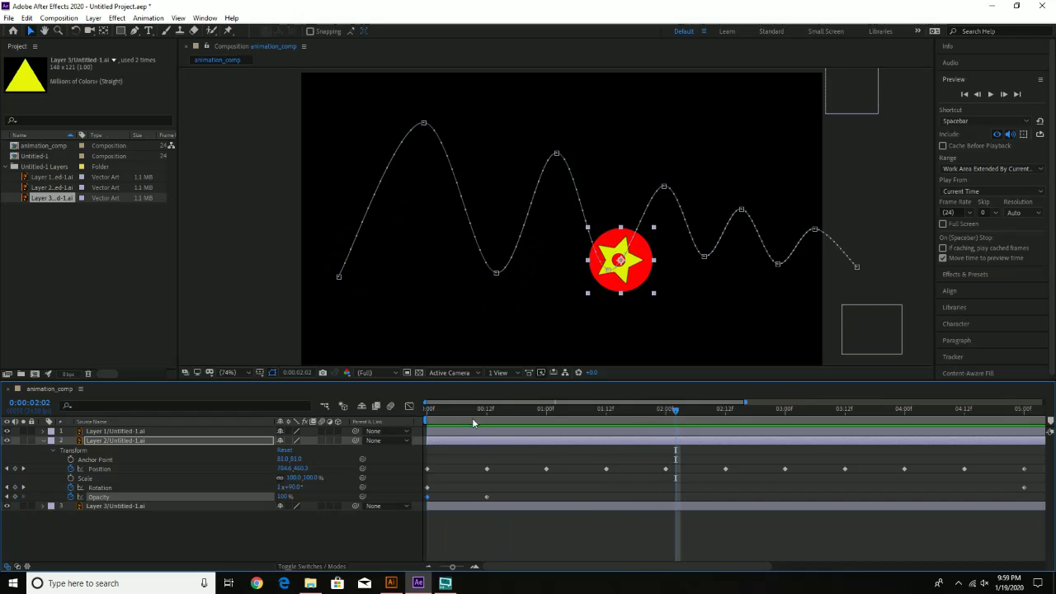
pyautogui.moveTo(470, 412); pyautogui.dragTo(415, 414)
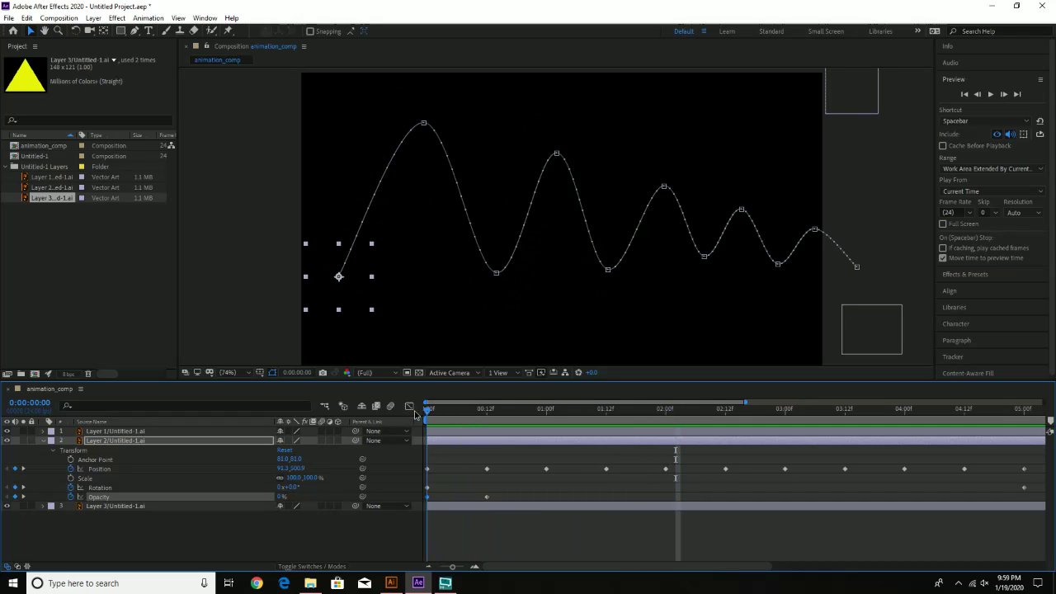
pyautogui.click(486, 410)
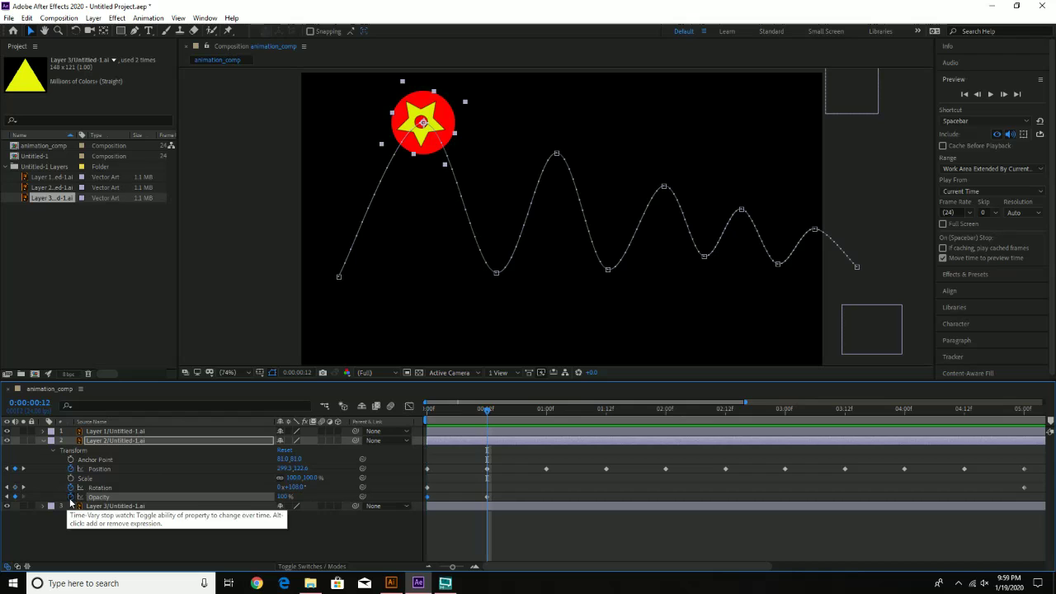
pyautogui.moveTo(488, 410); pyautogui.dragTo(412, 415)
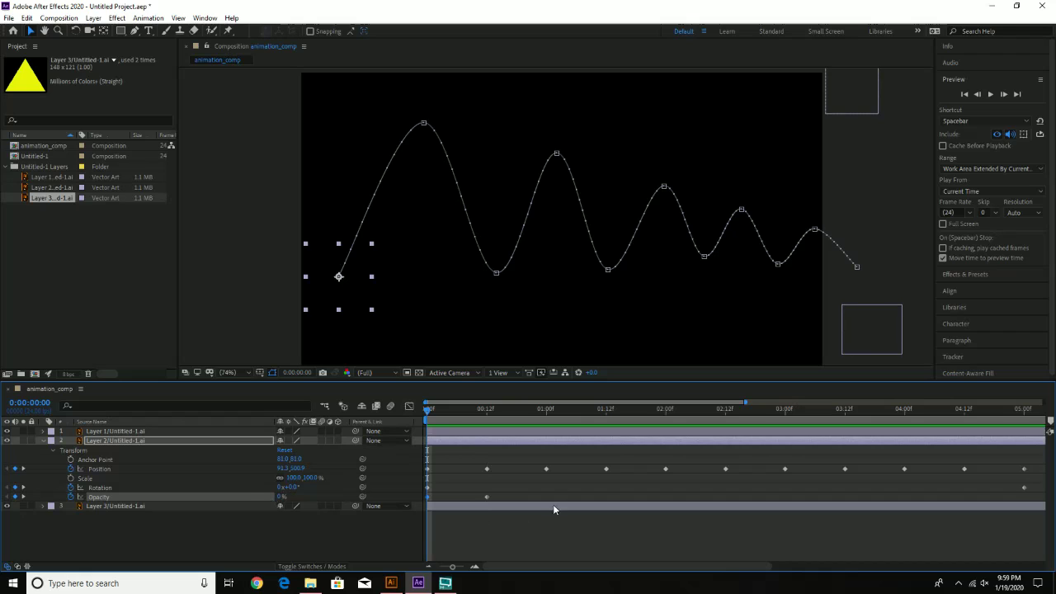
# Move the current time to 0:00:04:12 and adjust the timeline zoom to show the range from 0:00:00:00 past 0:00:05:00.
pyautogui.click(487, 410)
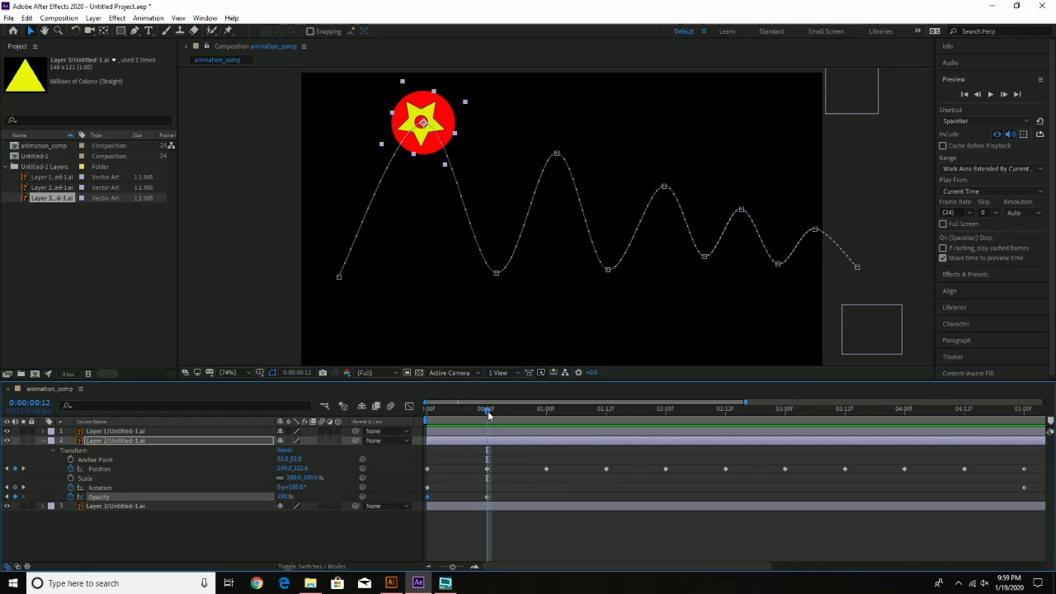
pyautogui.moveTo(487, 412); pyautogui.dragTo(967, 435)
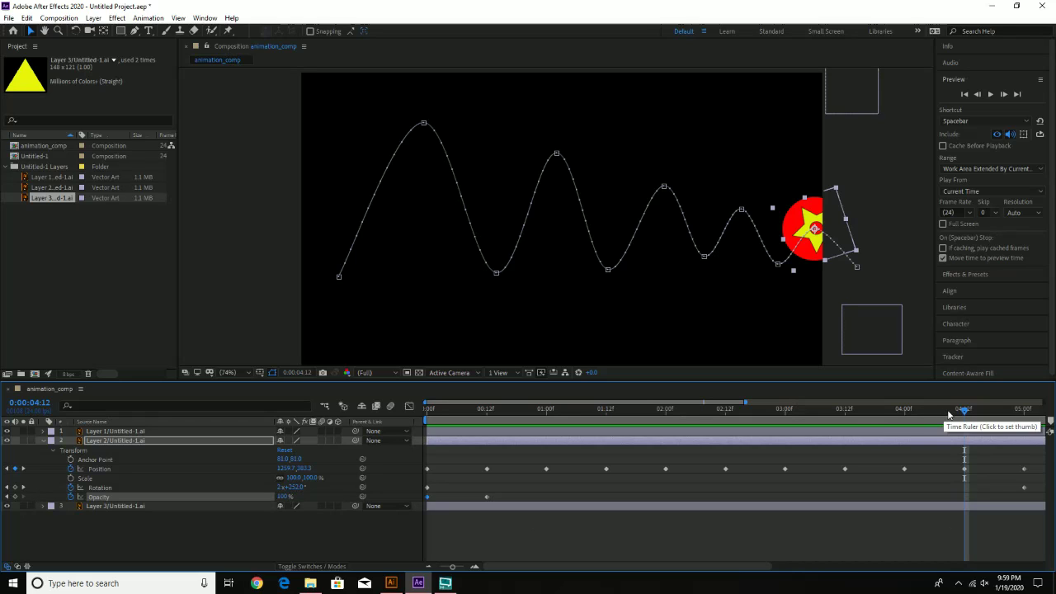
pyautogui.moveTo(963, 410)
pyautogui.mouseDown()
pyautogui.moveTo(946, 413)
pyautogui.moveTo(964, 411)
pyautogui.mouseUp()
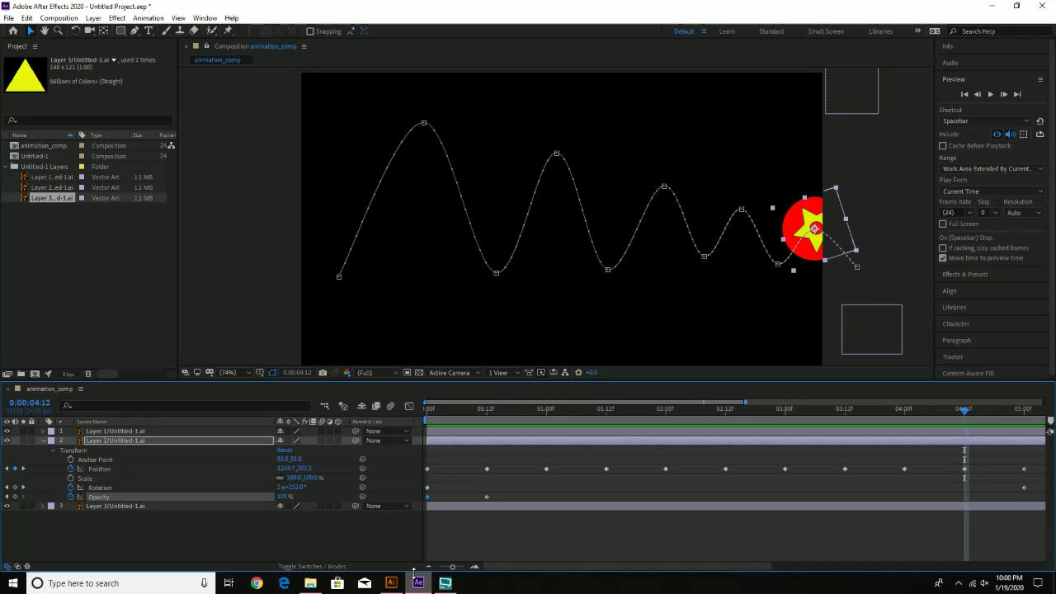
pyautogui.moveTo(453, 569); pyautogui.dragTo(451, 570)
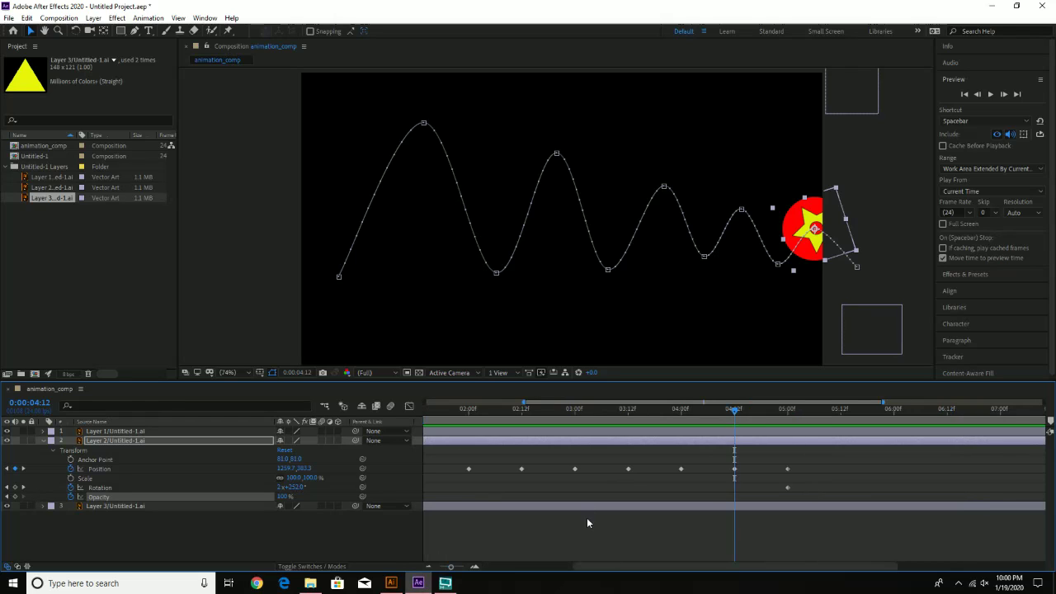
pyautogui.moveTo(578, 567); pyautogui.dragTo(487, 568)
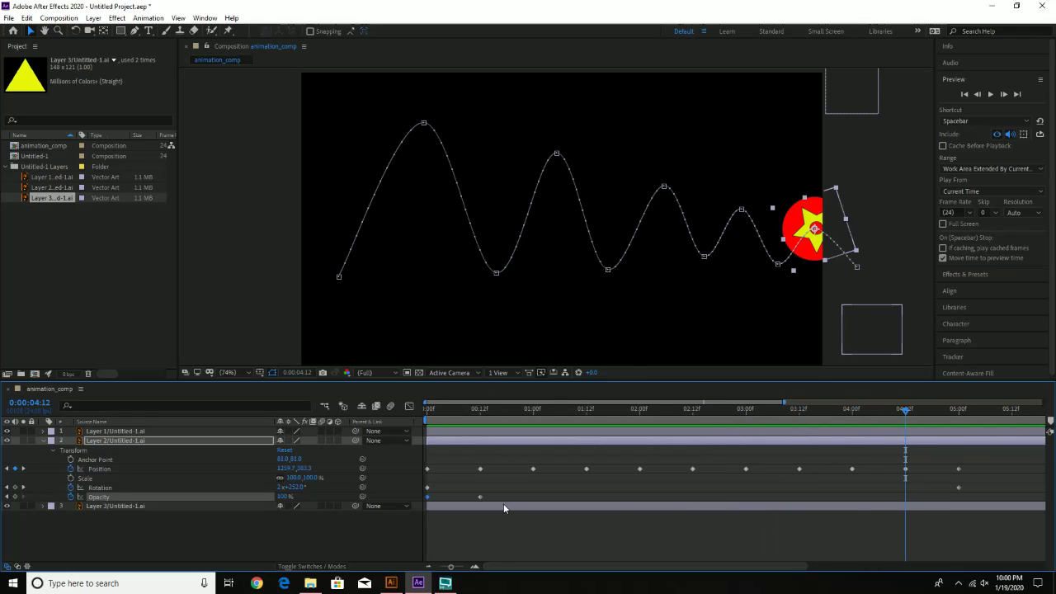
pyautogui.click(284, 496)
pyautogui.write('0')
pyautogui.press('Return')
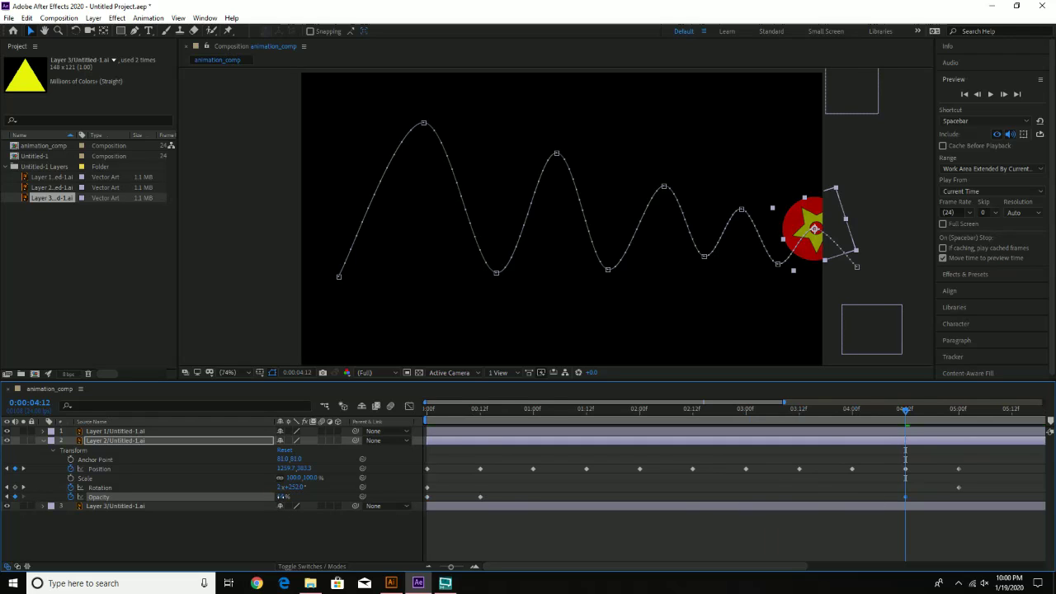
pyautogui.hotkey('ctrl', 'z')
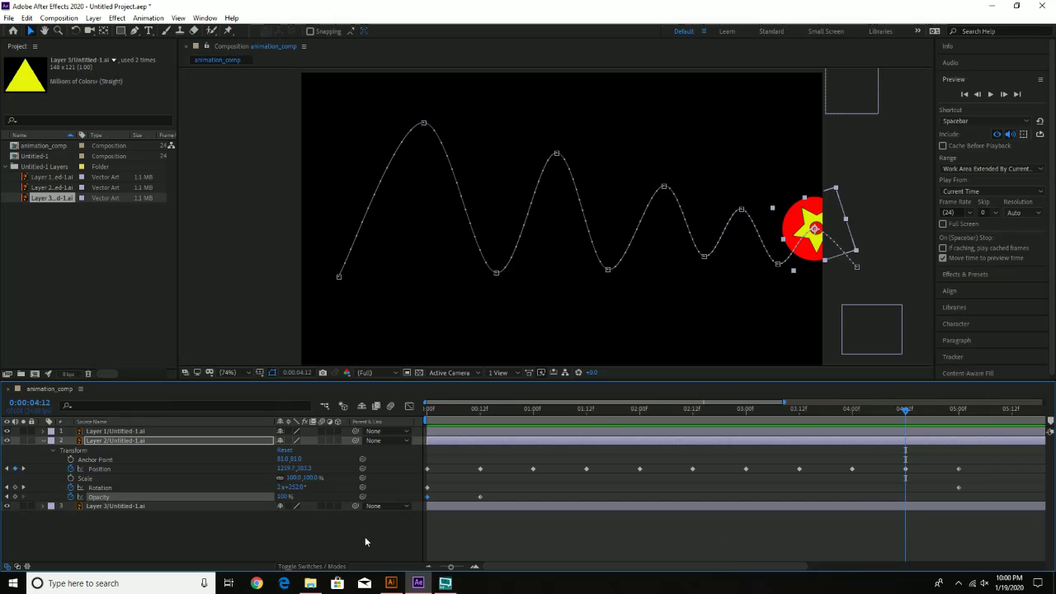
# Add Opacity keyframes for the red circle, keeping 100% at 0:00:04:12 and setting 0% at 0:00:05:00.
pyautogui.click(15, 497)
pyautogui.moveTo(908, 414); pyautogui.dragTo(958, 412)
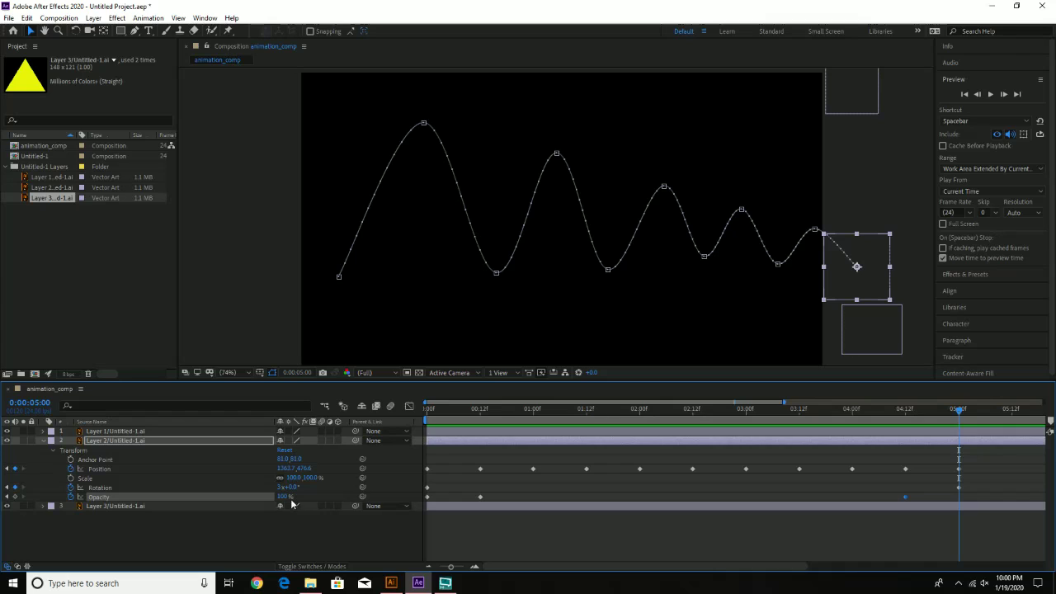
pyautogui.moveTo(285, 496); pyautogui.dragTo(224, 495)
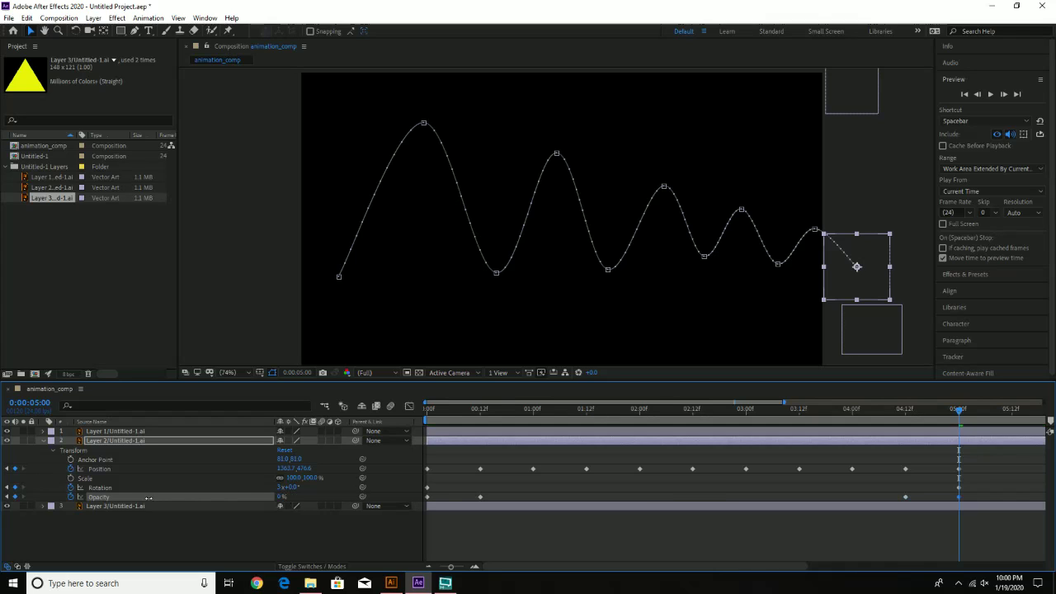
# Preview the complete red circle animation twice from 0:00:00:00, and return the current time to the start.
pyautogui.moveTo(476, 408); pyautogui.dragTo(357, 414)
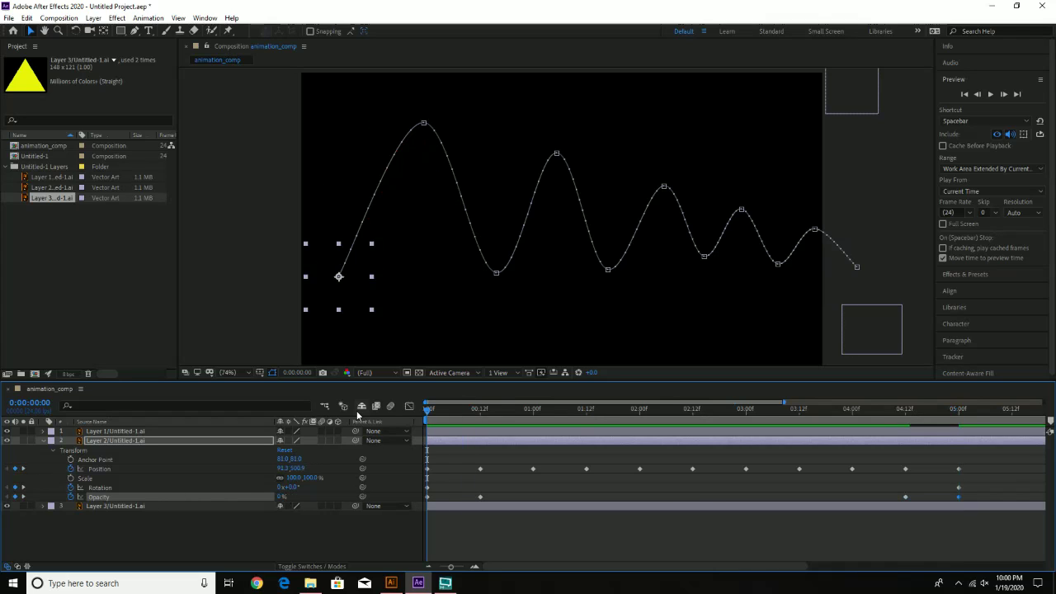
pyautogui.press('space')
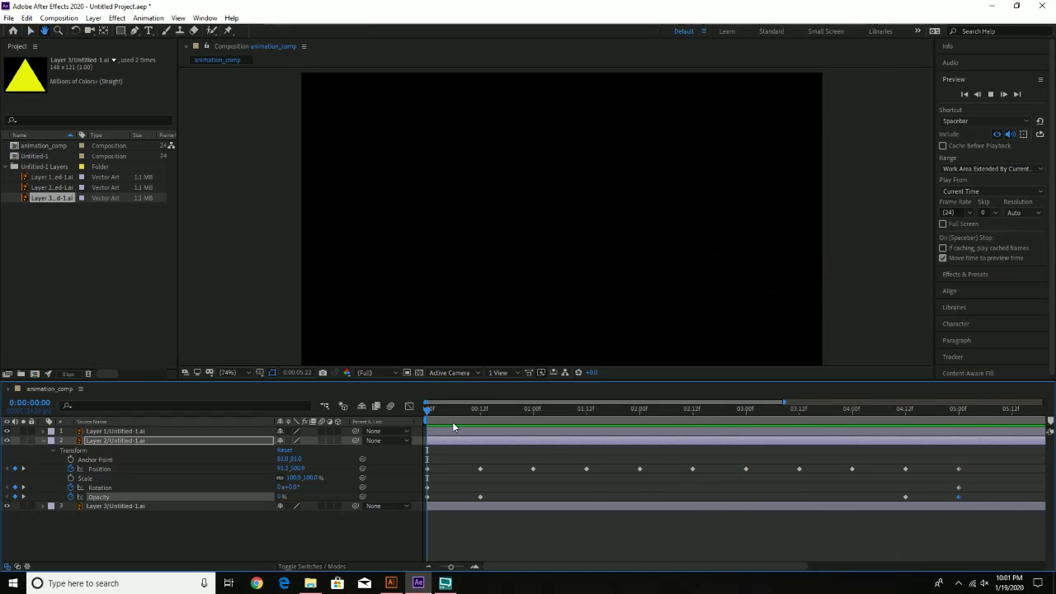
pyautogui.press('space')
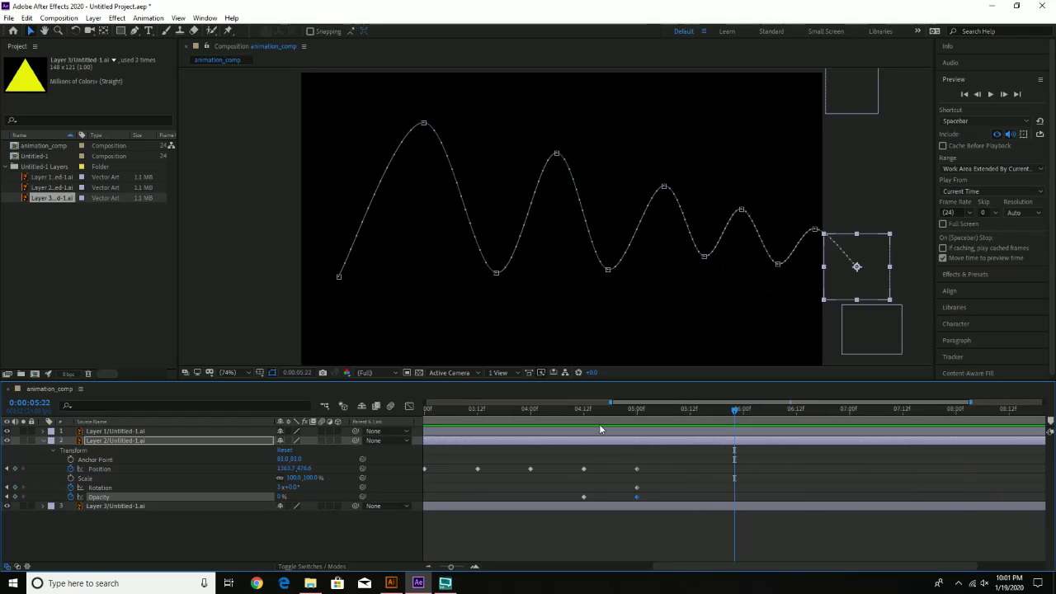
pyautogui.moveTo(594, 409); pyautogui.dragTo(437, 419)
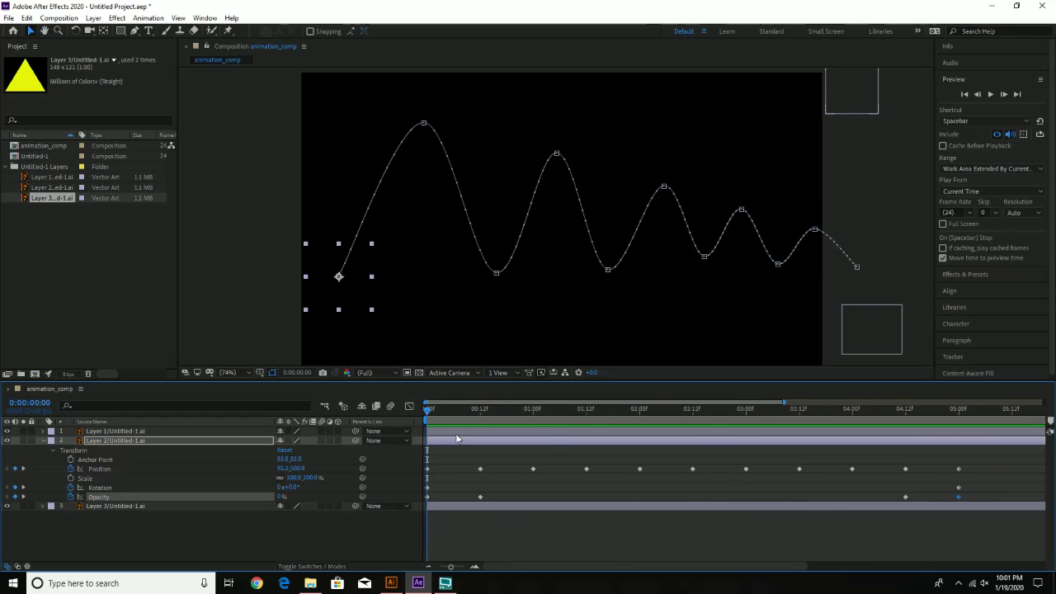
pyautogui.press('space')
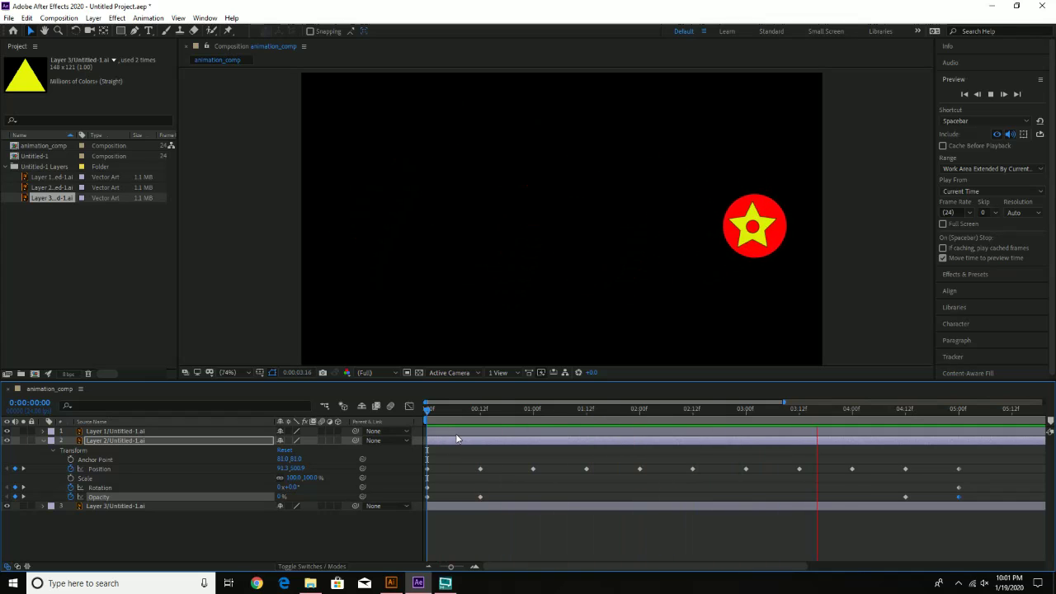
pyautogui.press('space')
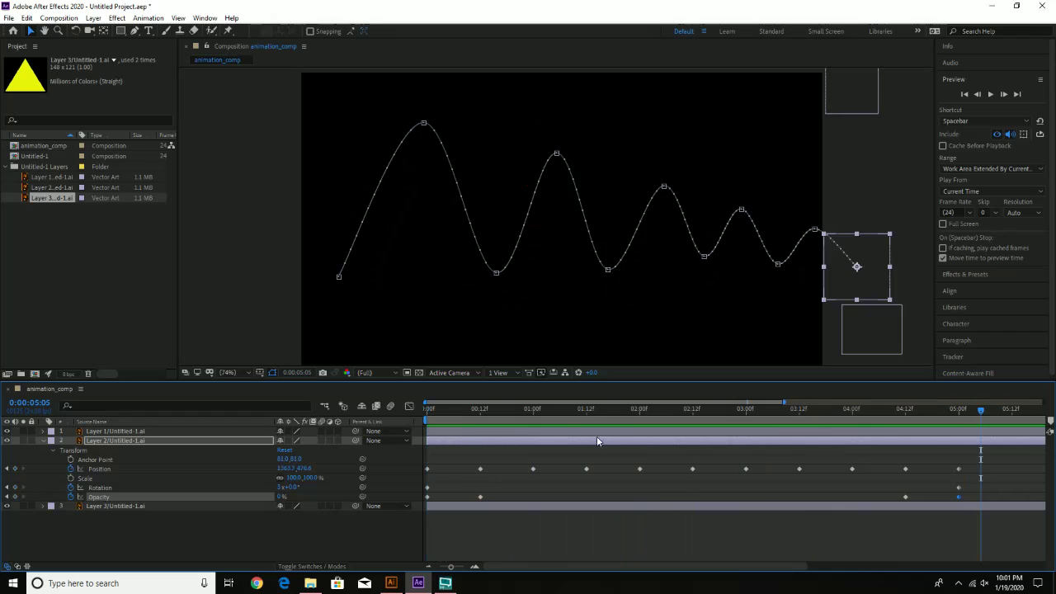
pyautogui.moveTo(525, 408); pyautogui.dragTo(388, 406)
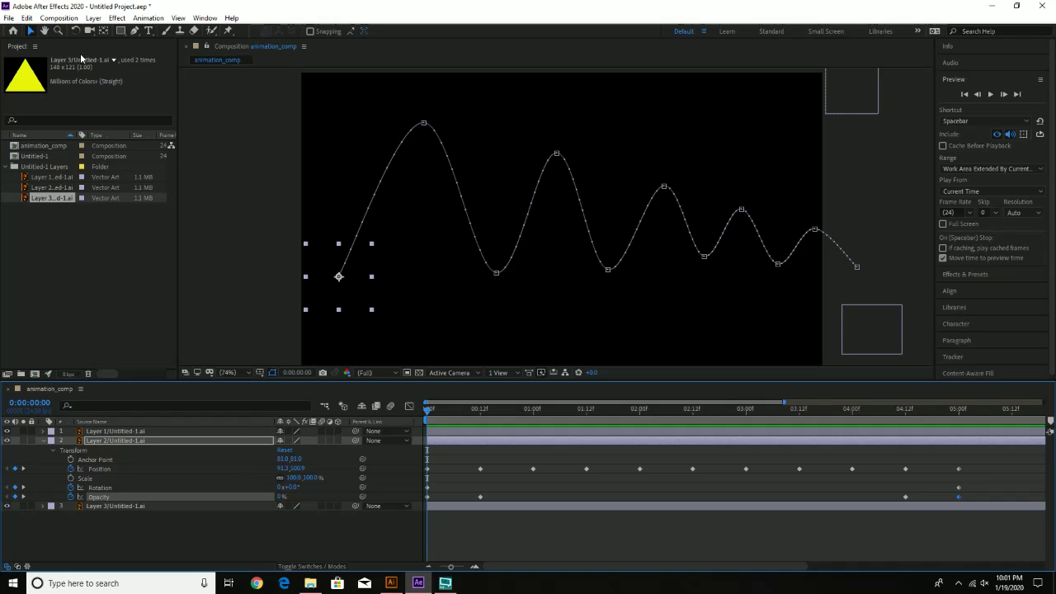
# Change the duration of animation_comp to 0:00:05:00 in its composition settings.
pyautogui.click(58, 19)
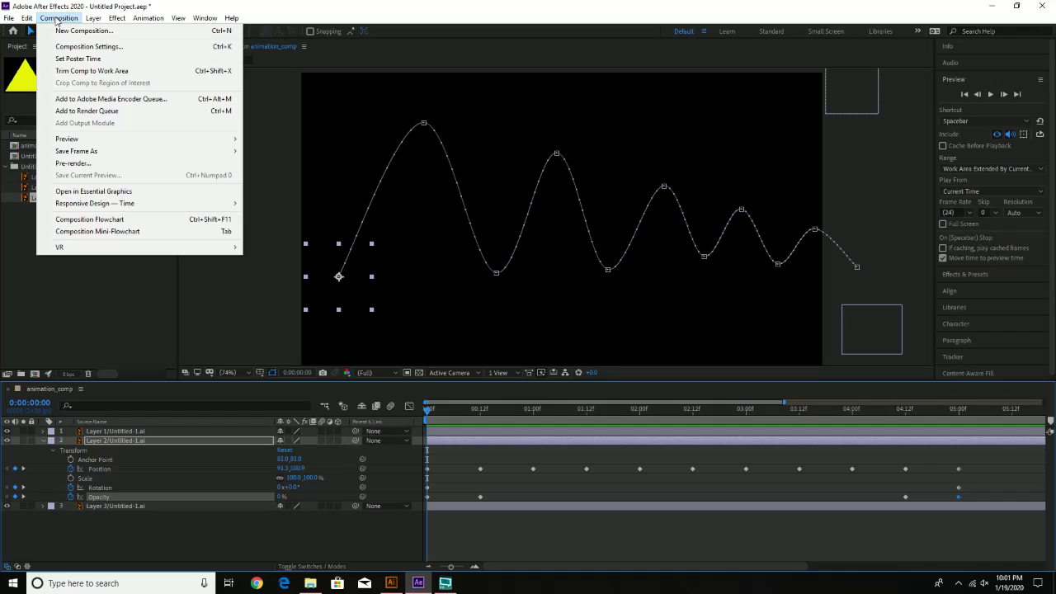
pyautogui.click(229, 10)
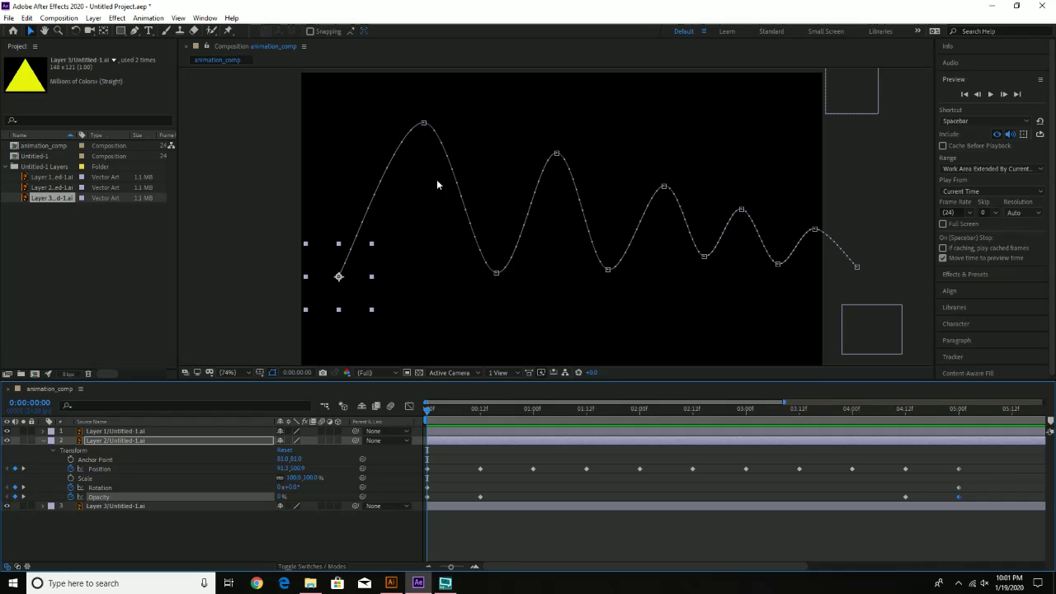
pyautogui.click(59, 17)
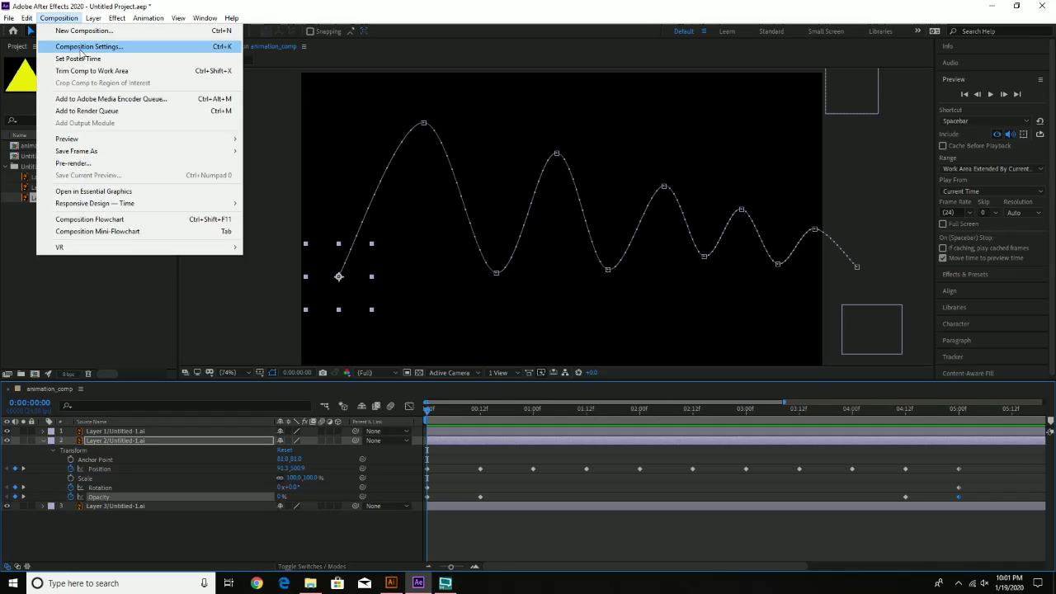
pyautogui.click(80, 48)
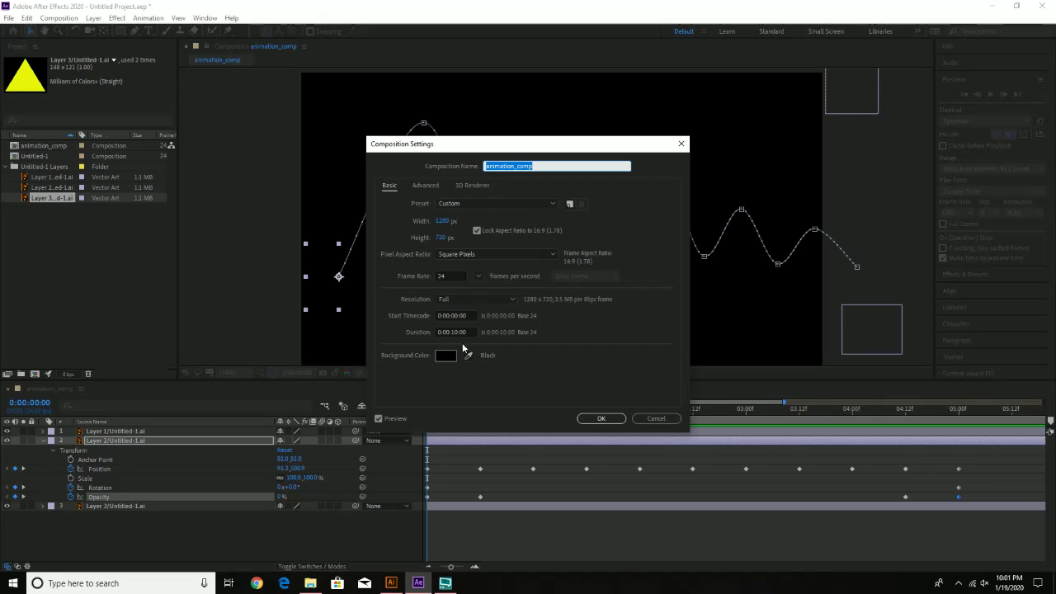
pyautogui.click(453, 332)
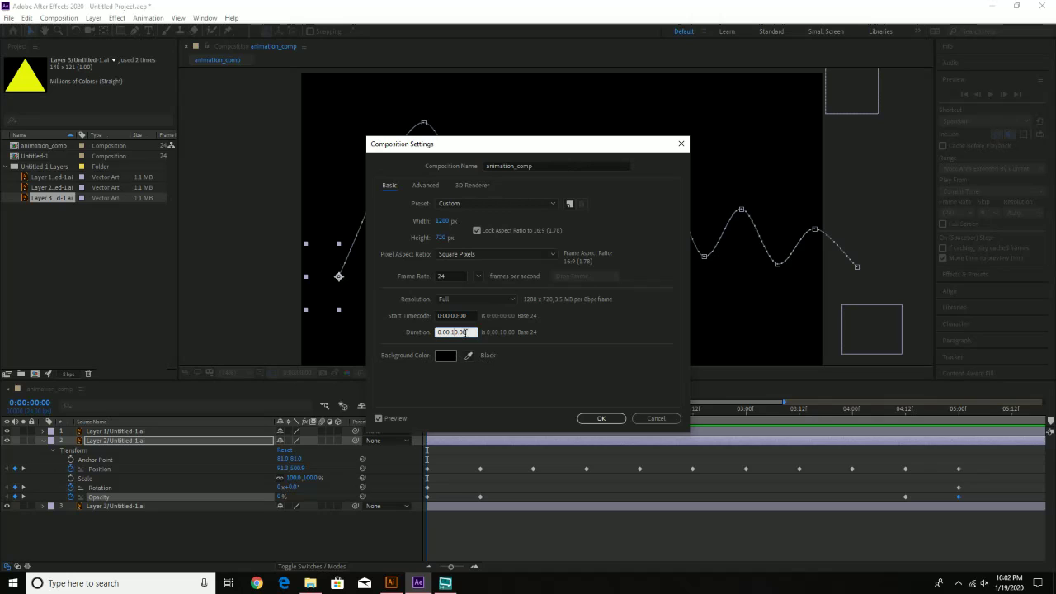
pyautogui.press('BackSpace')
pyautogui.write('05')
pyautogui.click(603, 419)
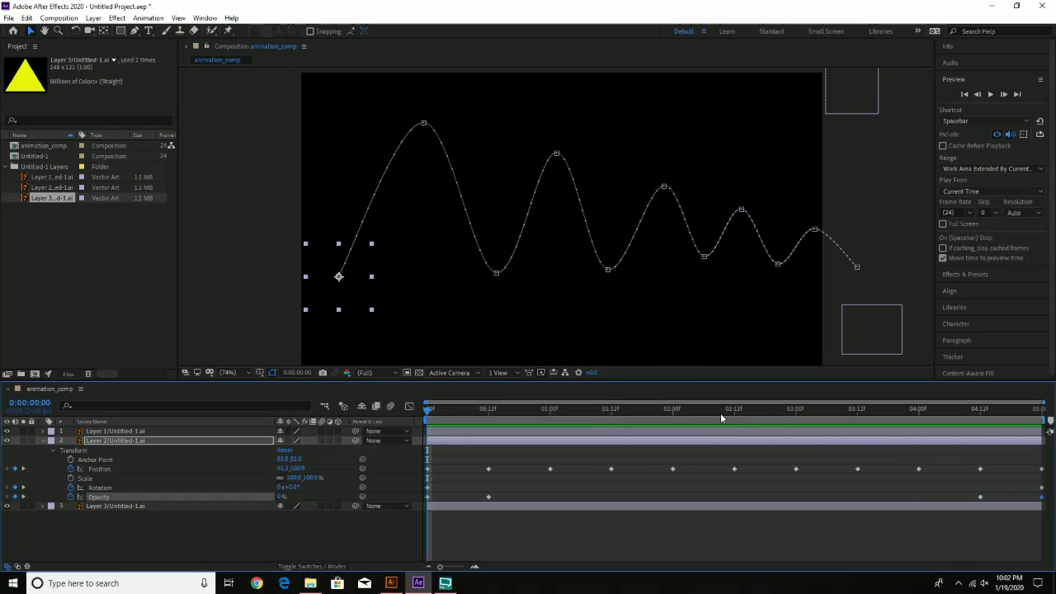
# Scrub the start of the timeline and review the red circle's Transform keyframes, returning the current time to 0:00:00:00.
pyautogui.moveTo(638, 408); pyautogui.dragTo(427, 409)
pyautogui.click(42, 440)
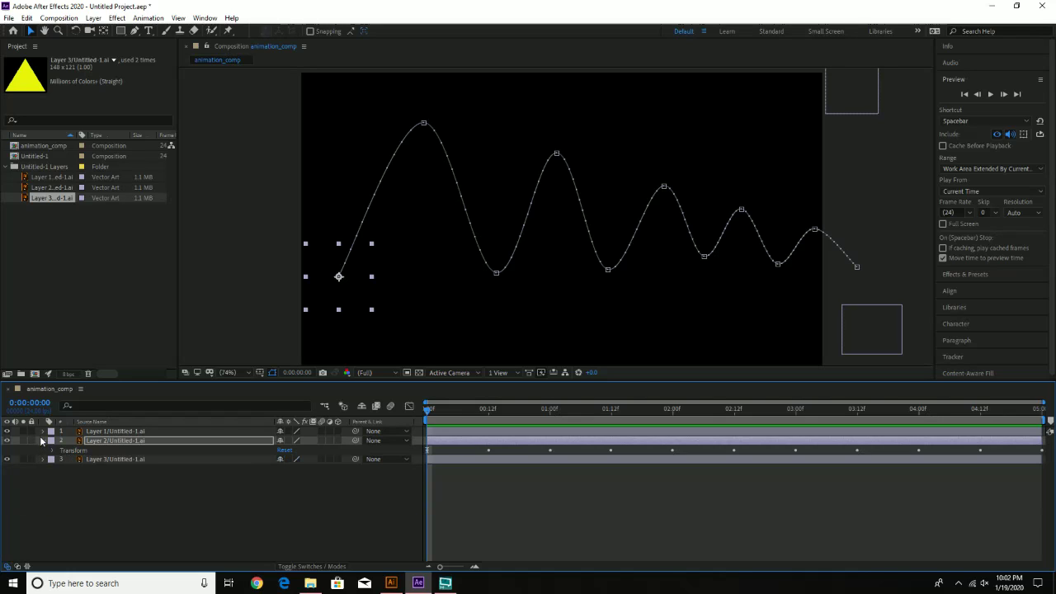
pyautogui.click(42, 441)
pyautogui.click(53, 450)
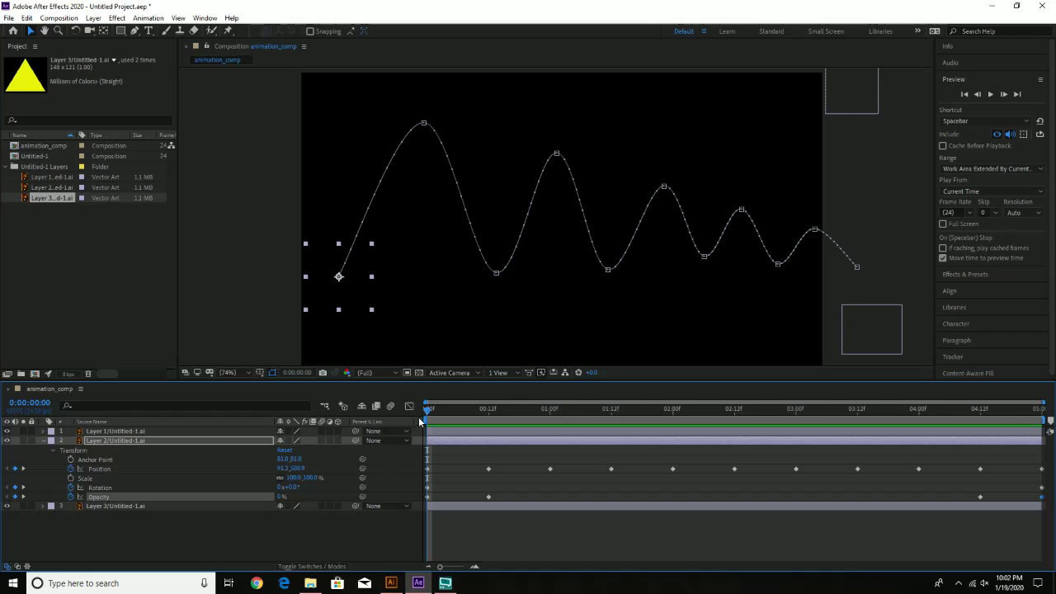
pyautogui.moveTo(427, 410)
pyautogui.mouseDown()
pyautogui.moveTo(478, 412)
pyautogui.moveTo(430, 417)
pyautogui.mouseUp()
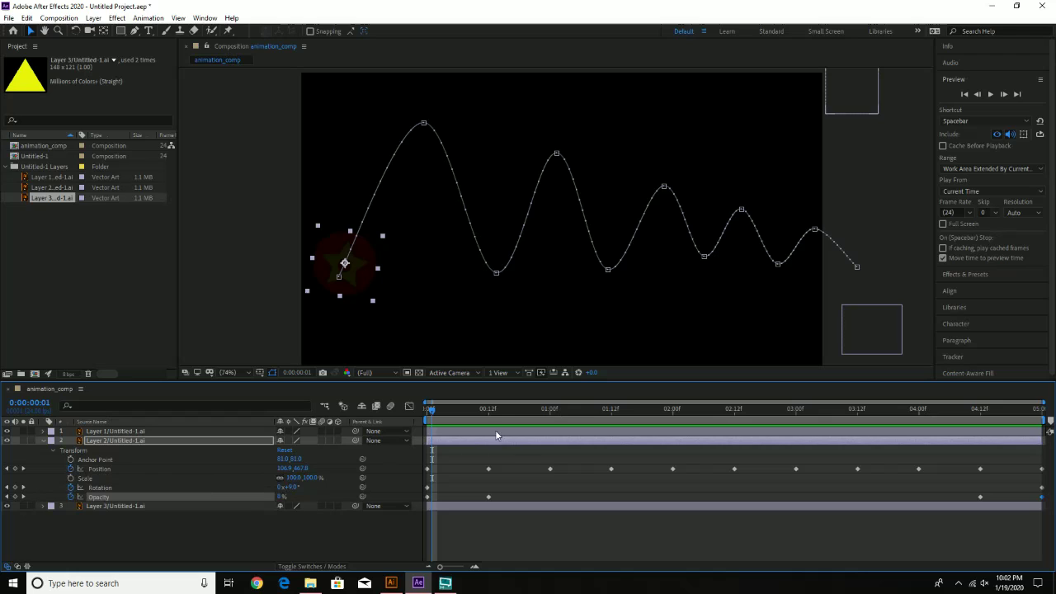
pyautogui.click(427, 417)
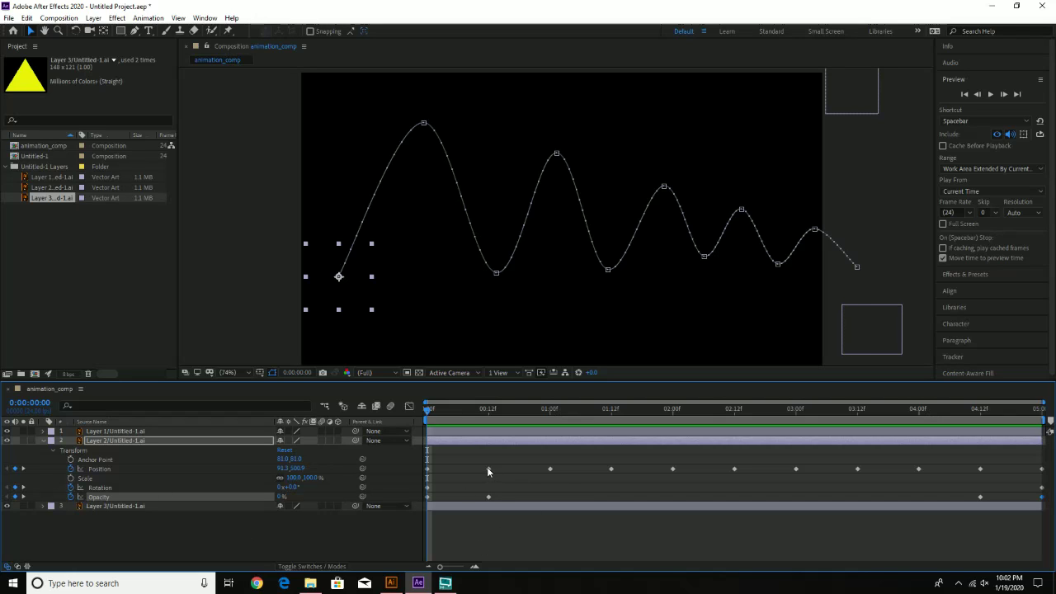
# Try moving the red circle's motion-path point for 0:00:01:12, scrub around 0:00:00:12, and return the current time to the start.
pyautogui.moveTo(487, 470)
pyautogui.moveTo(497, 409); pyautogui.dragTo(486, 410)
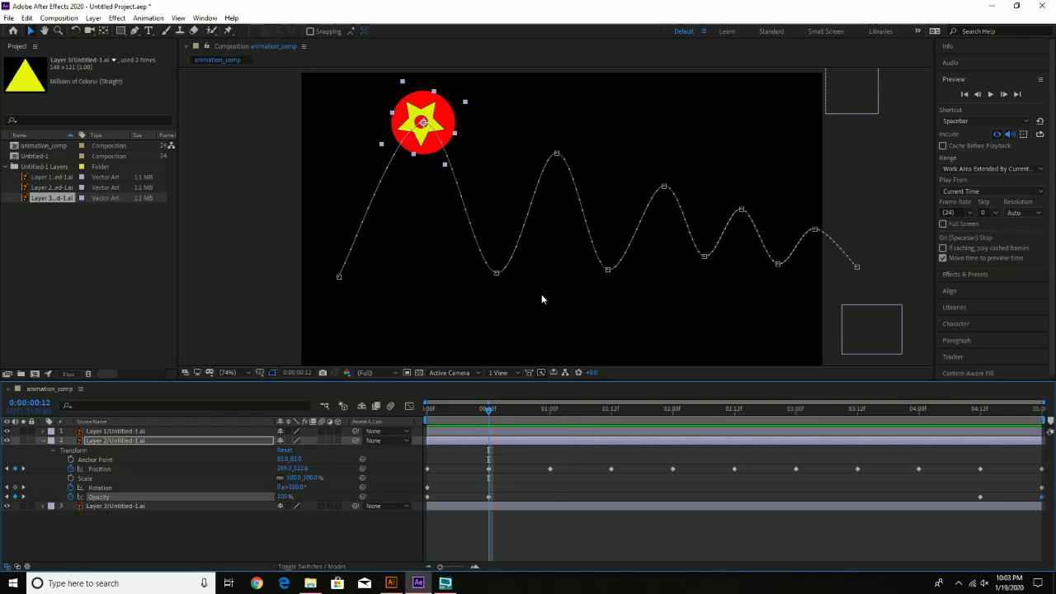
pyautogui.click(557, 152)
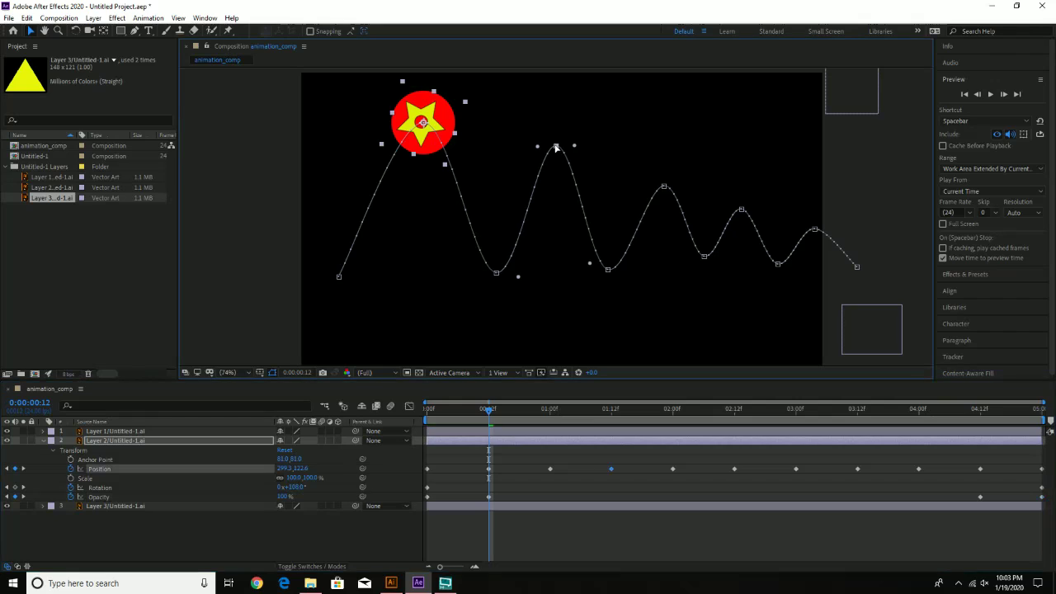
pyautogui.moveTo(557, 151)
pyautogui.mouseDown()
pyautogui.moveTo(556, 168)
pyautogui.moveTo(557, 154)
pyautogui.mouseUp()
pyautogui.click(562, 172)
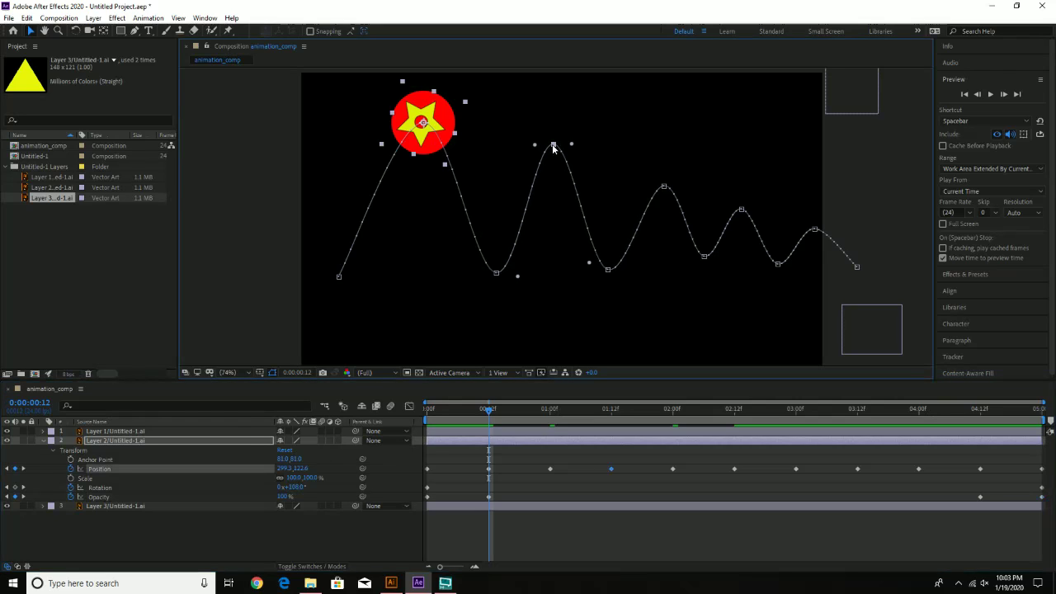
pyautogui.moveTo(485, 412); pyautogui.dragTo(506, 470)
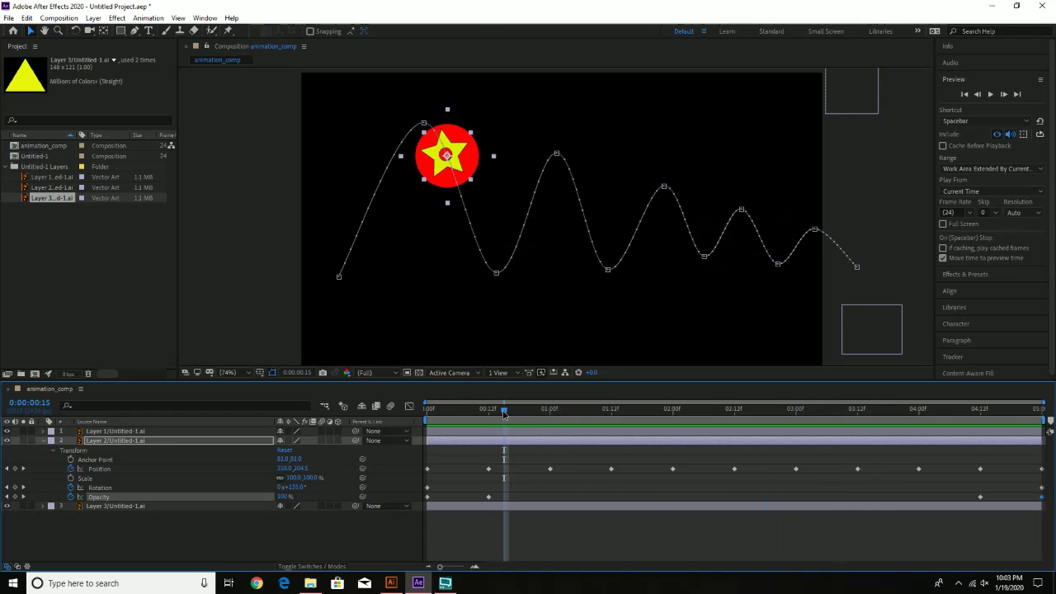
pyautogui.press('Home')
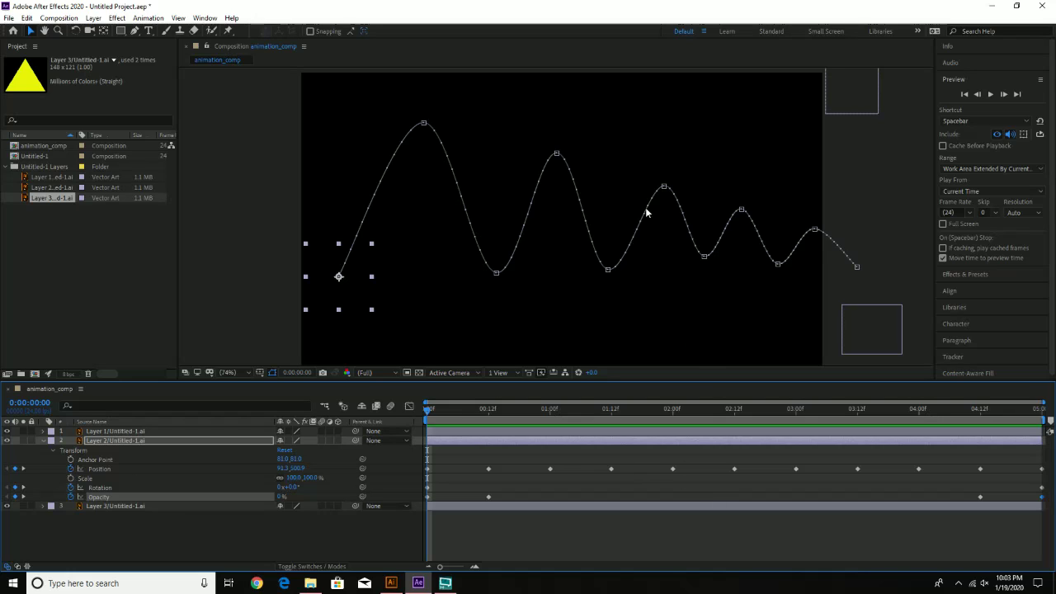
# Lower the red circle's motion-path point for 0:00:03:00 slightly and keep the current time at 0:00:00:00.
pyautogui.click(704, 262)
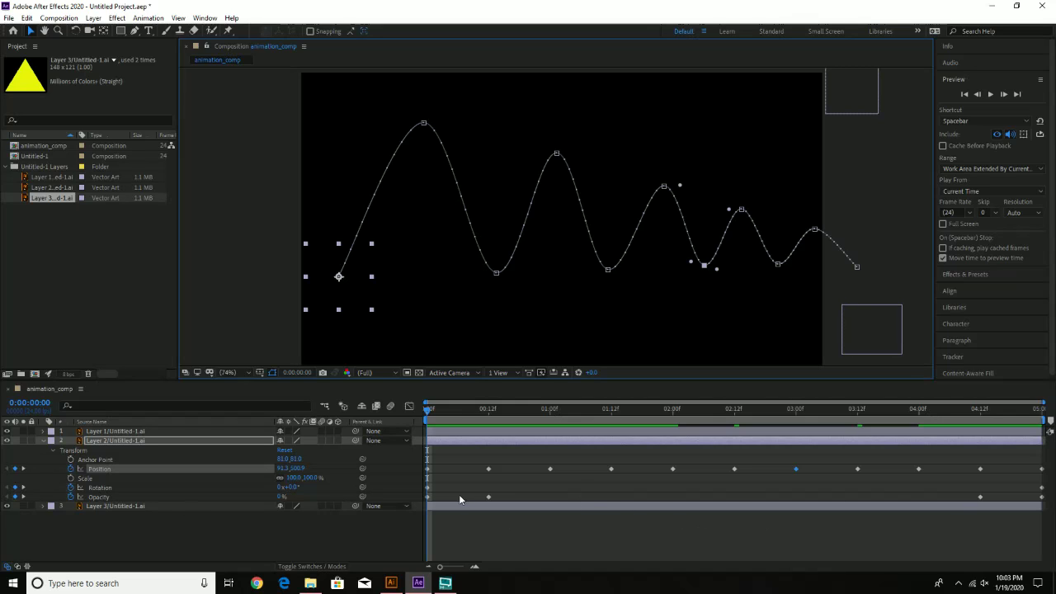
pyautogui.moveTo(429, 410); pyautogui.dragTo(410, 471)
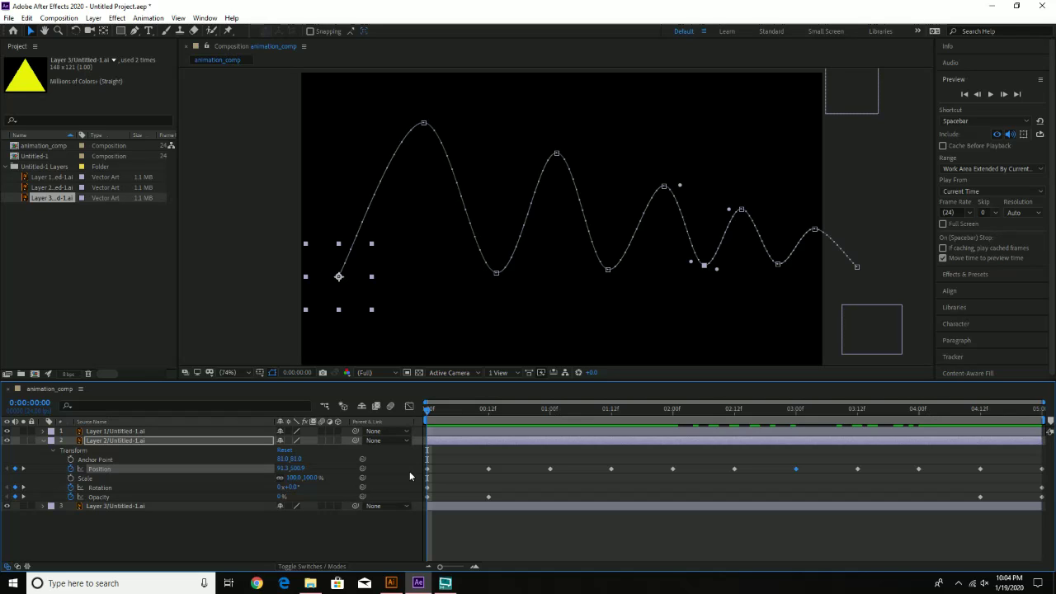
# Save the project in the Documents folder as intro_animation.
pyautogui.click(8, 18)
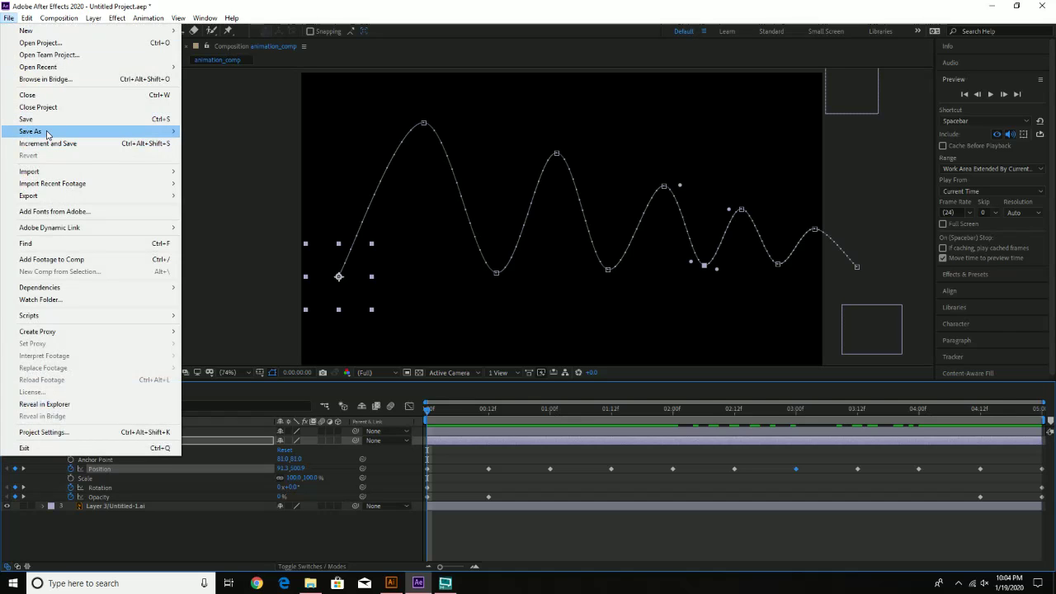
pyautogui.moveTo(48, 135)
pyautogui.click(211, 132)
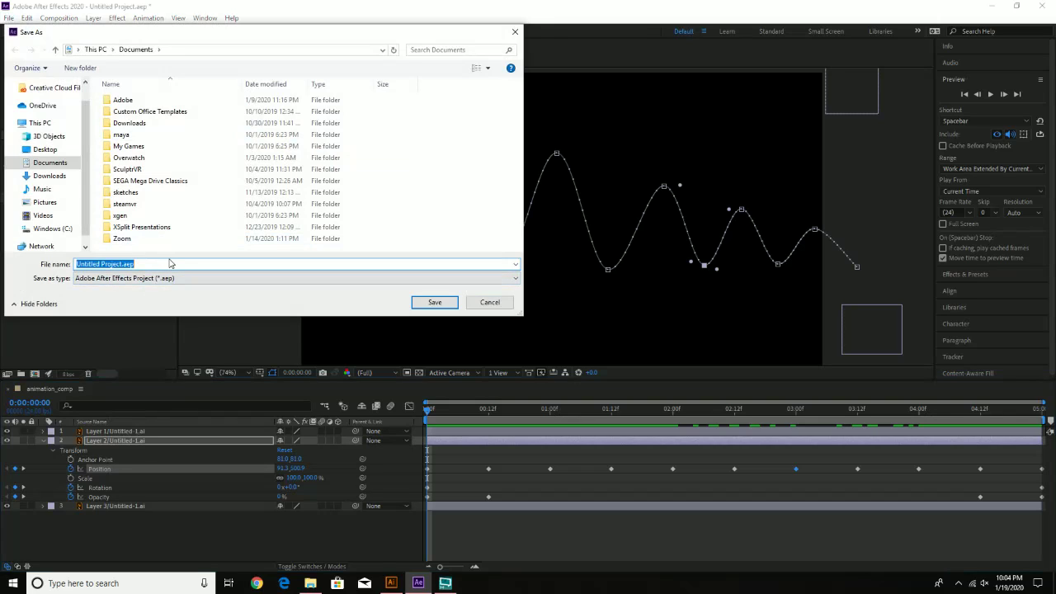
pyautogui.write('int')
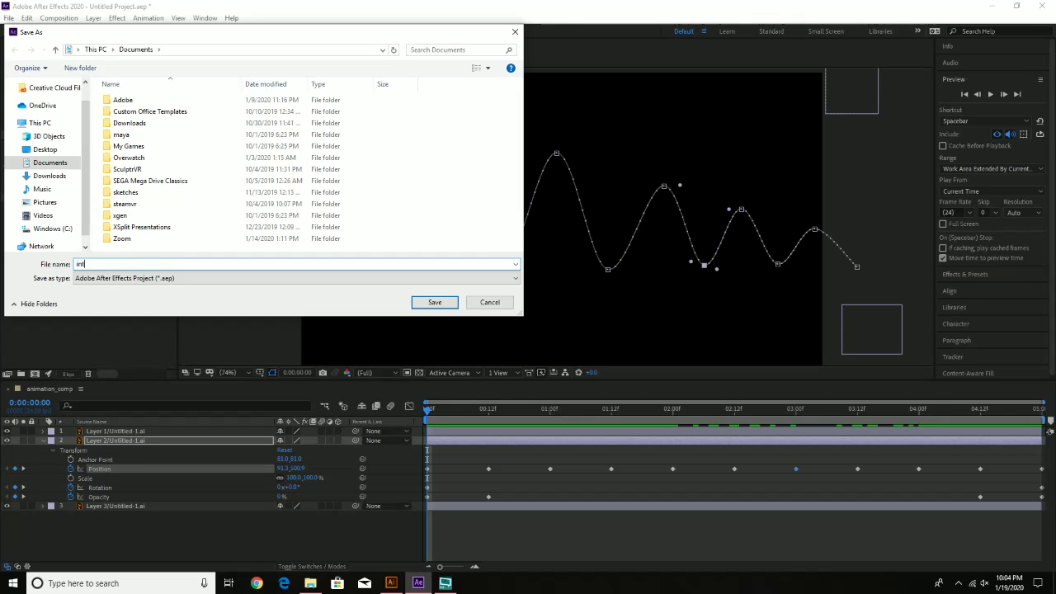
pyautogui.write('ro_animation')
pyautogui.click(433, 303)
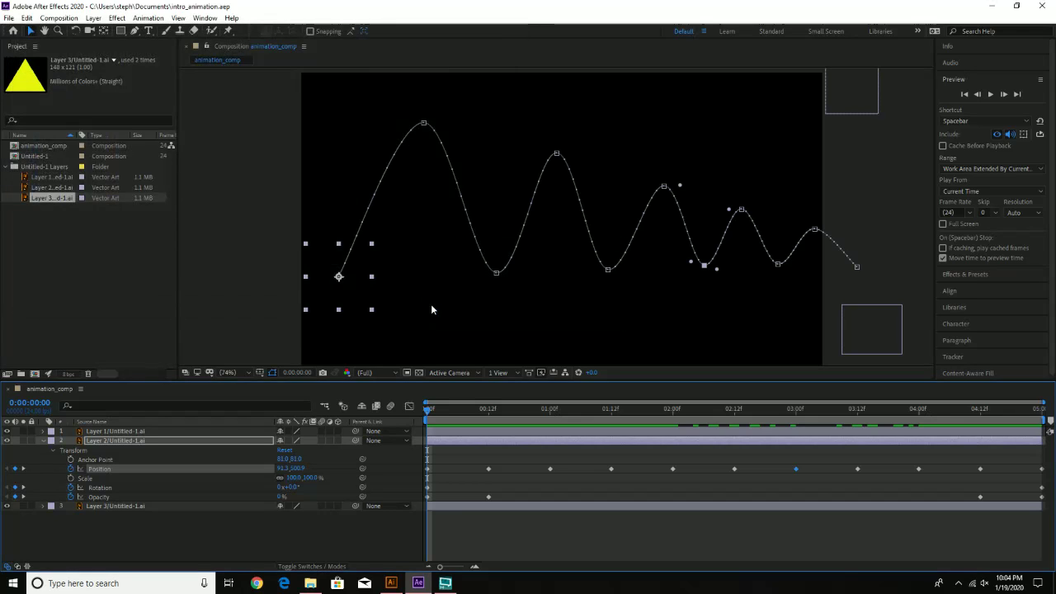